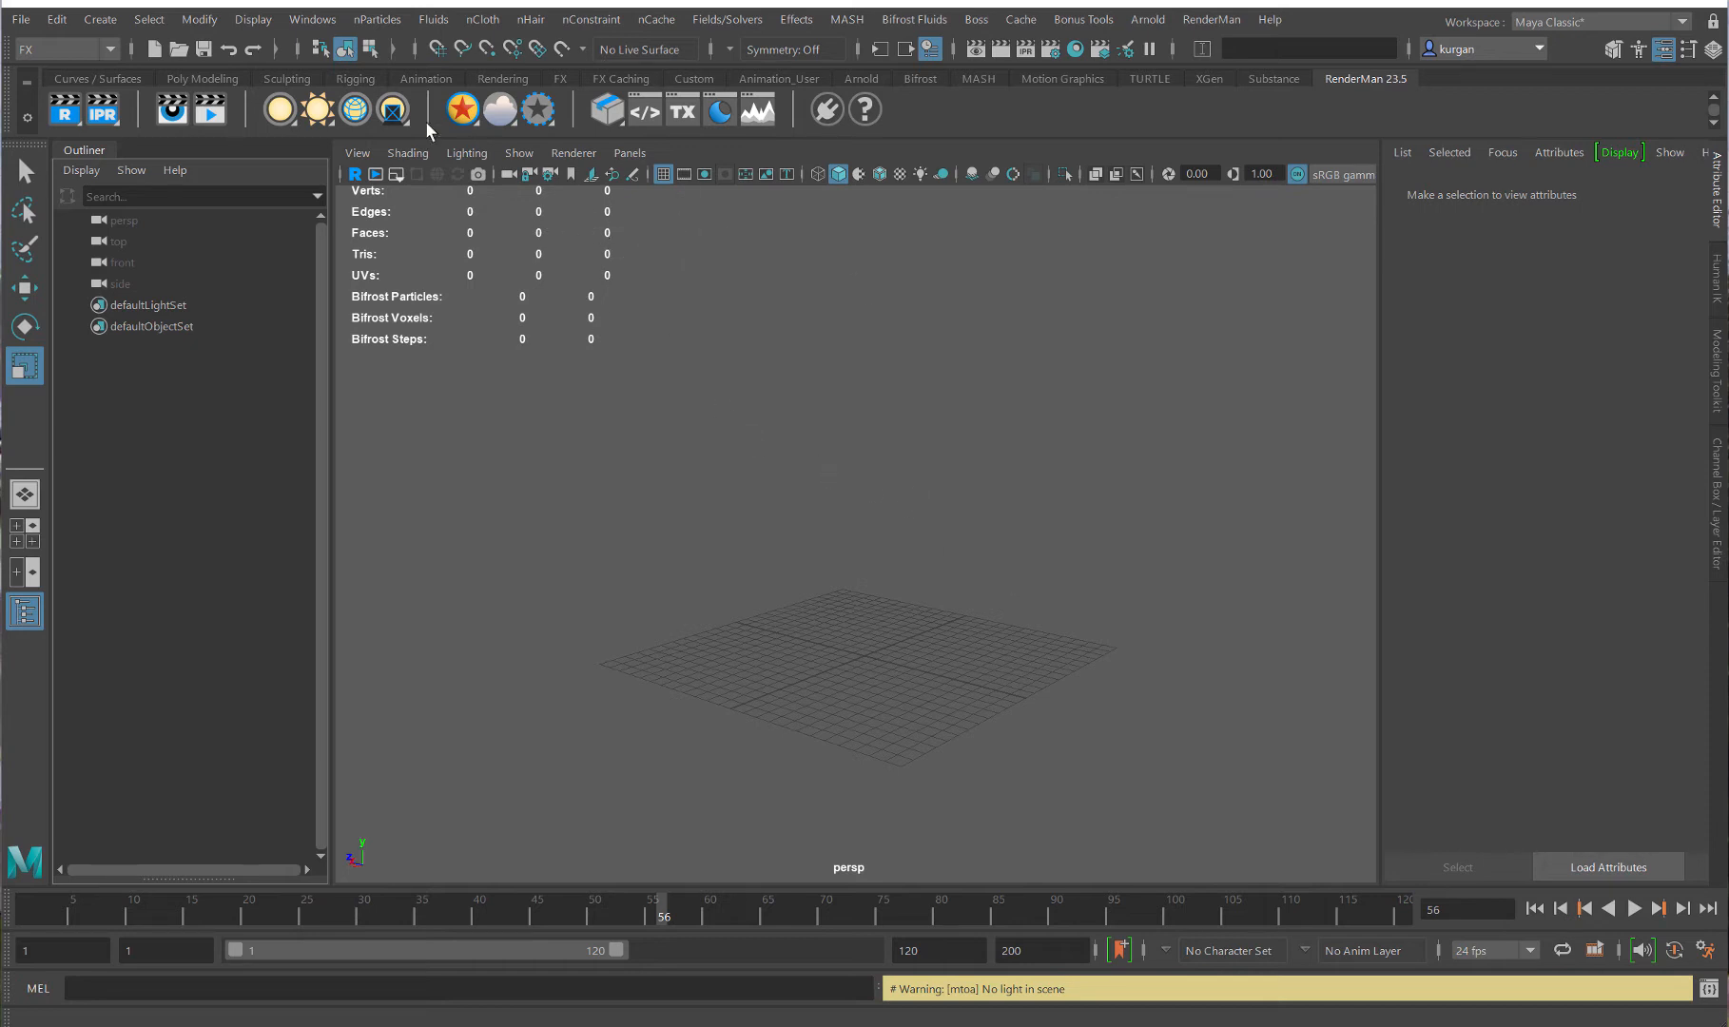
- Check in the Plug-in Manager that the Bifrost plug-ins are set to Loaded and Auto load, and close it
left_click(312, 19)
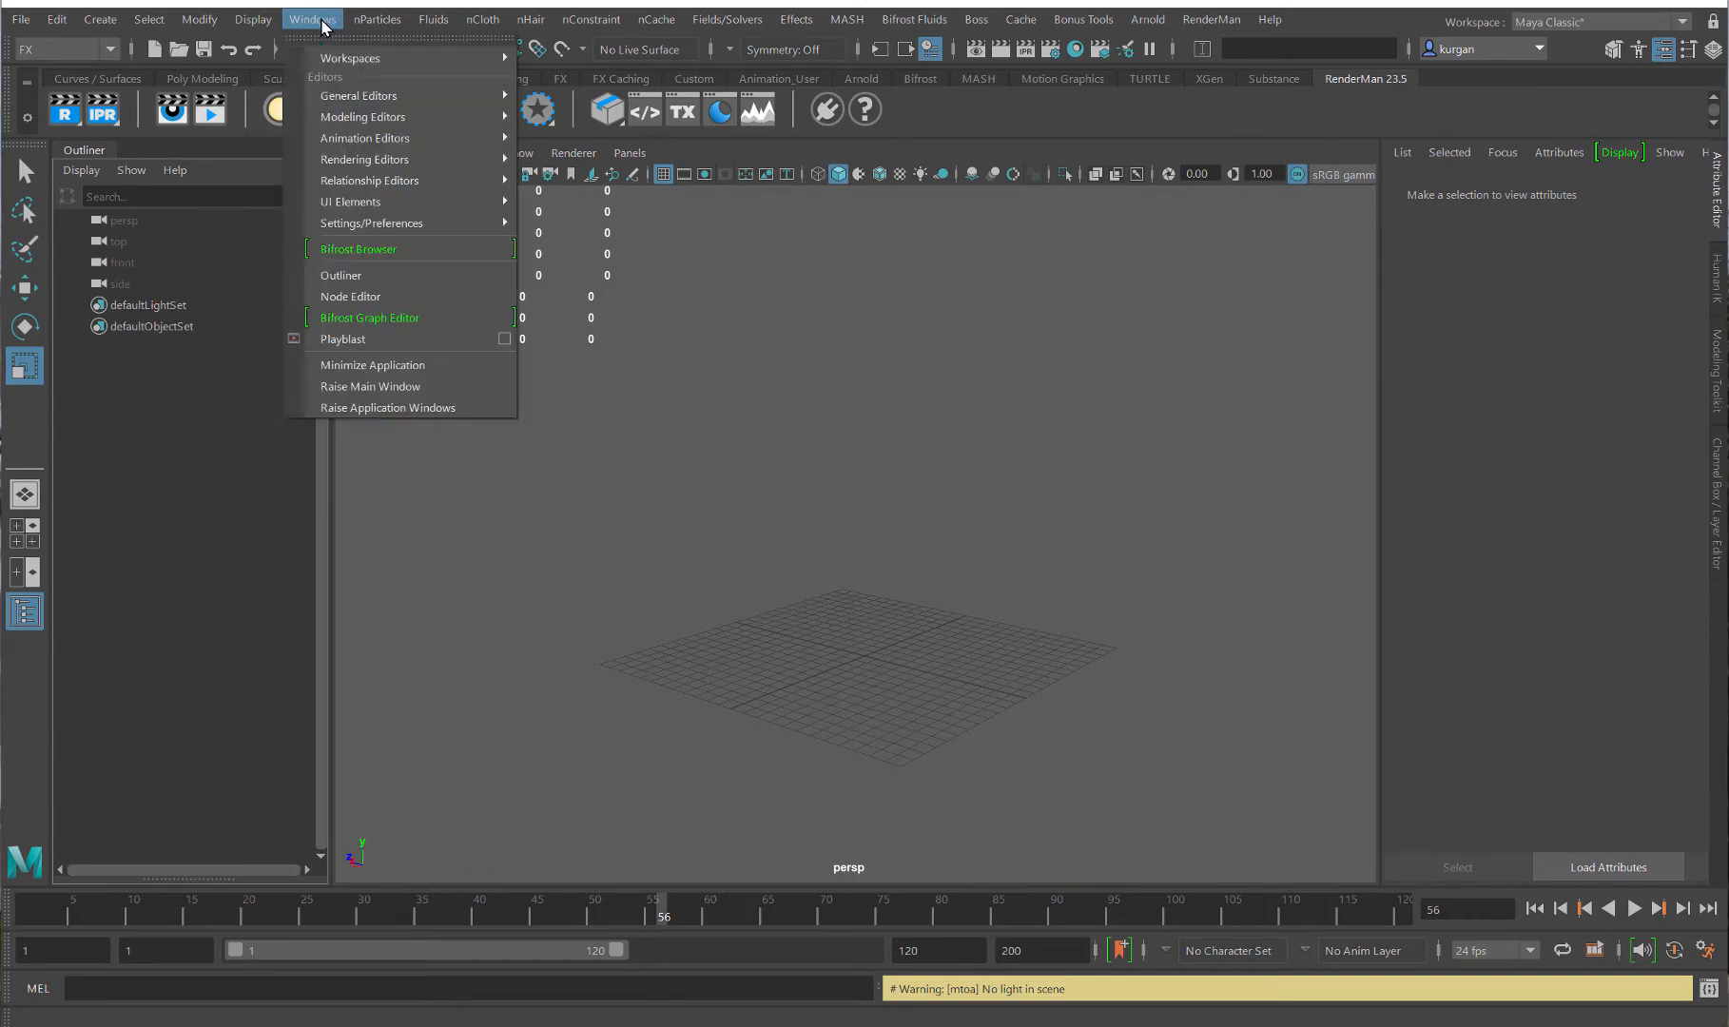
mouse_move(451, 223)
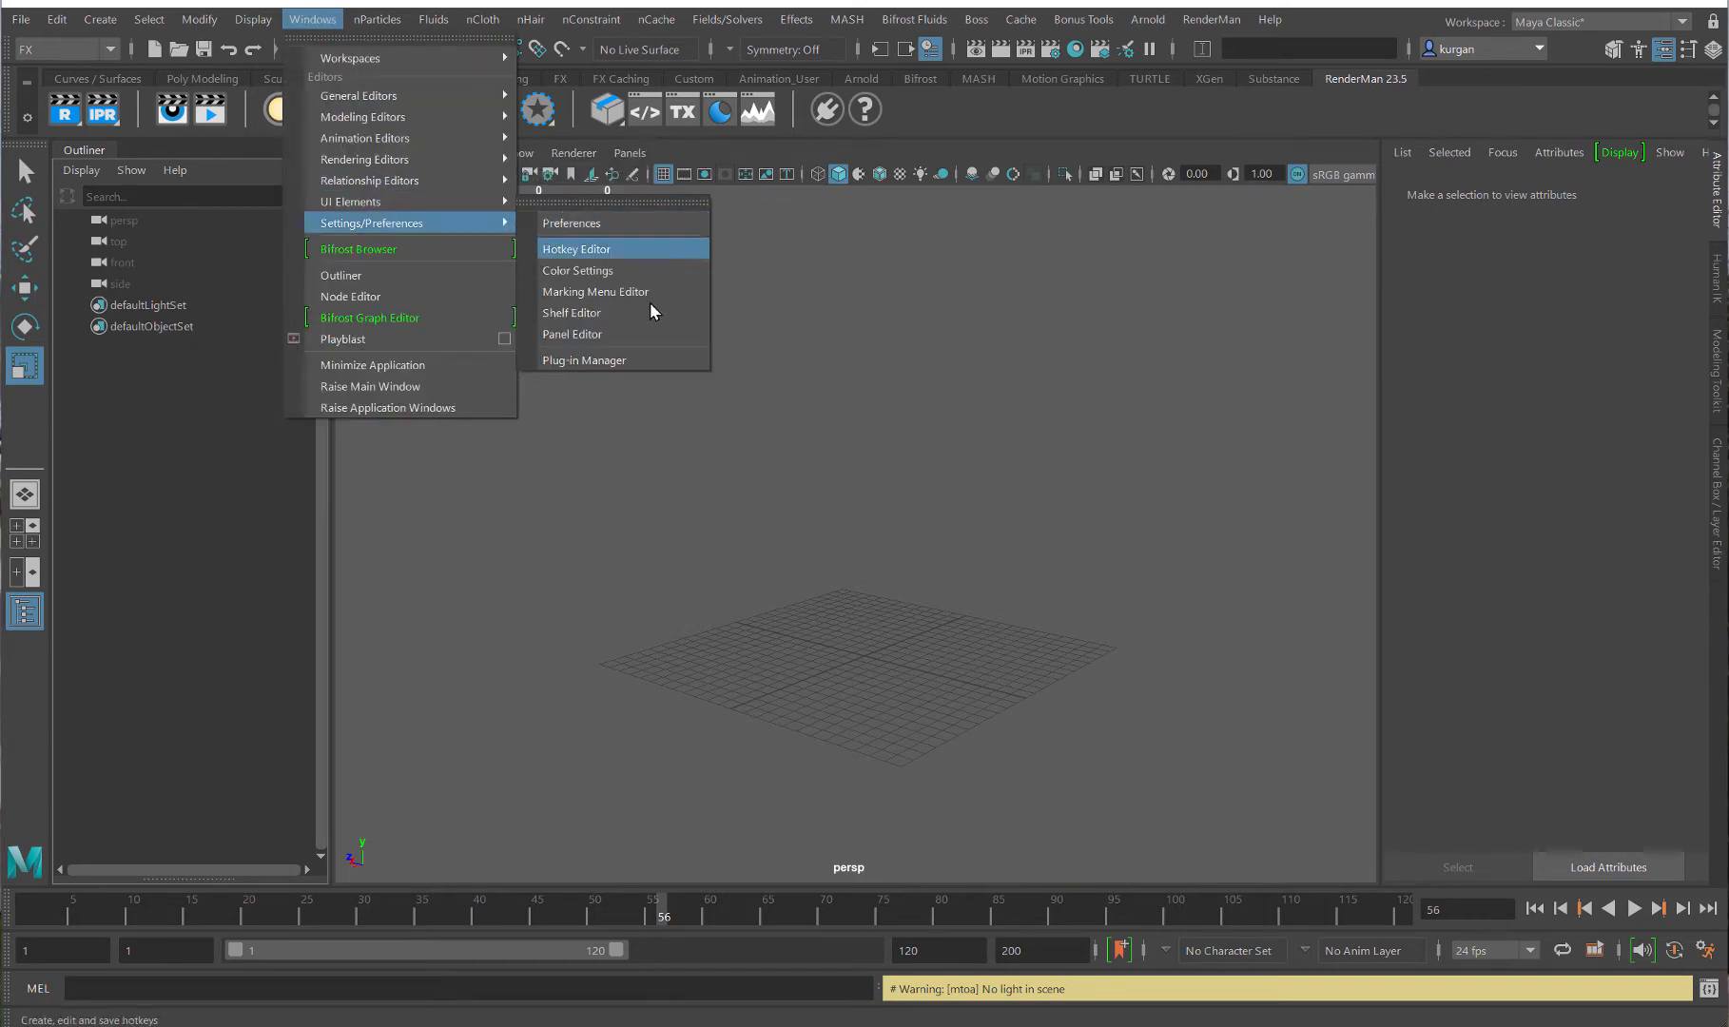
left_click(622, 365)
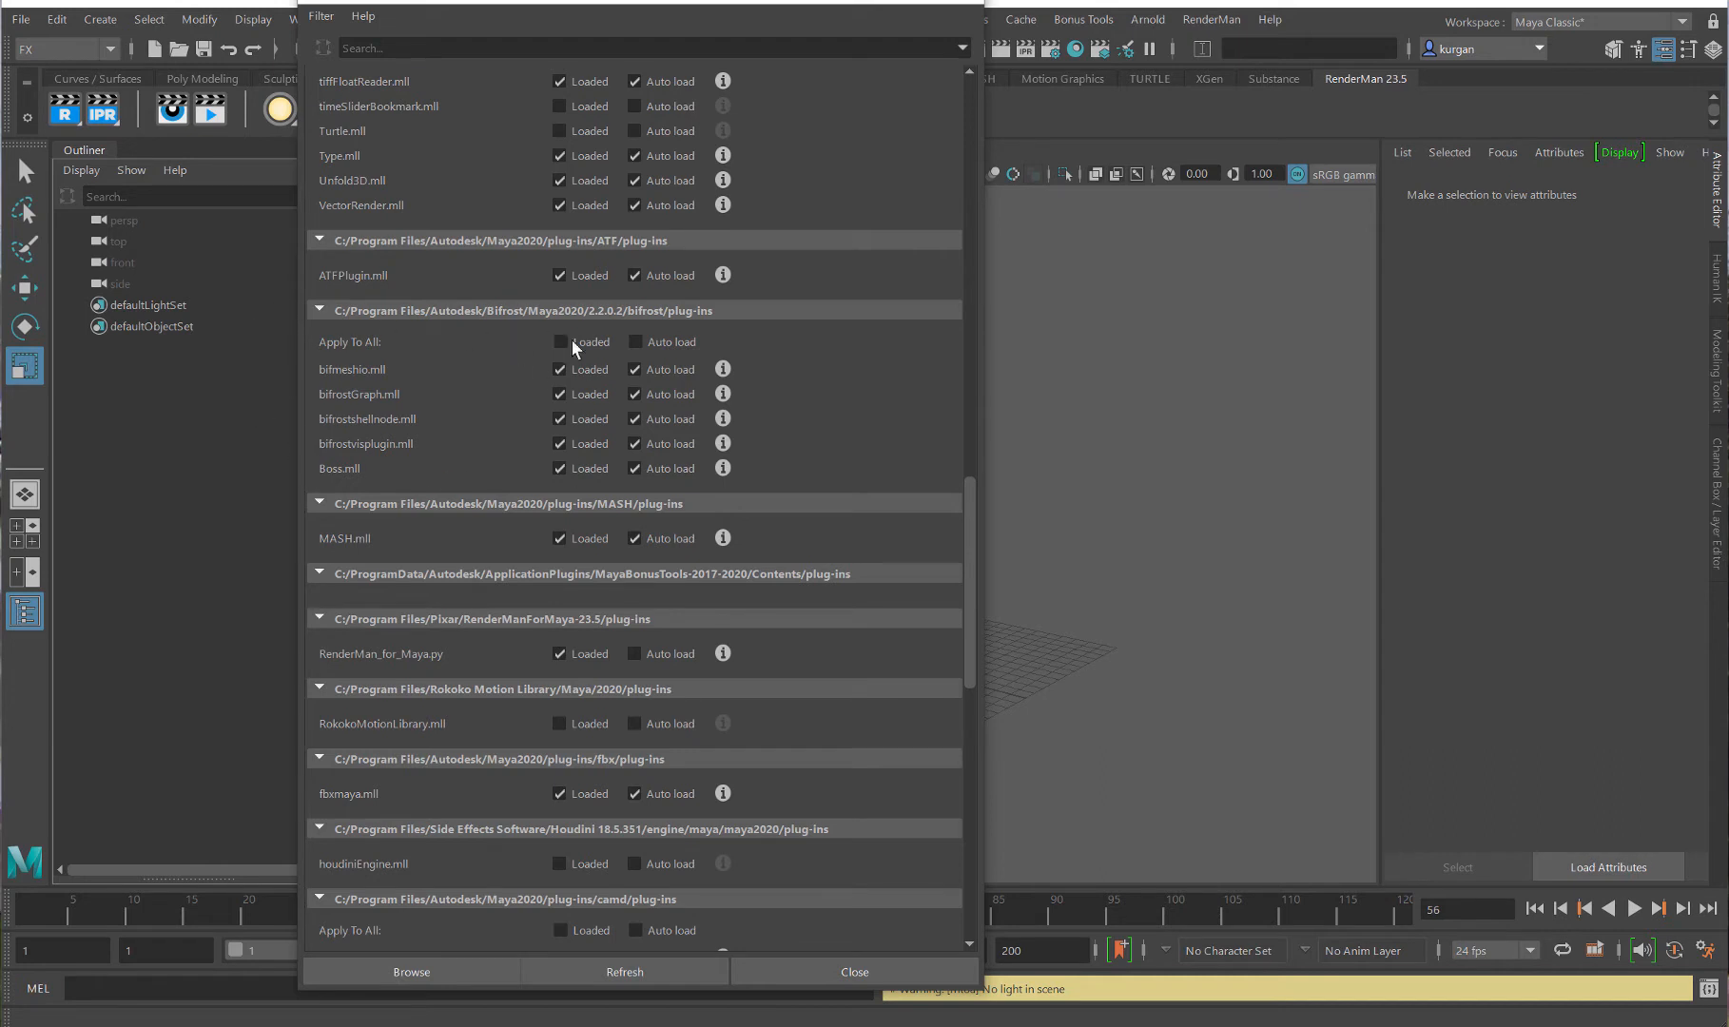
scroll(595, 323, "up", 1)
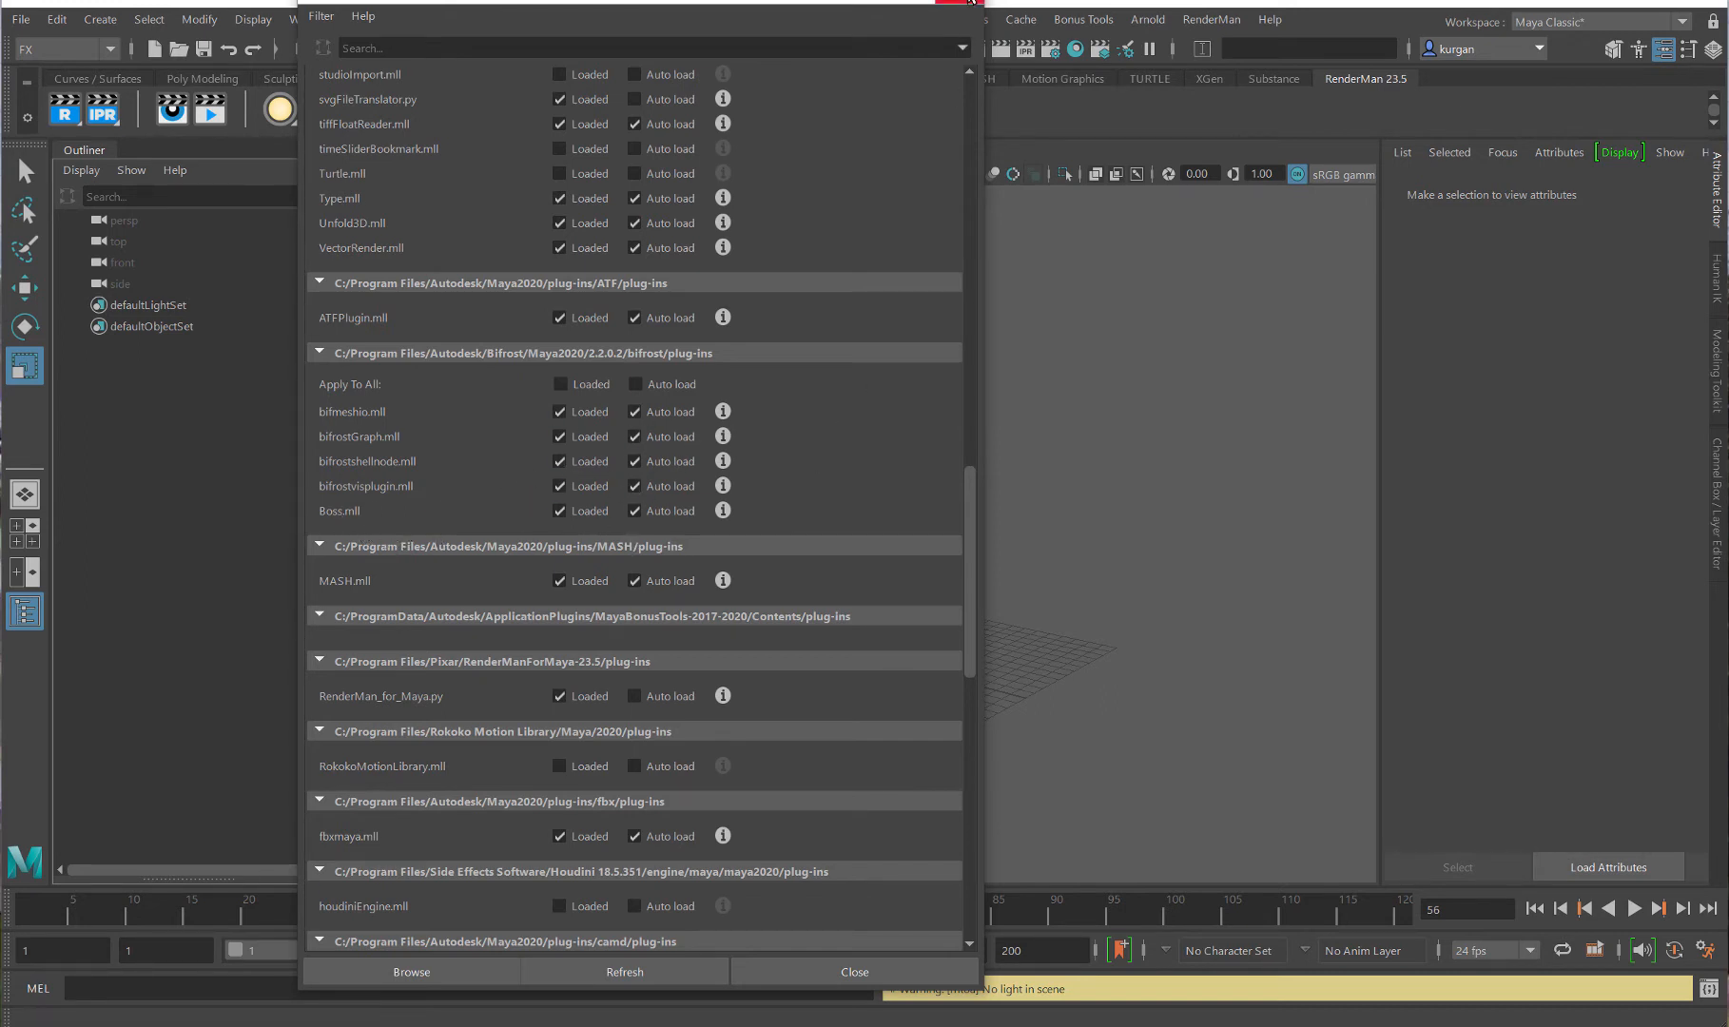
left_click(960, 3)
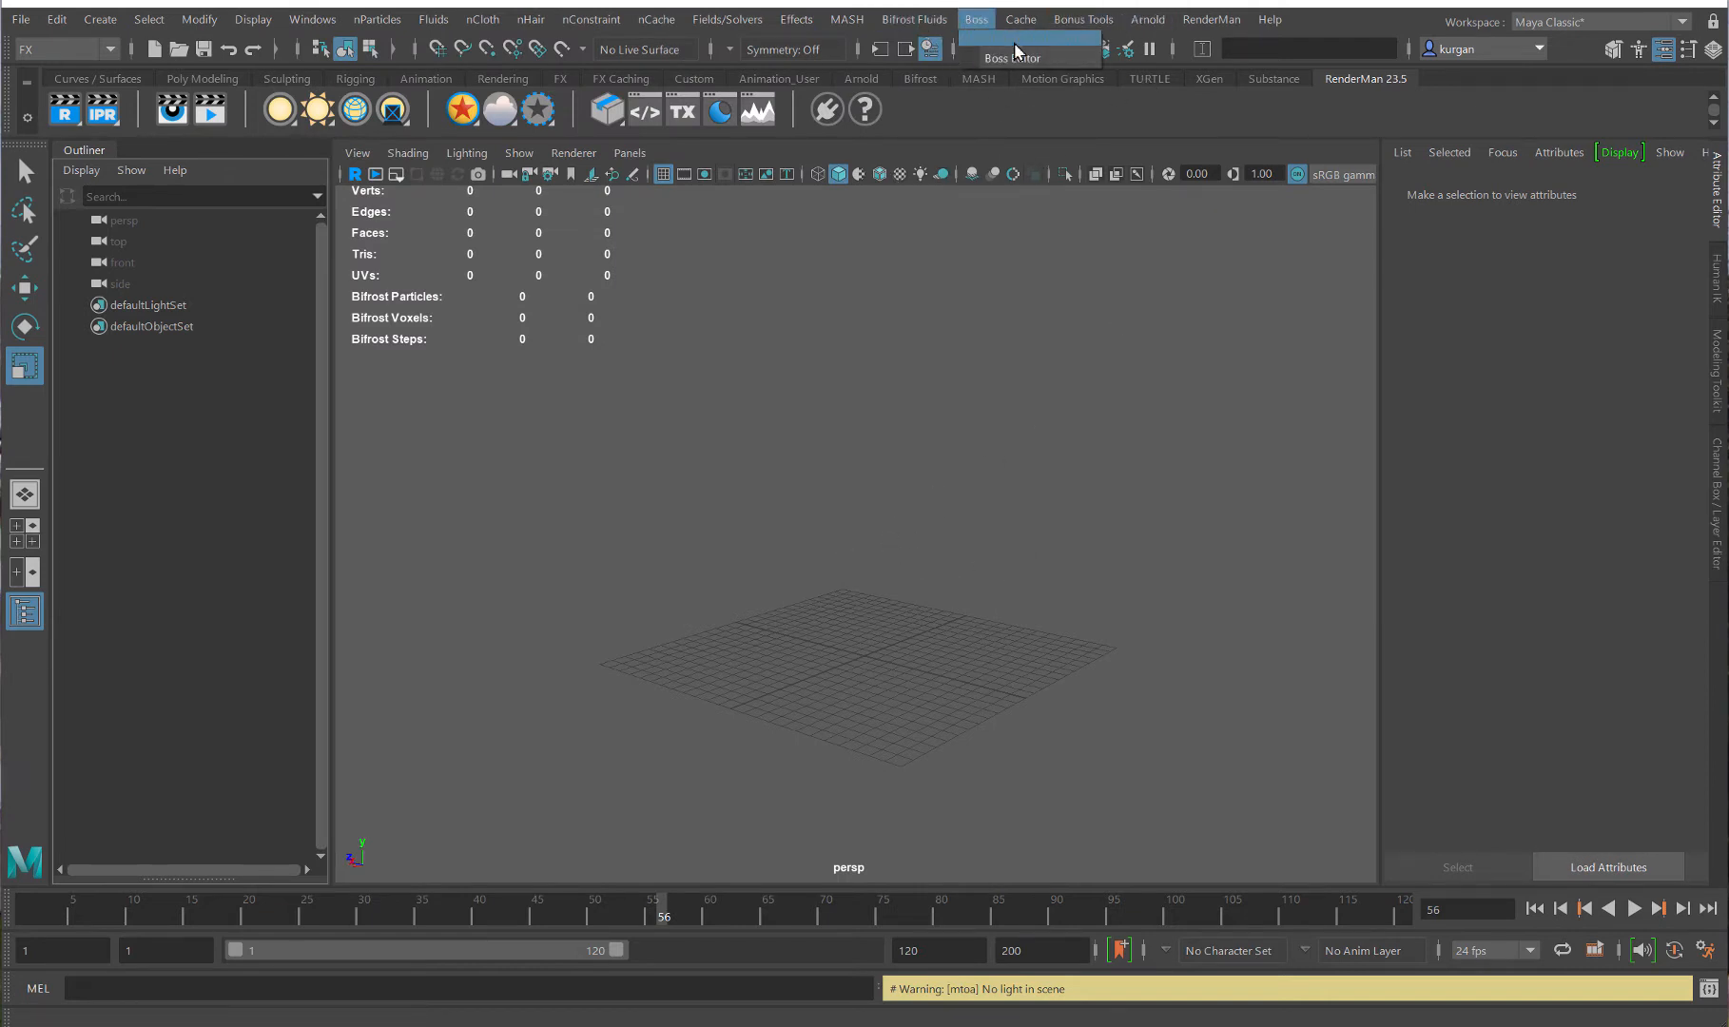
left_click(916, 20)
left_click(914, 23)
left_click(908, 21)
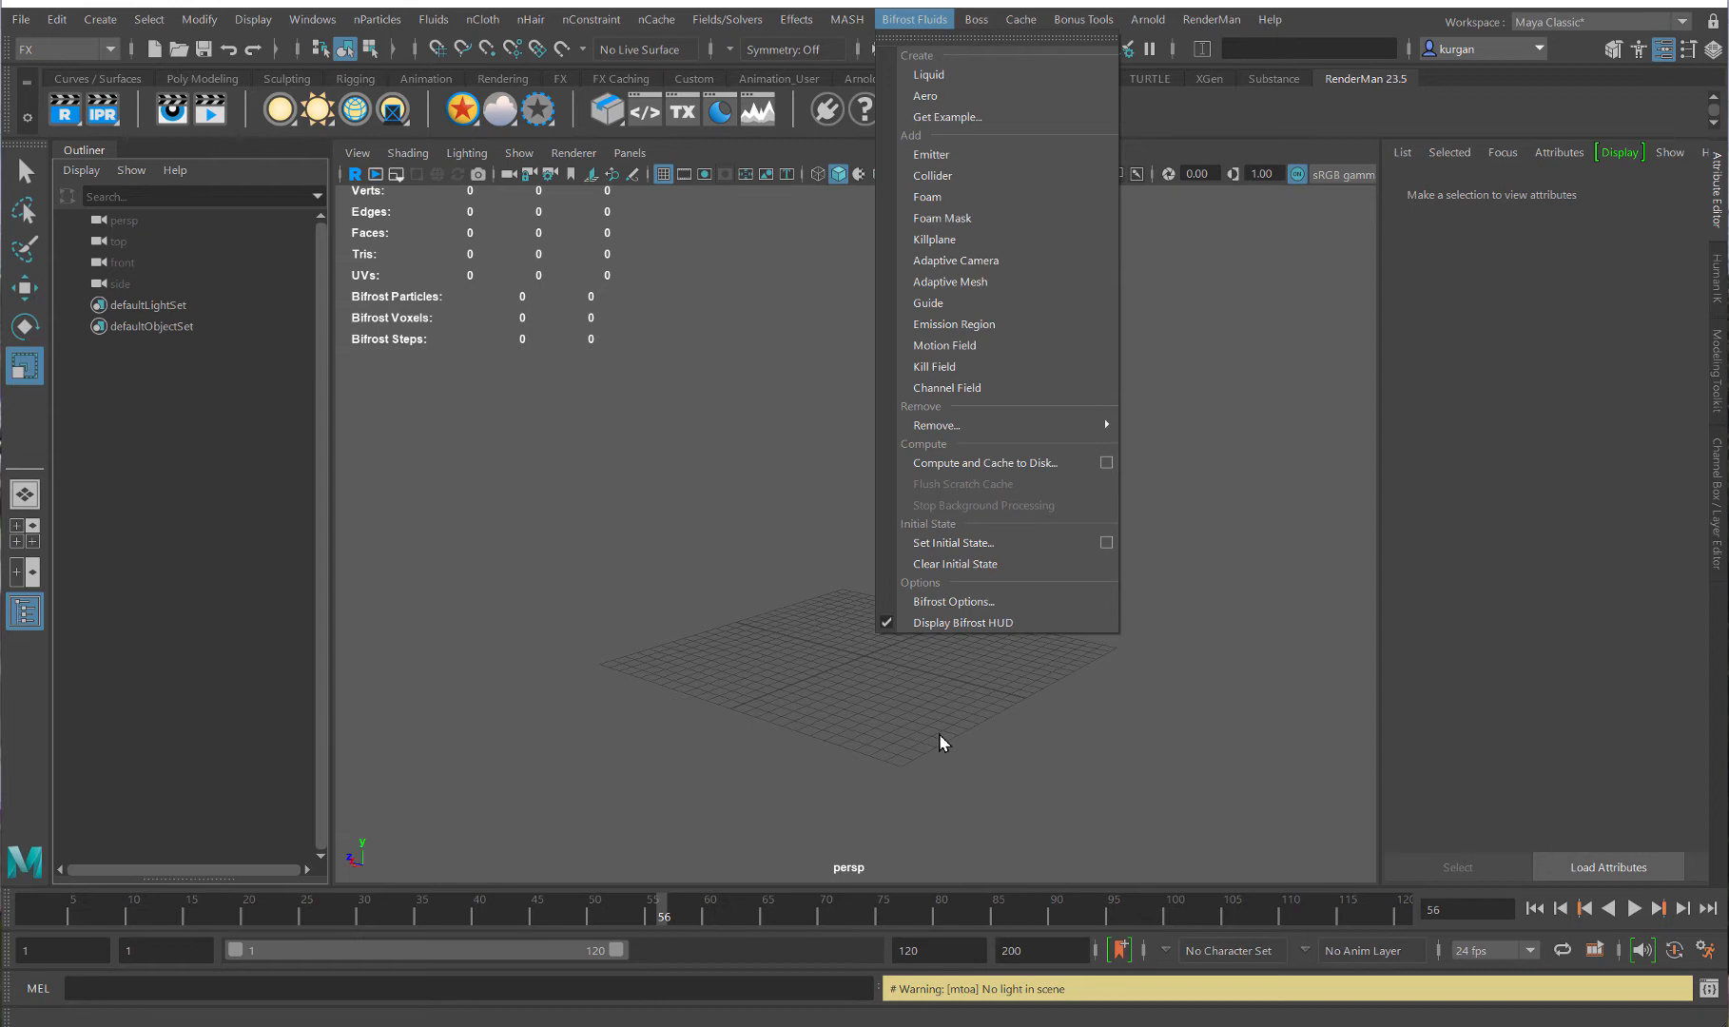
left_click(669, 440)
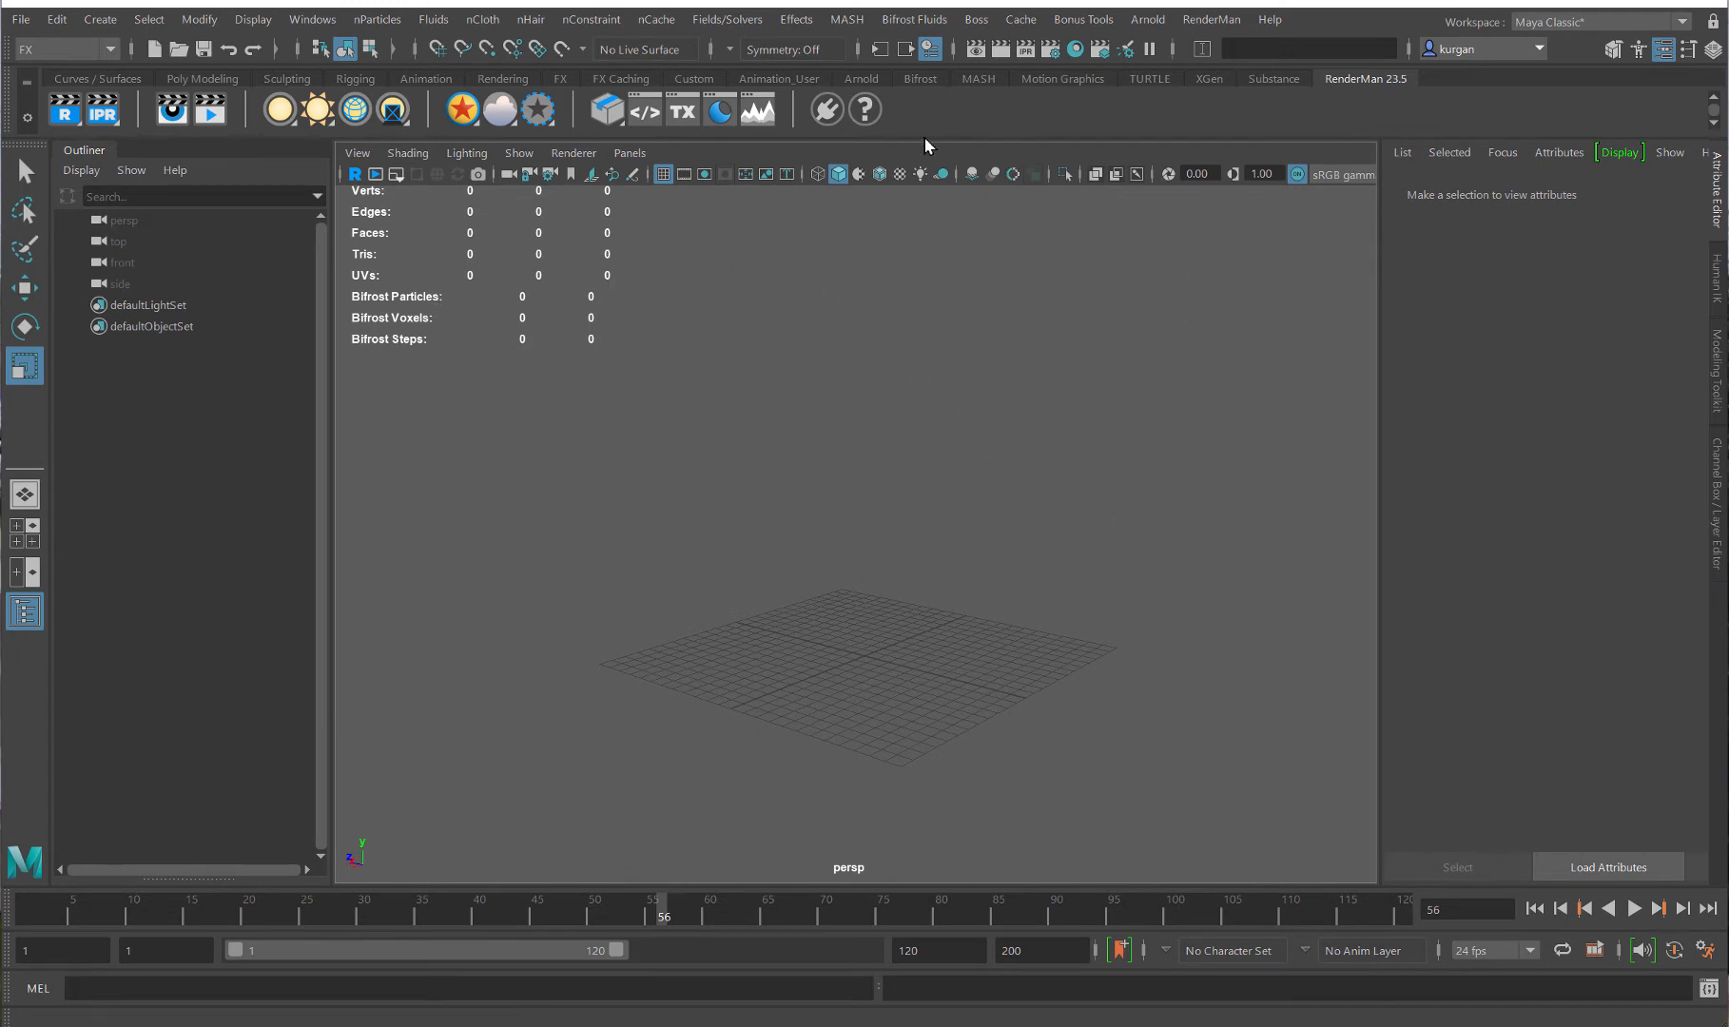
- Open the Bifrost Graph Editor, shrink its window to fit over the viewport, and close it
left_click(921, 82)
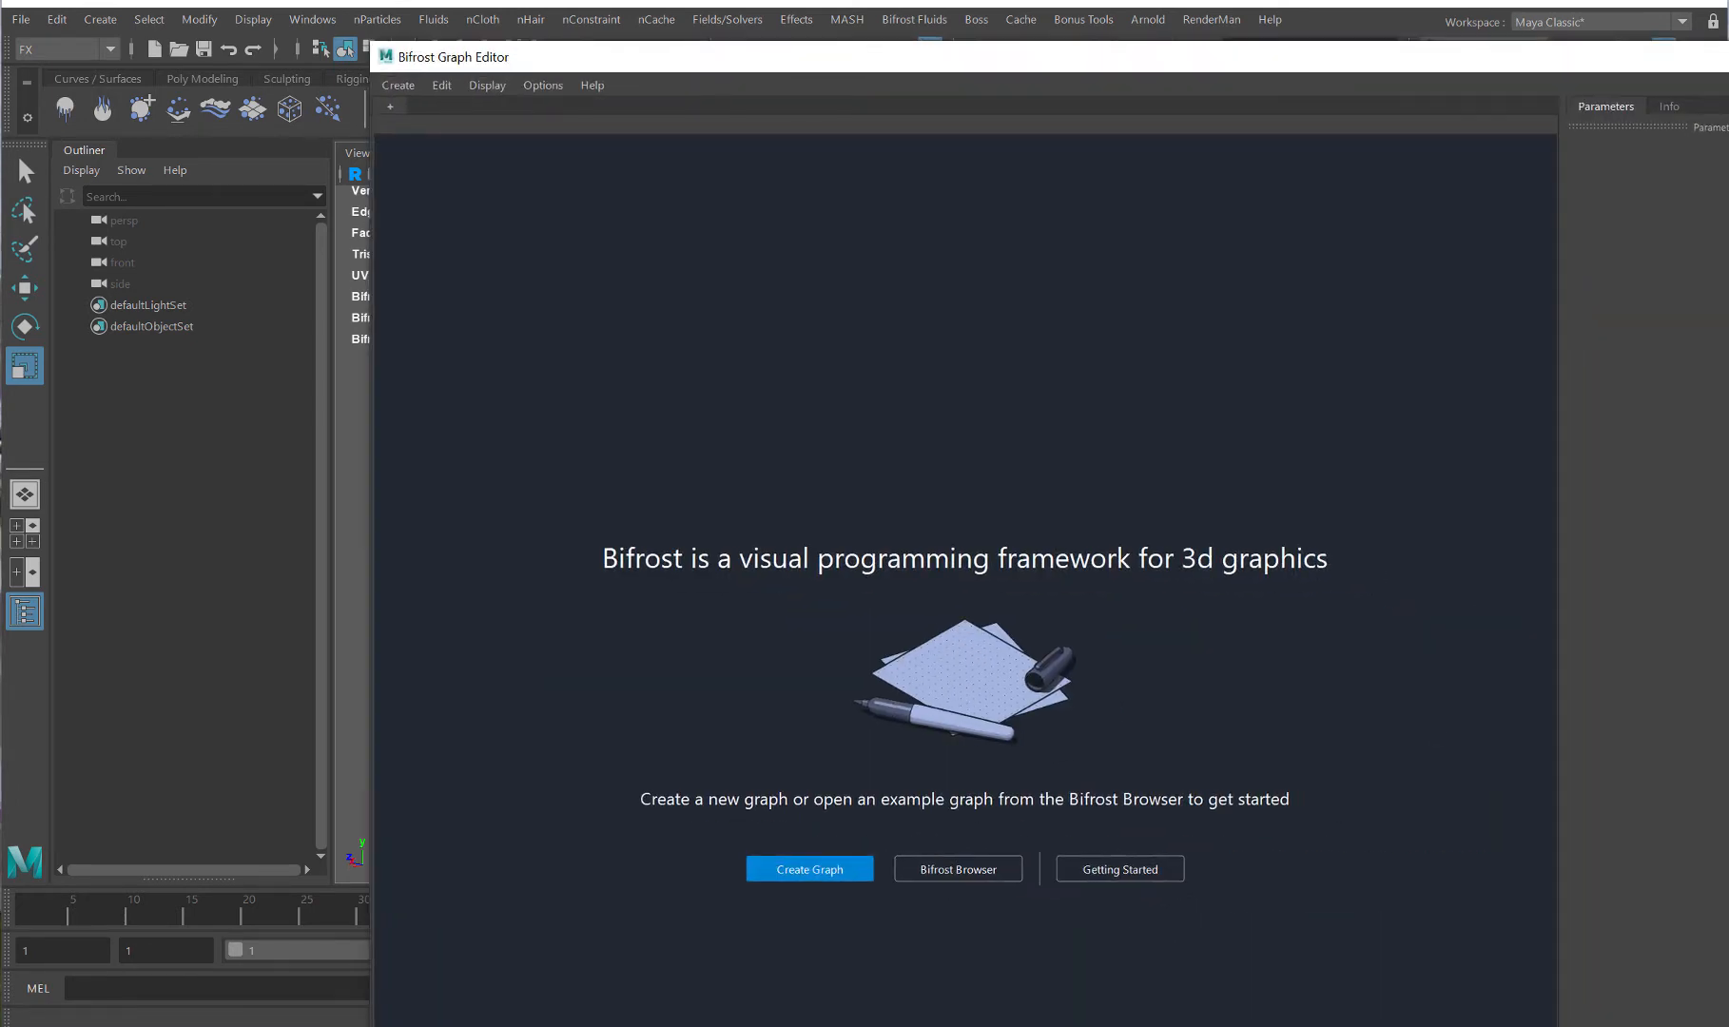
left_click_drag(1727, 1026, 1381, 725)
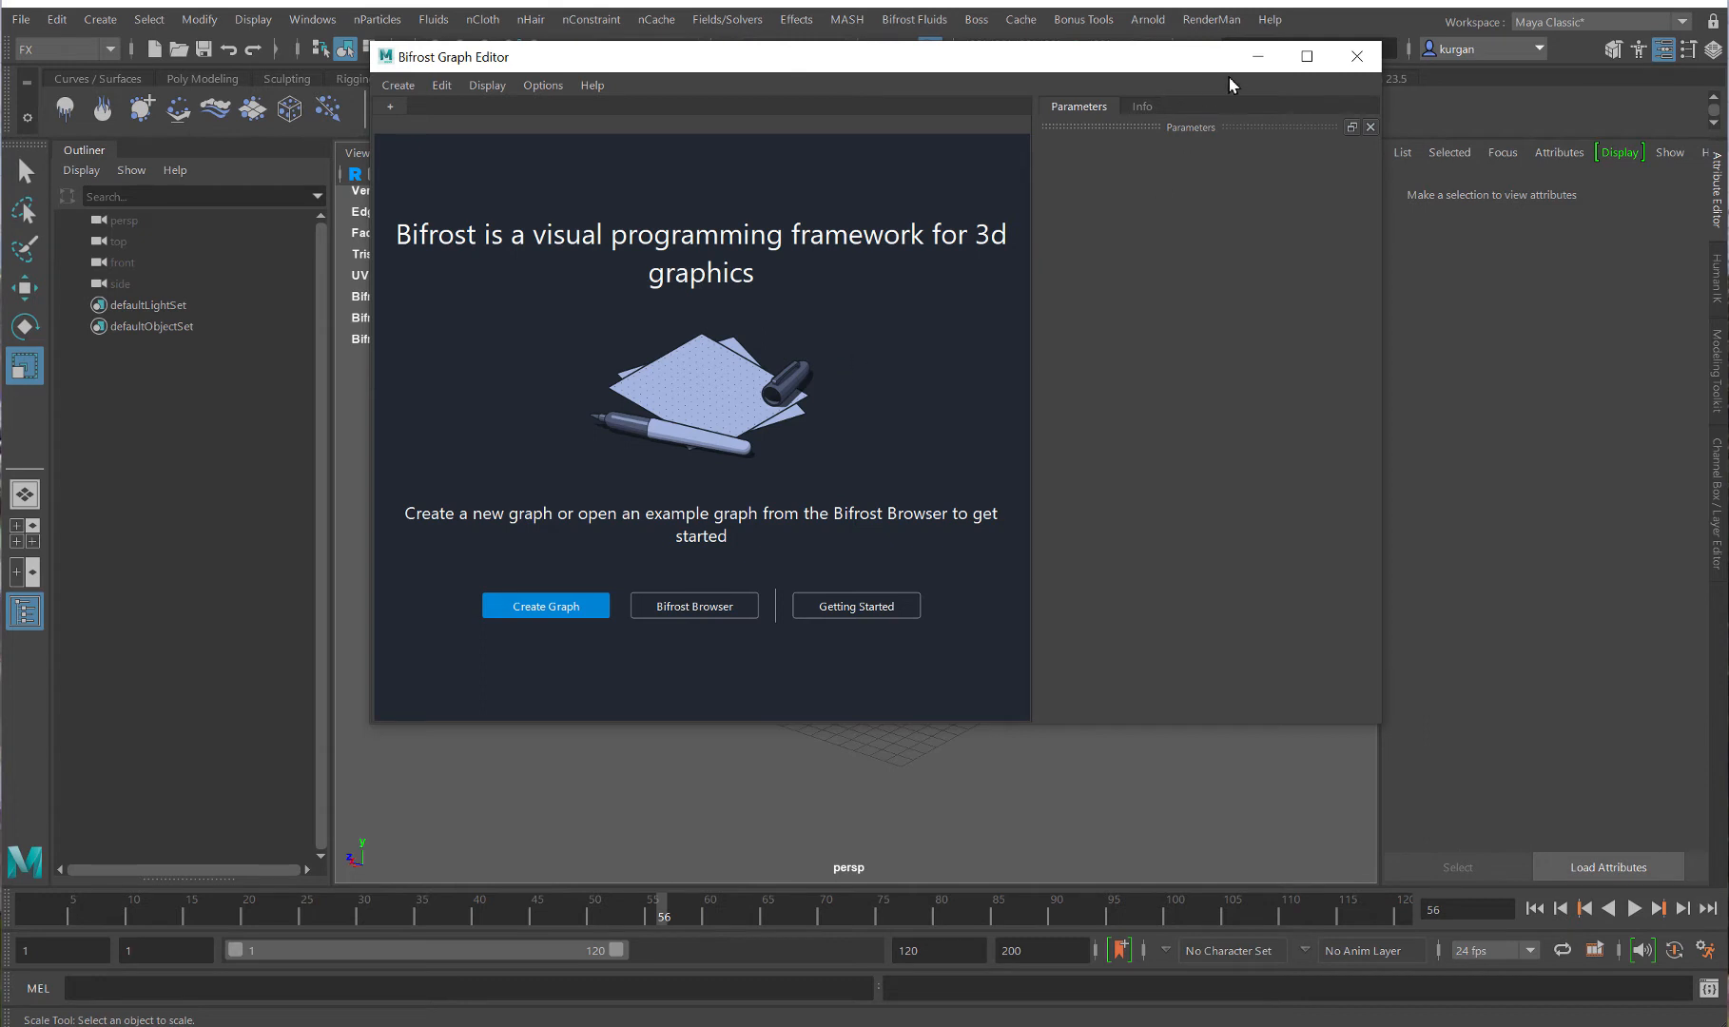
left_click(1357, 56)
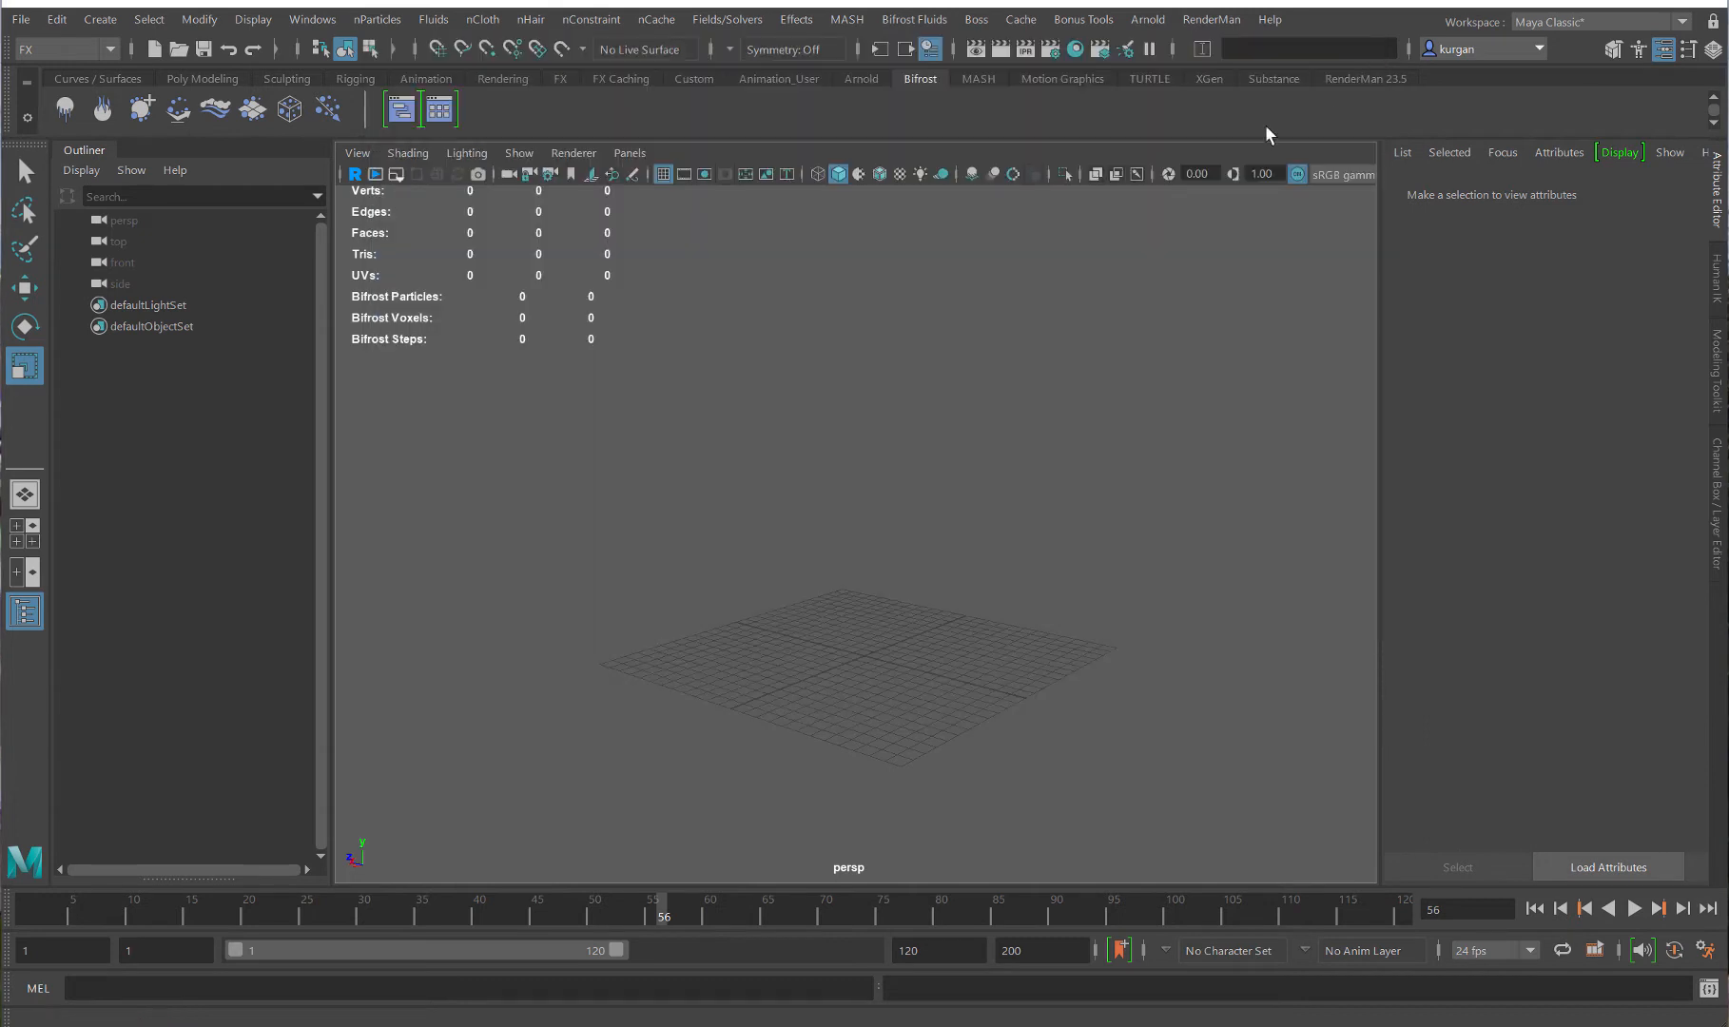
- Open the Bifrost Browser and look through the example categories from Smoke and Fire to Snow and Cloth
left_click(443, 112)
left_click_drag(1062, 355, 733, 244)
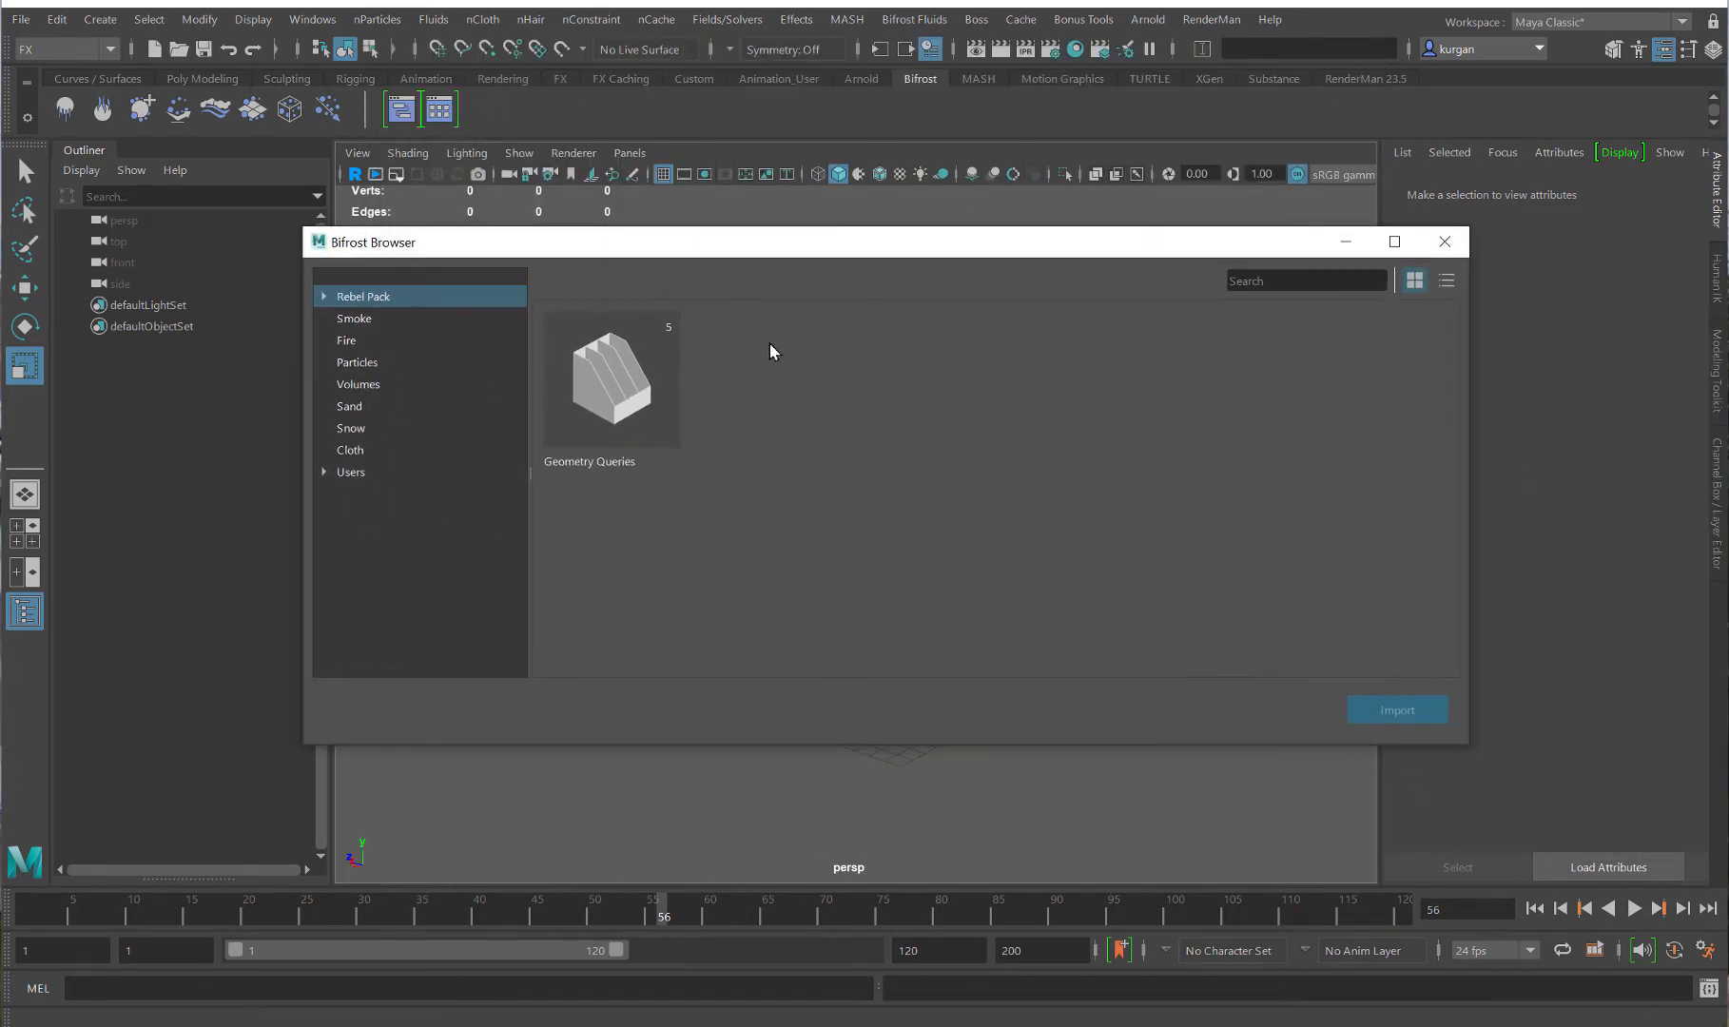
left_click(359, 318)
left_click(357, 339)
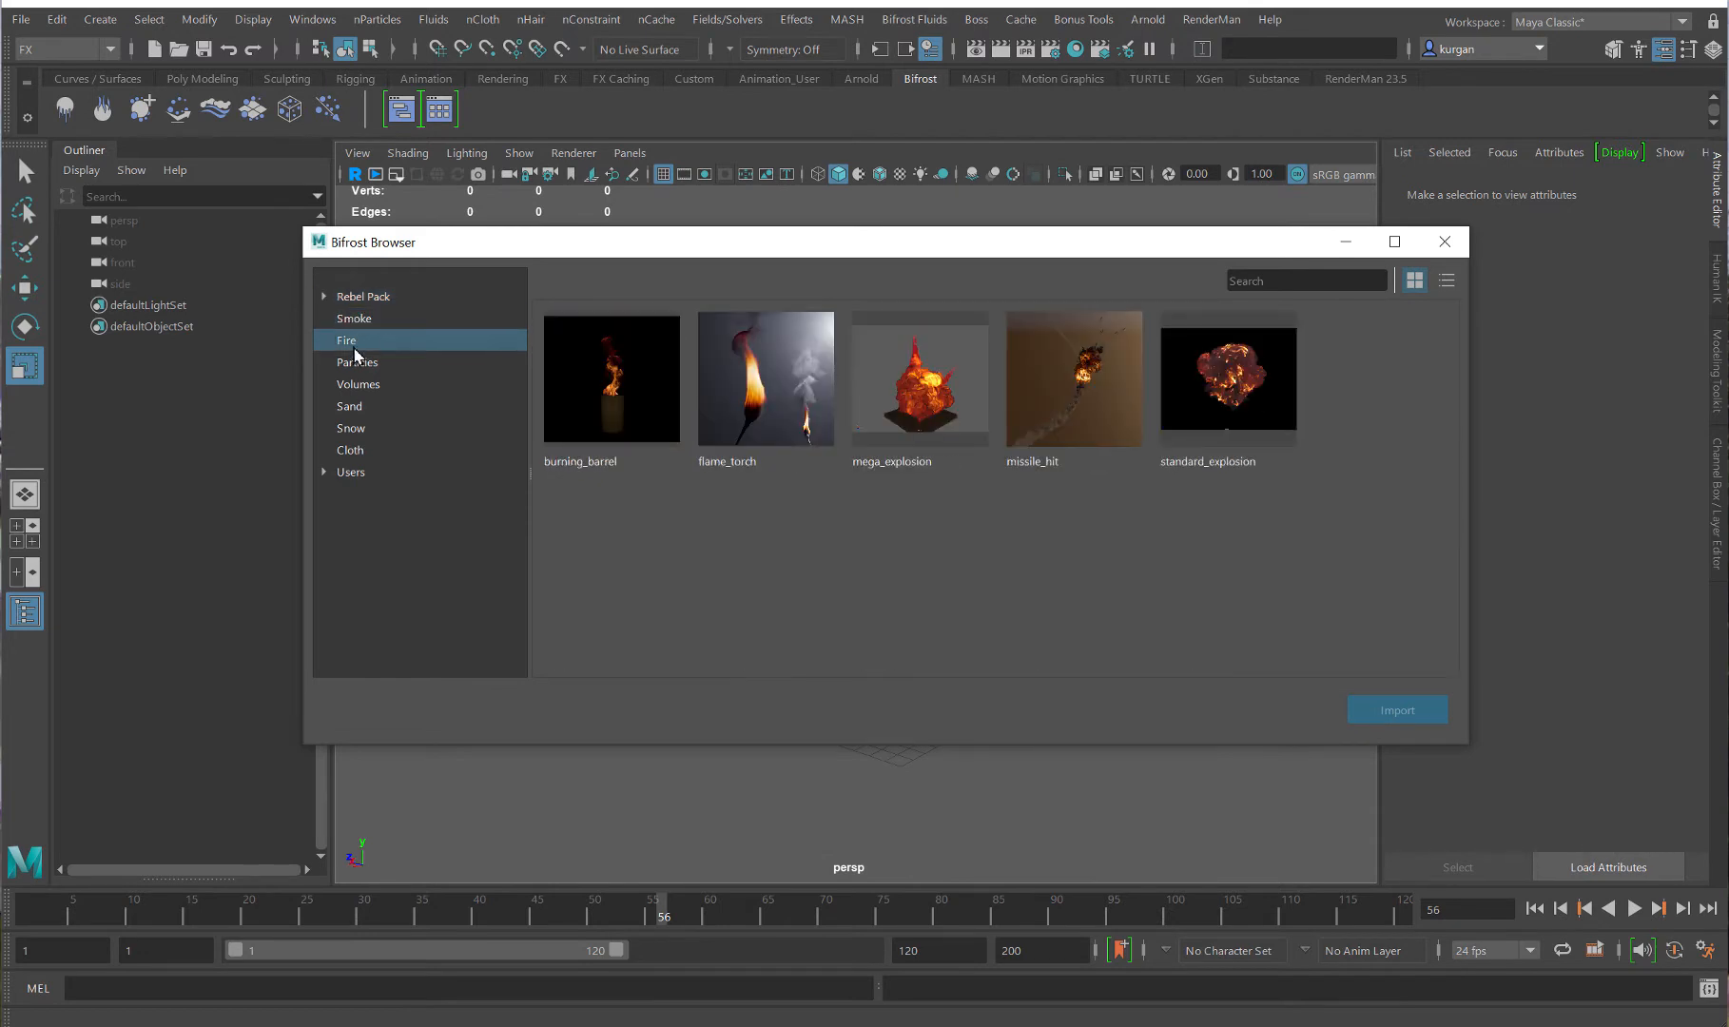
left_click(357, 361)
left_click(358, 384)
left_click(357, 406)
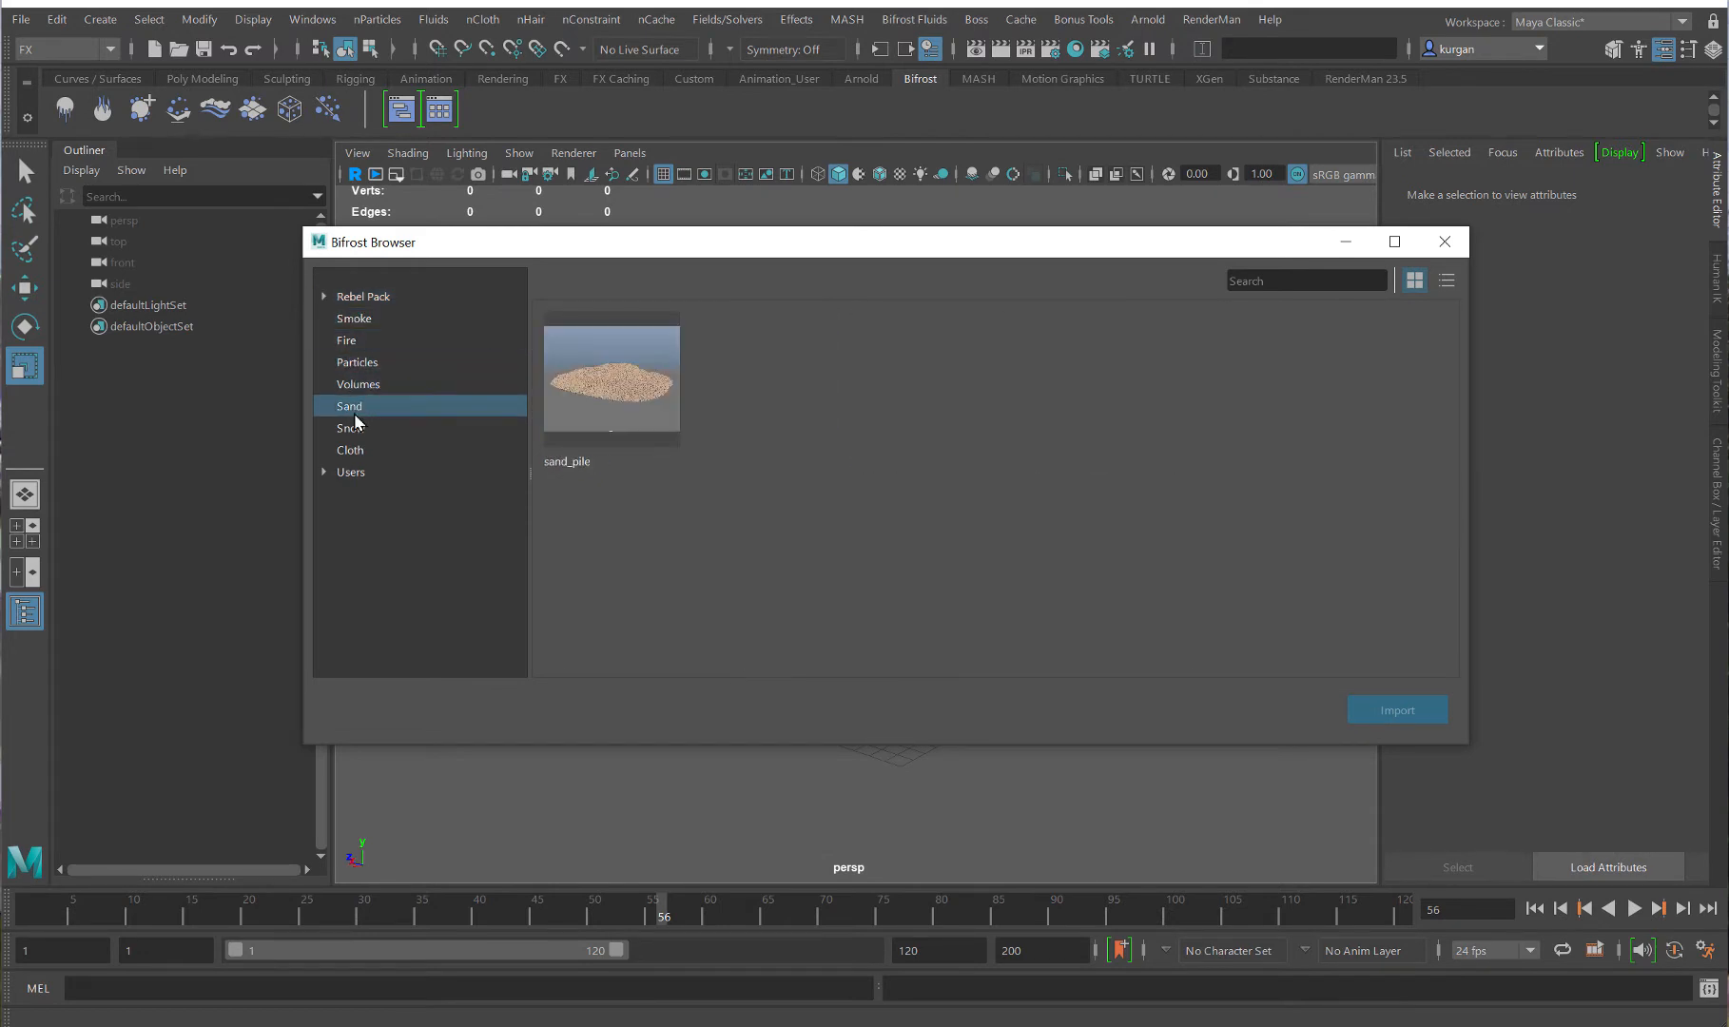
left_click(353, 428)
left_click(352, 450)
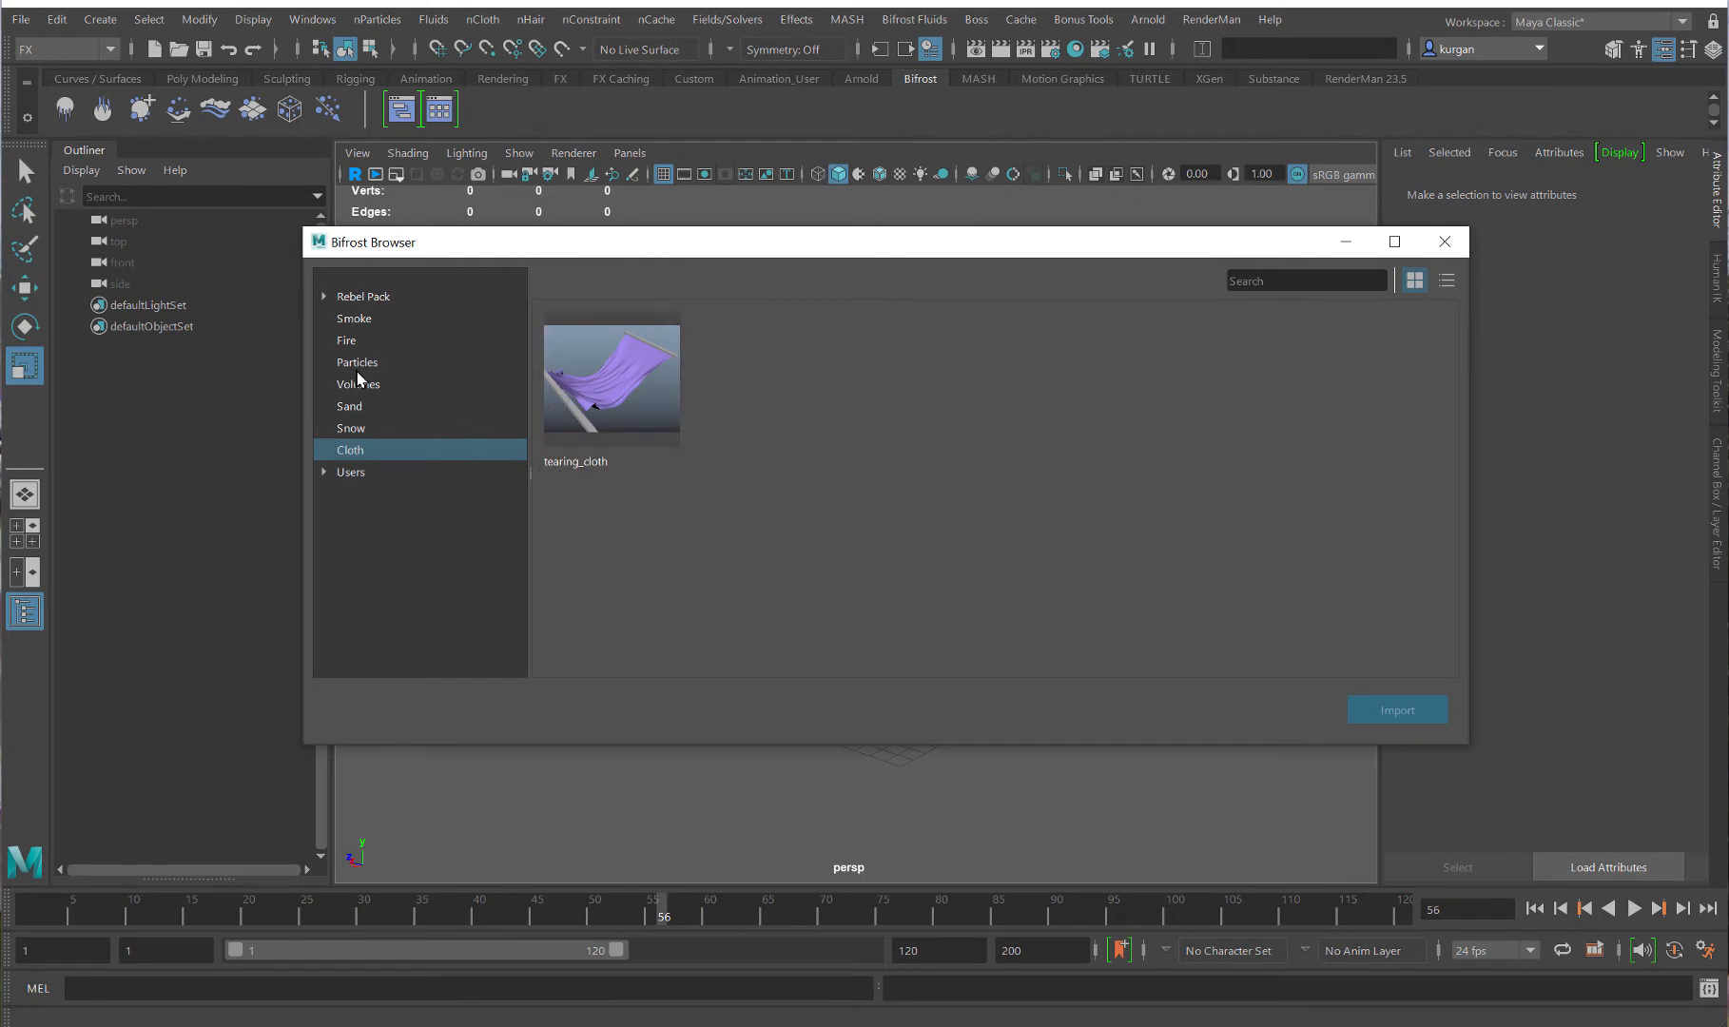
- Import the smoke_trail example graph from the Bifrost Browser's Smoke category
left_click(352, 322)
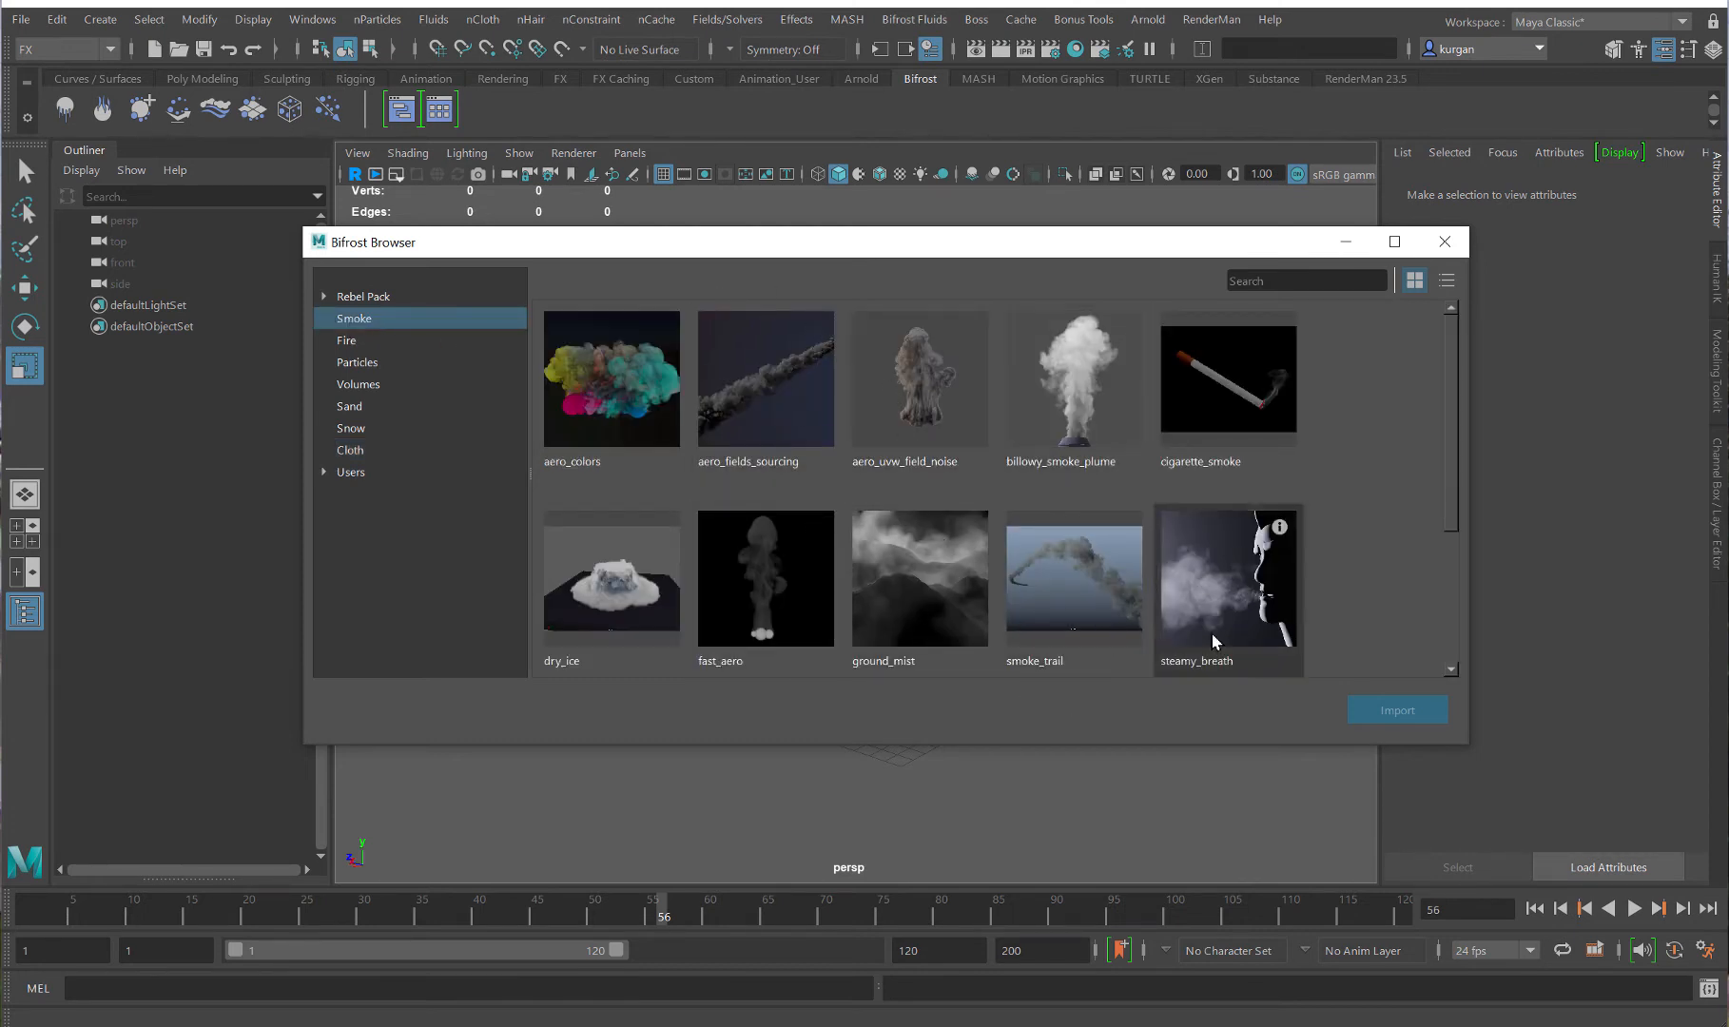
left_click(1034, 584)
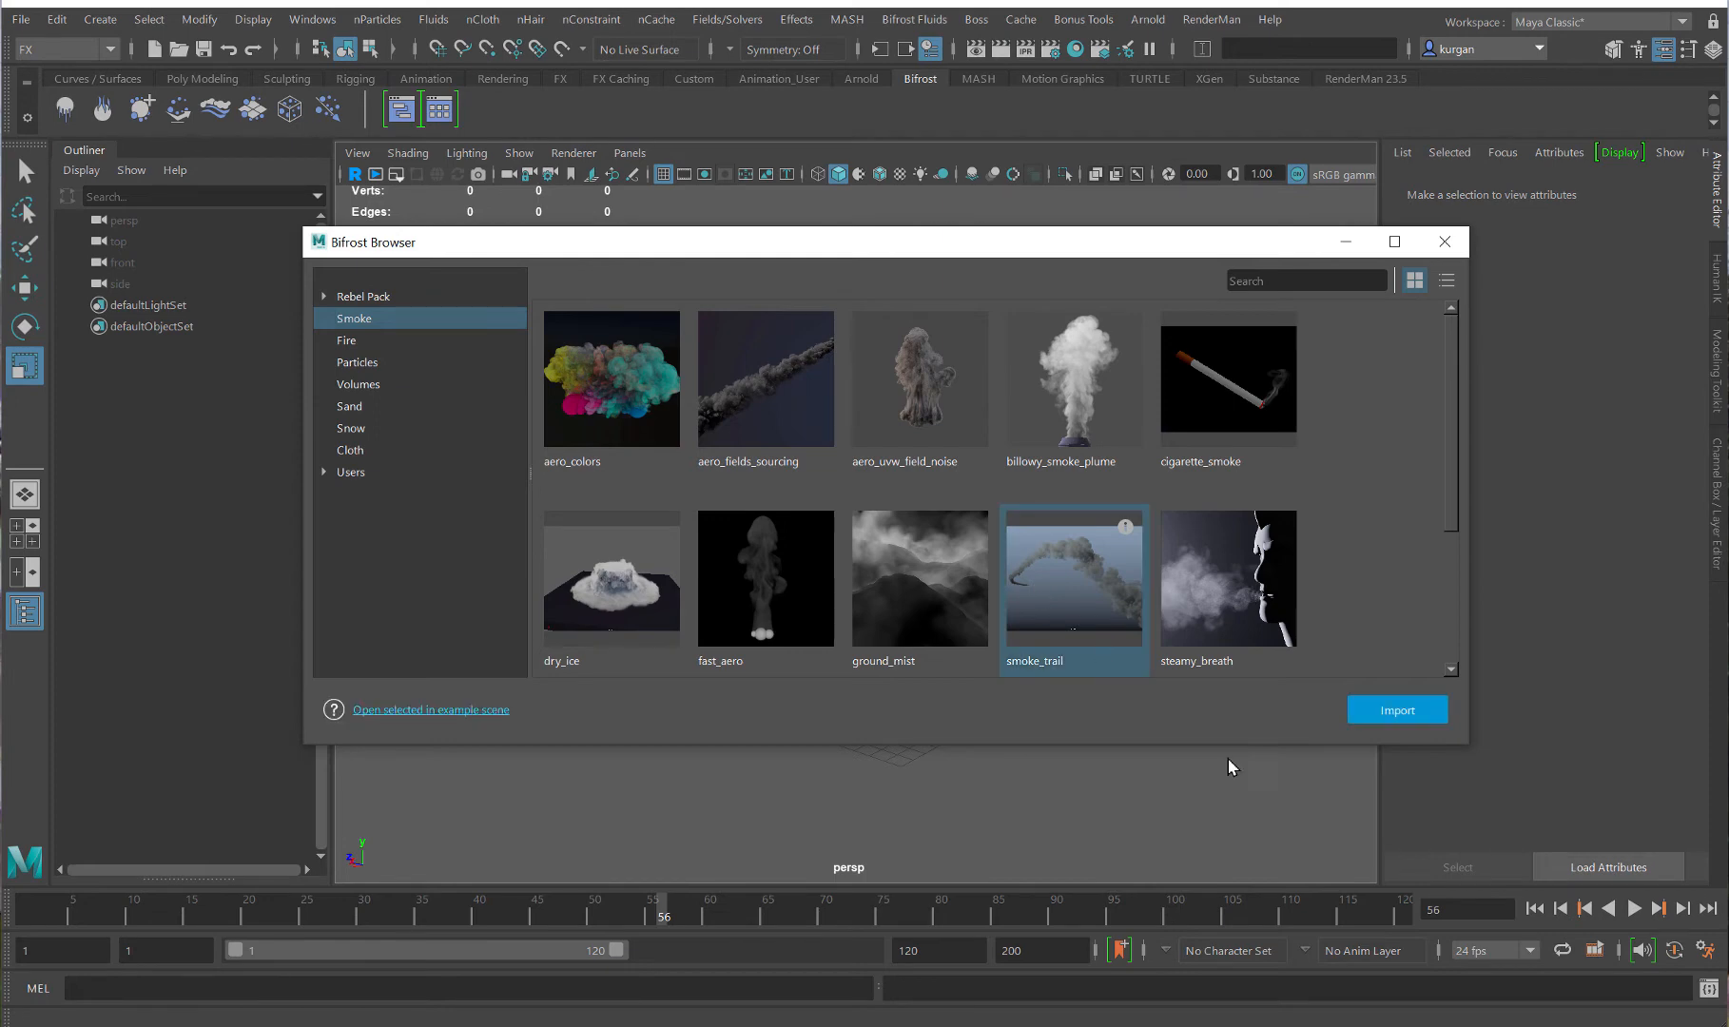
left_click(1387, 713)
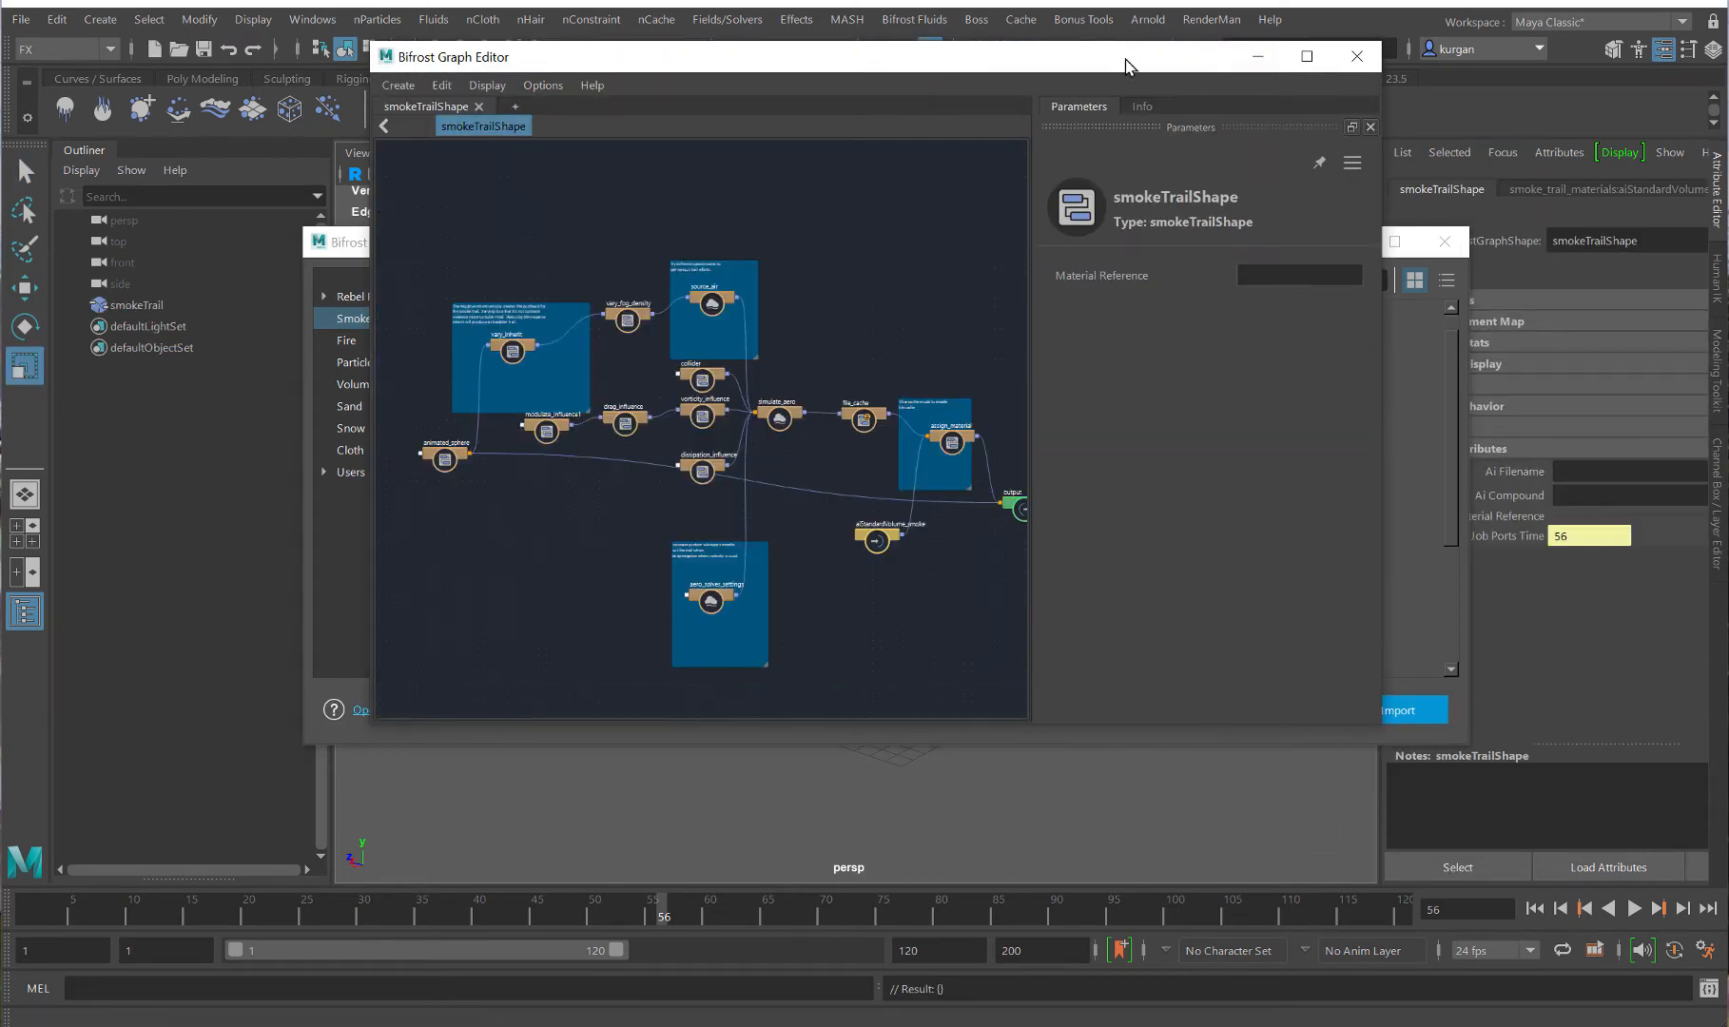
- Enlarge the Graph Editor and examine the node network of the imported smoke trail graph, closing the editor and the Bifrost Browser when finished
left_click_drag(1094, 52, 797, 29)
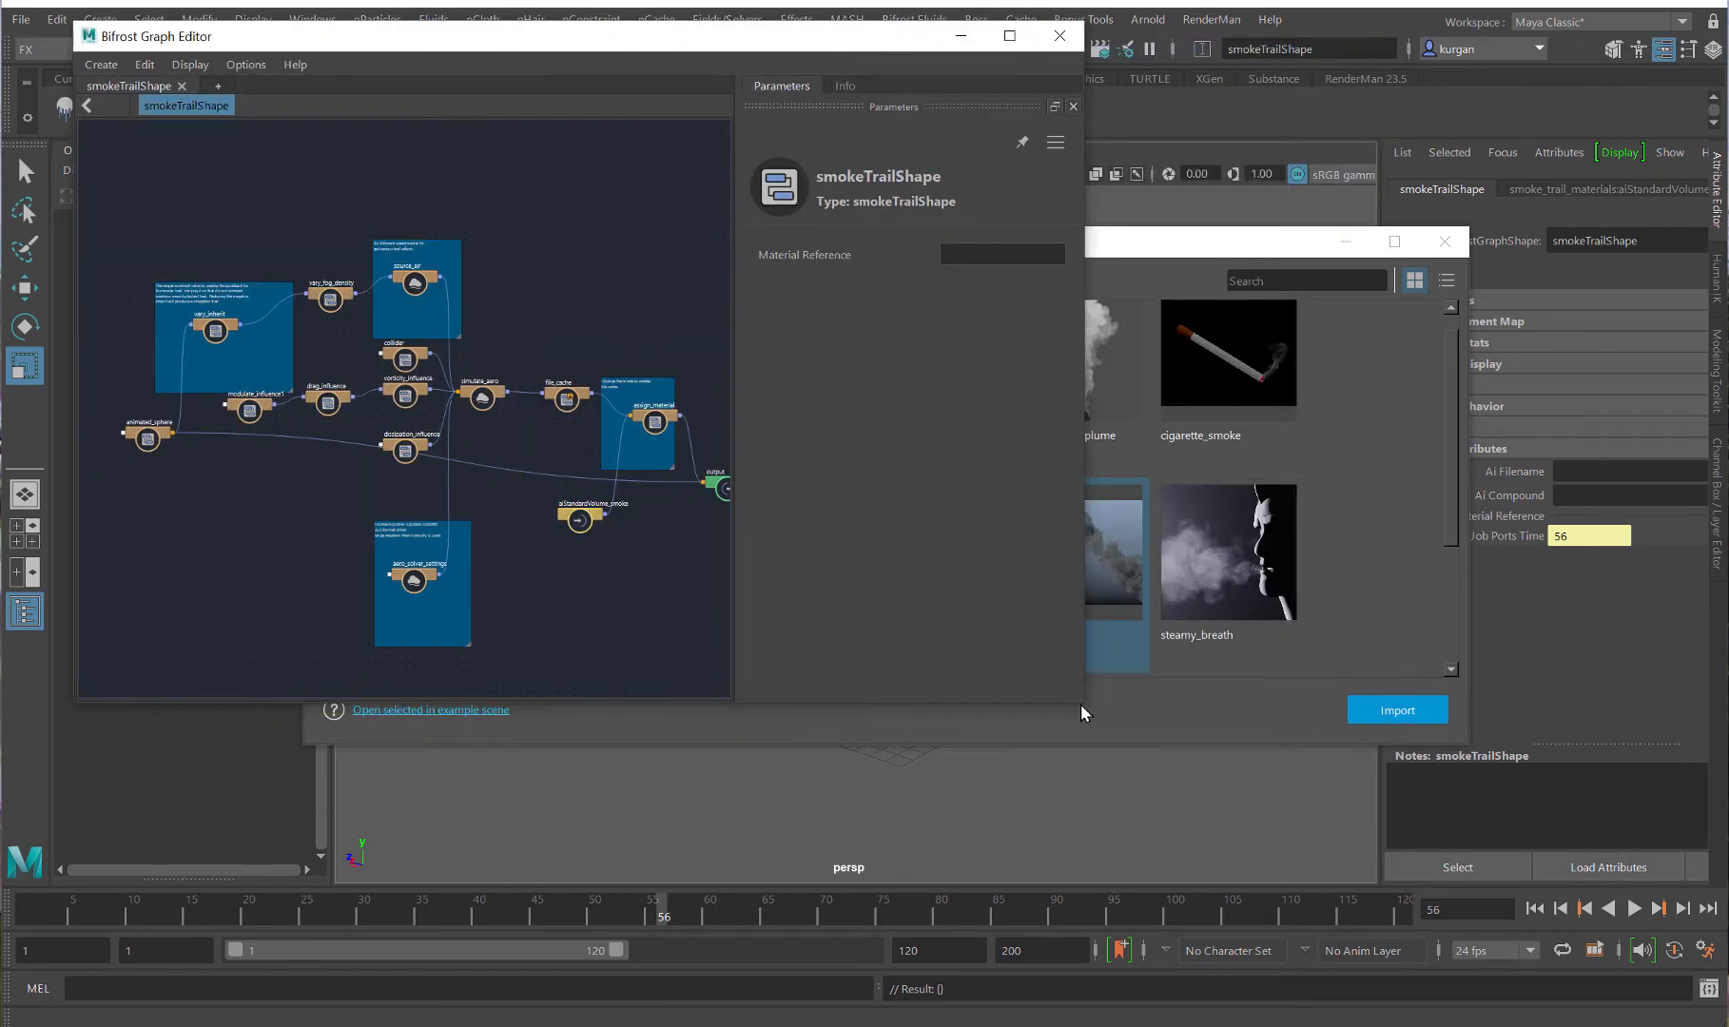
left_click_drag(1080, 704, 1728, 910)
middle_click_drag(700, 650, 1085, 708, "alt")
scroll(995, 668, "up", 4)
right_click_drag(934, 575, 935, 158, "alt")
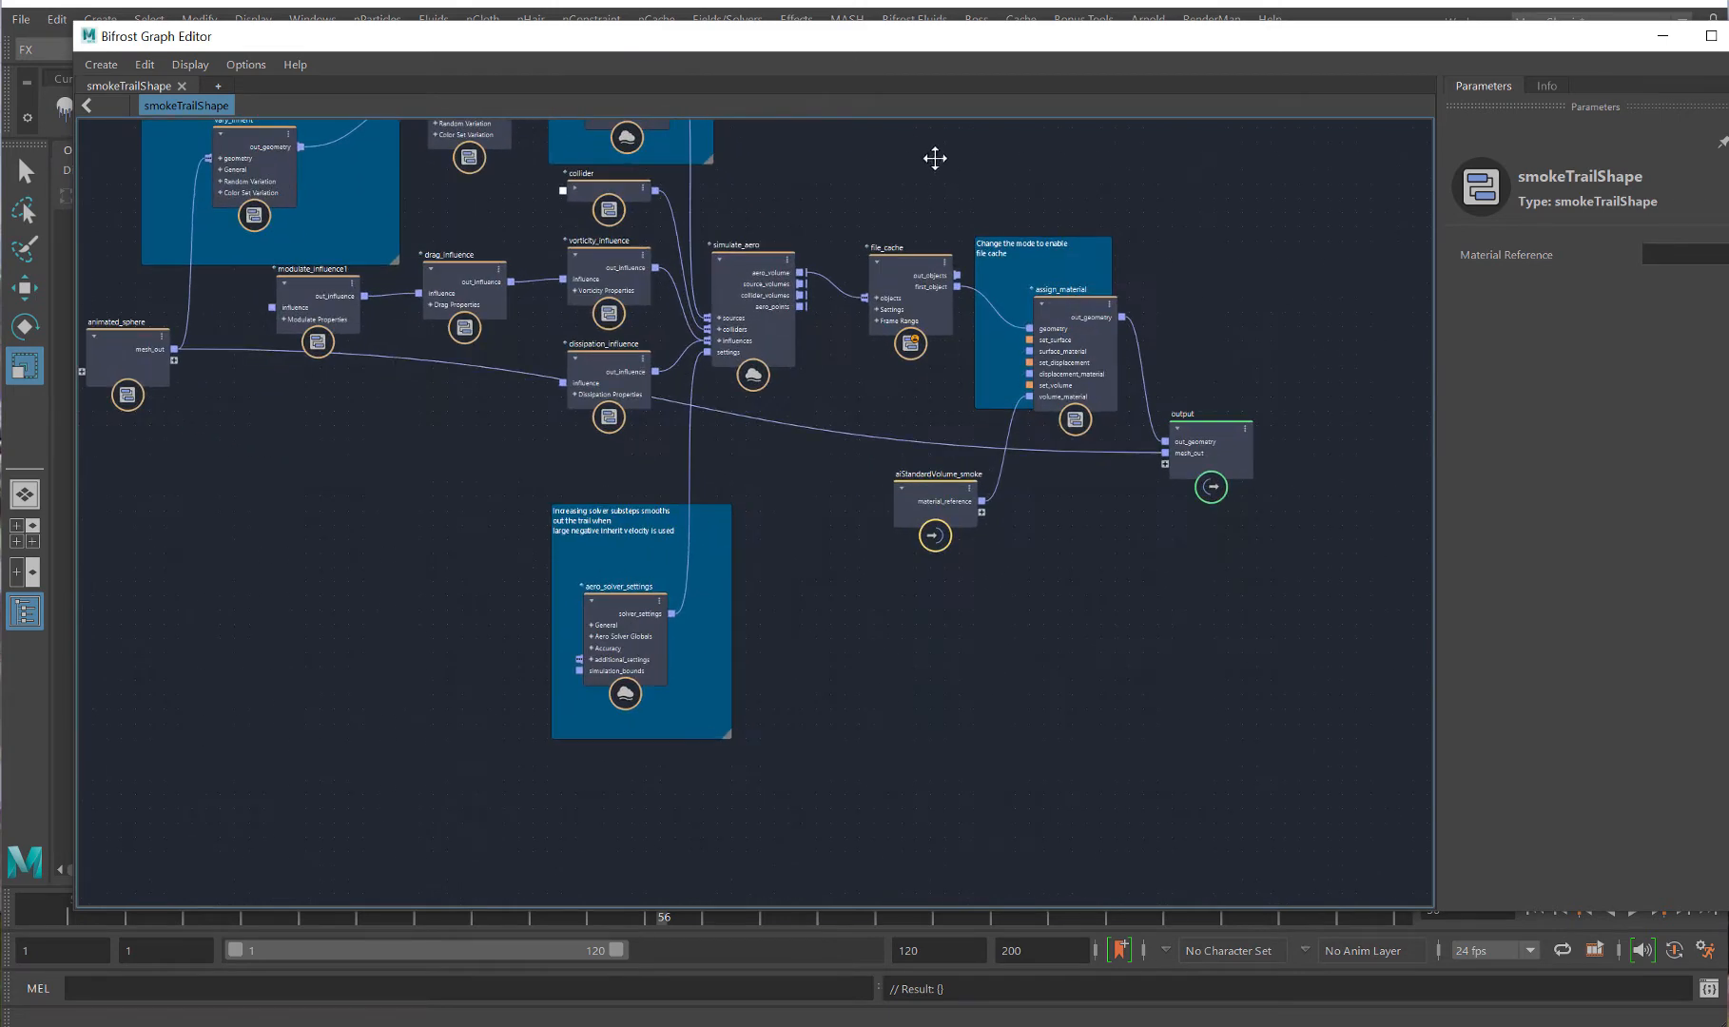
middle_click_drag(901, 146, 1044, 332, "alt")
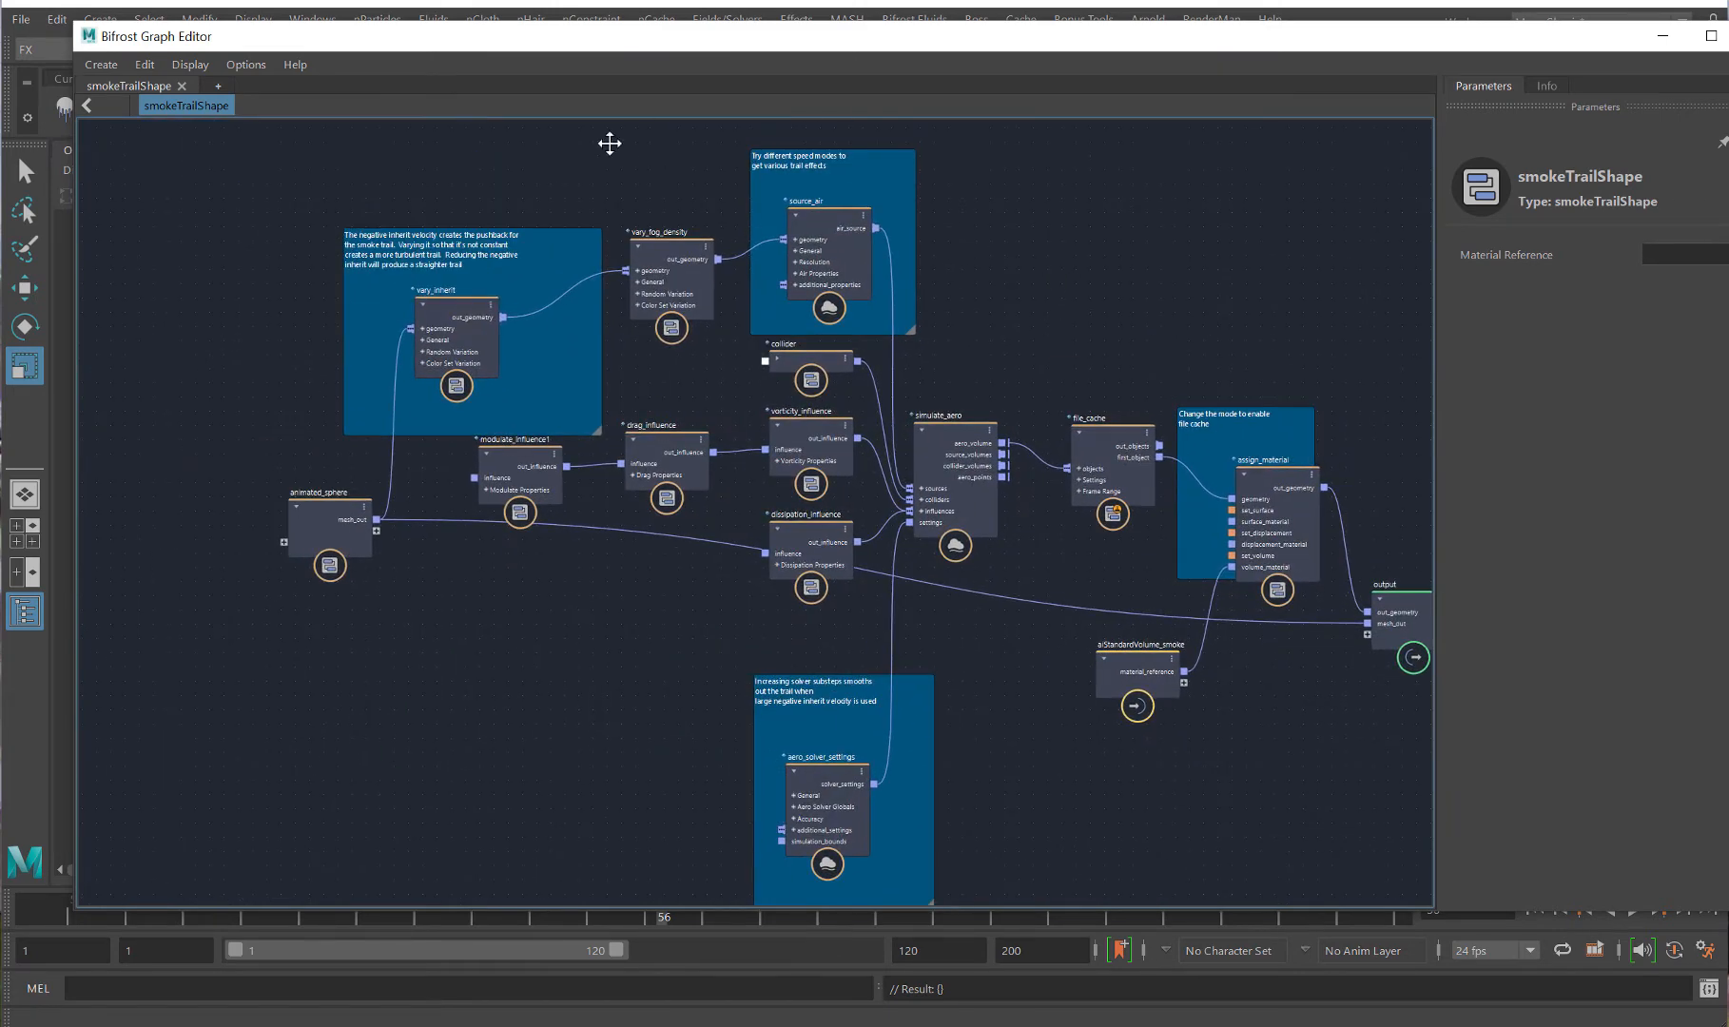
right_click_drag(977, 274, 1726, 96, "alt")
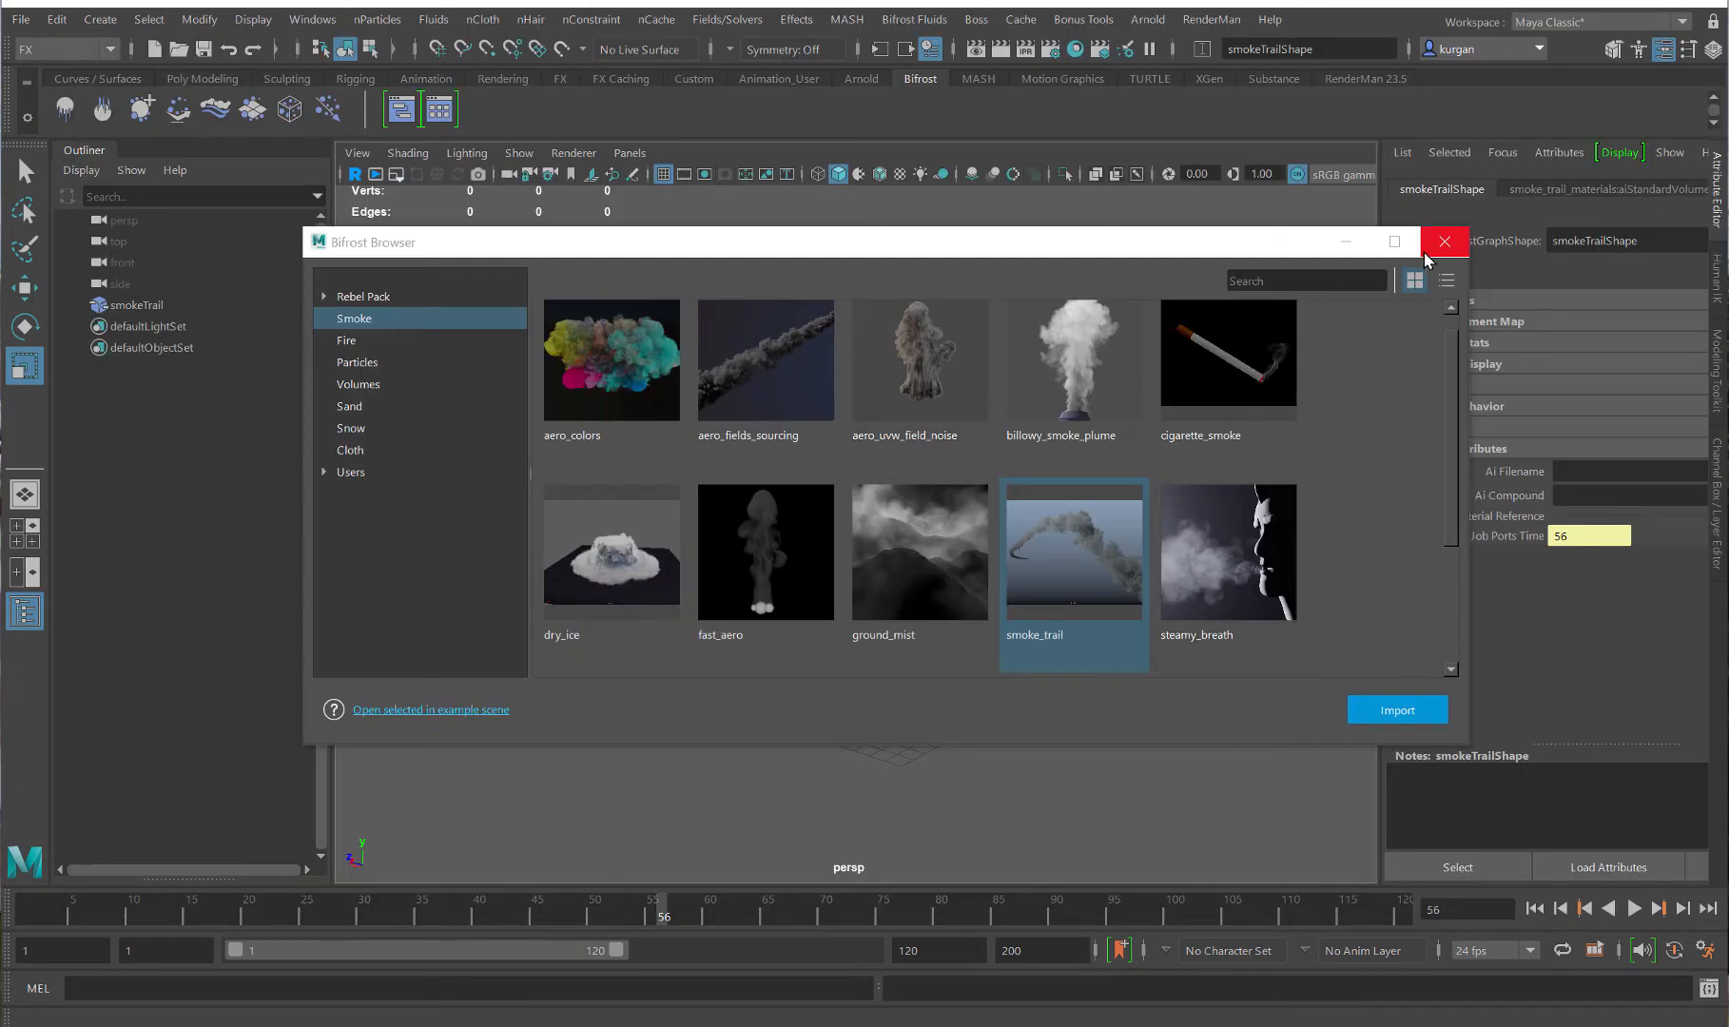
left_click(1431, 243)
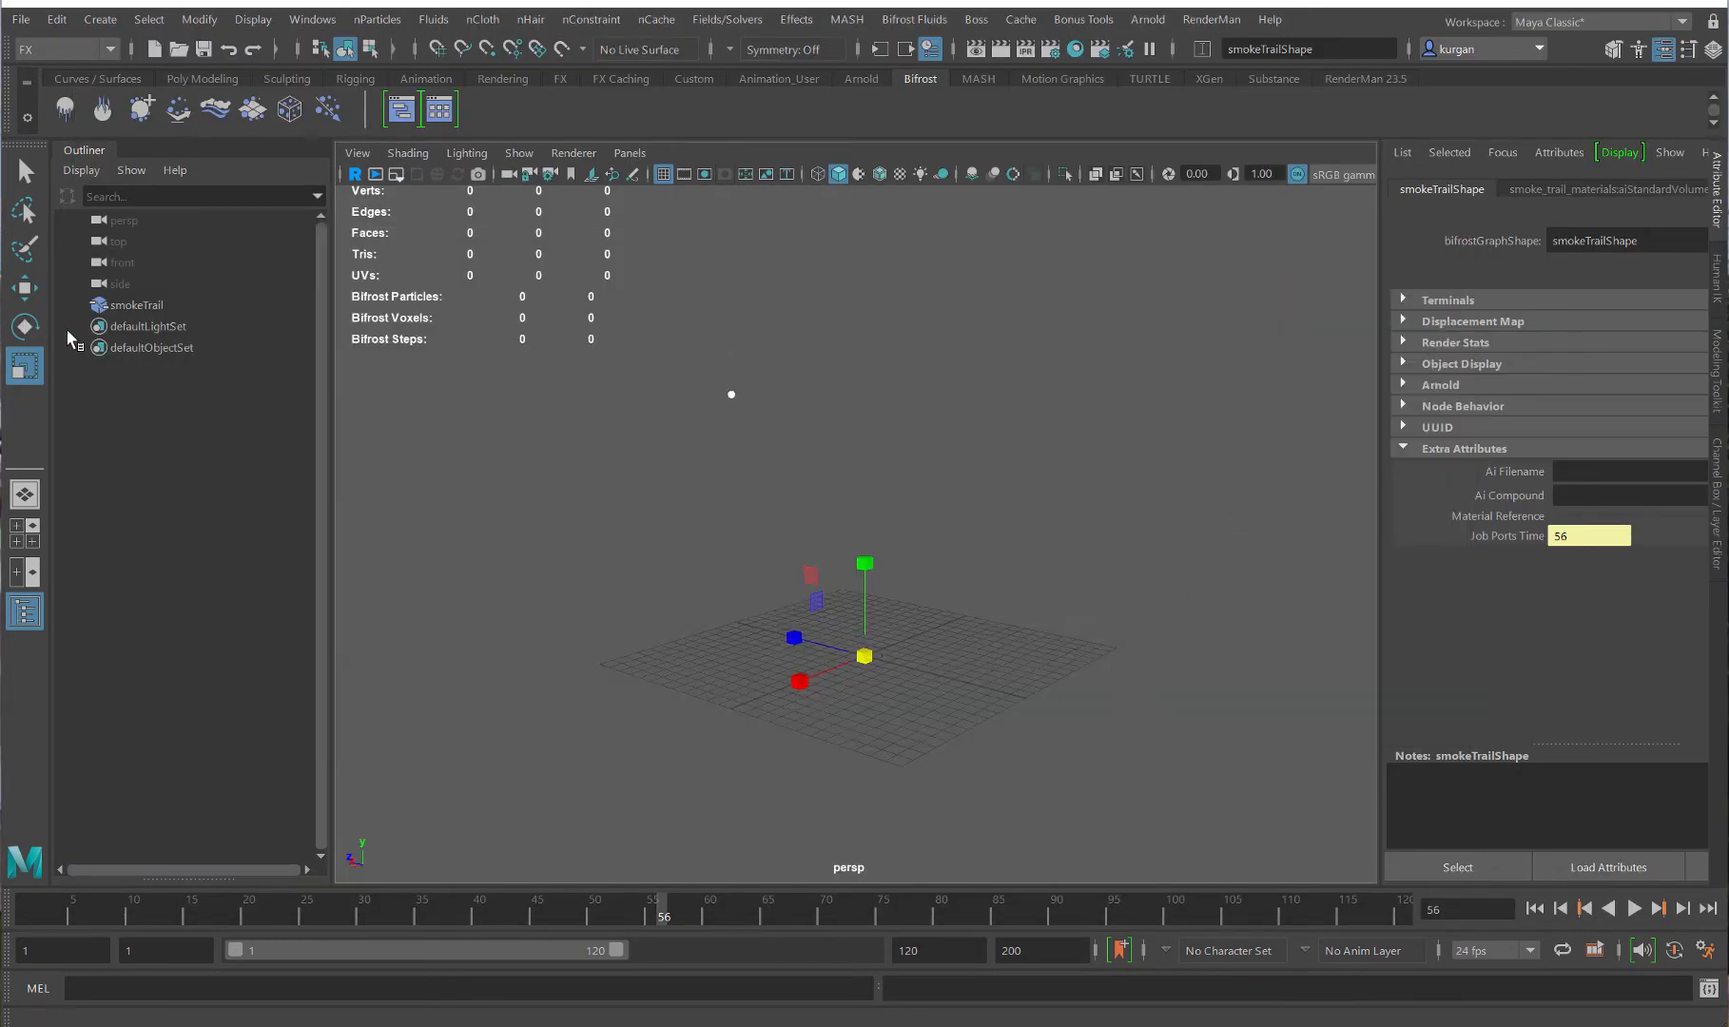
- Rewind the timeline to frame 1 and play the smokeTrail simulation for a few frames
left_click(152, 306)
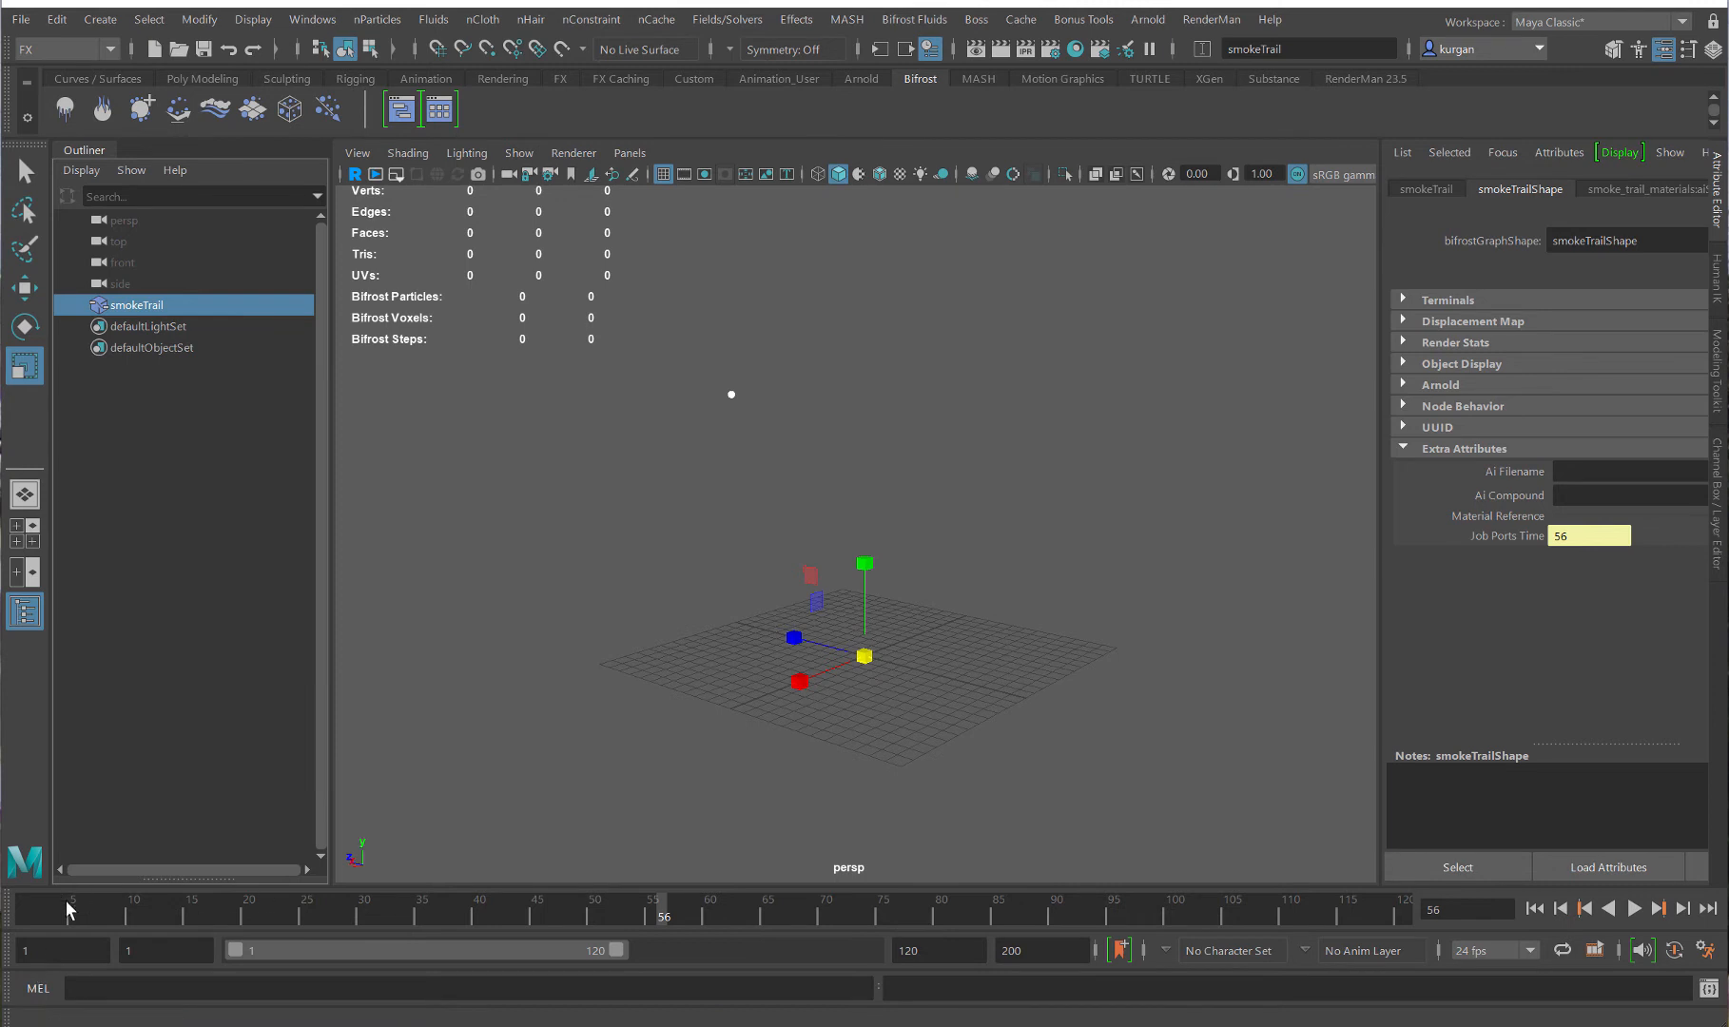
left_click(1534, 908)
scroll(1212, 619, "down", 6)
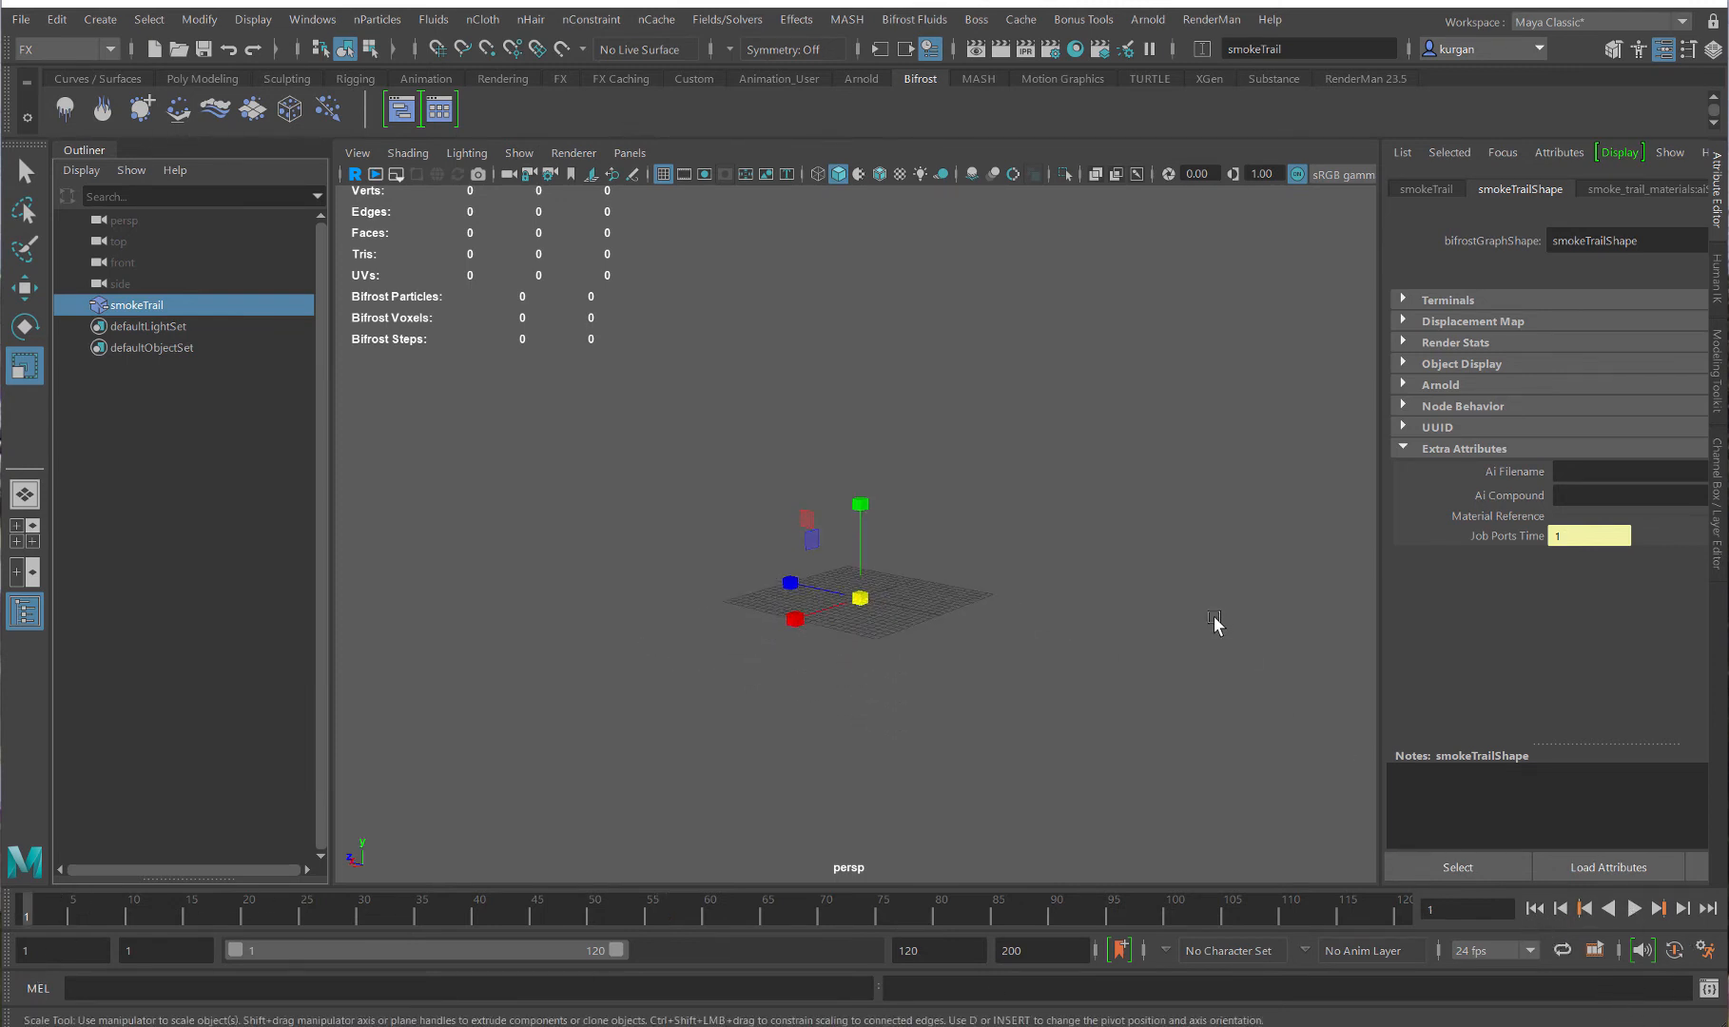
mouse_move(1194, 584)
middle_mouse_down()
mouse_move(1235, 671)
mouse_move(1235, 571)
mouse_move(1193, 581)
middle_mouse_up()
key("ctrl+z")
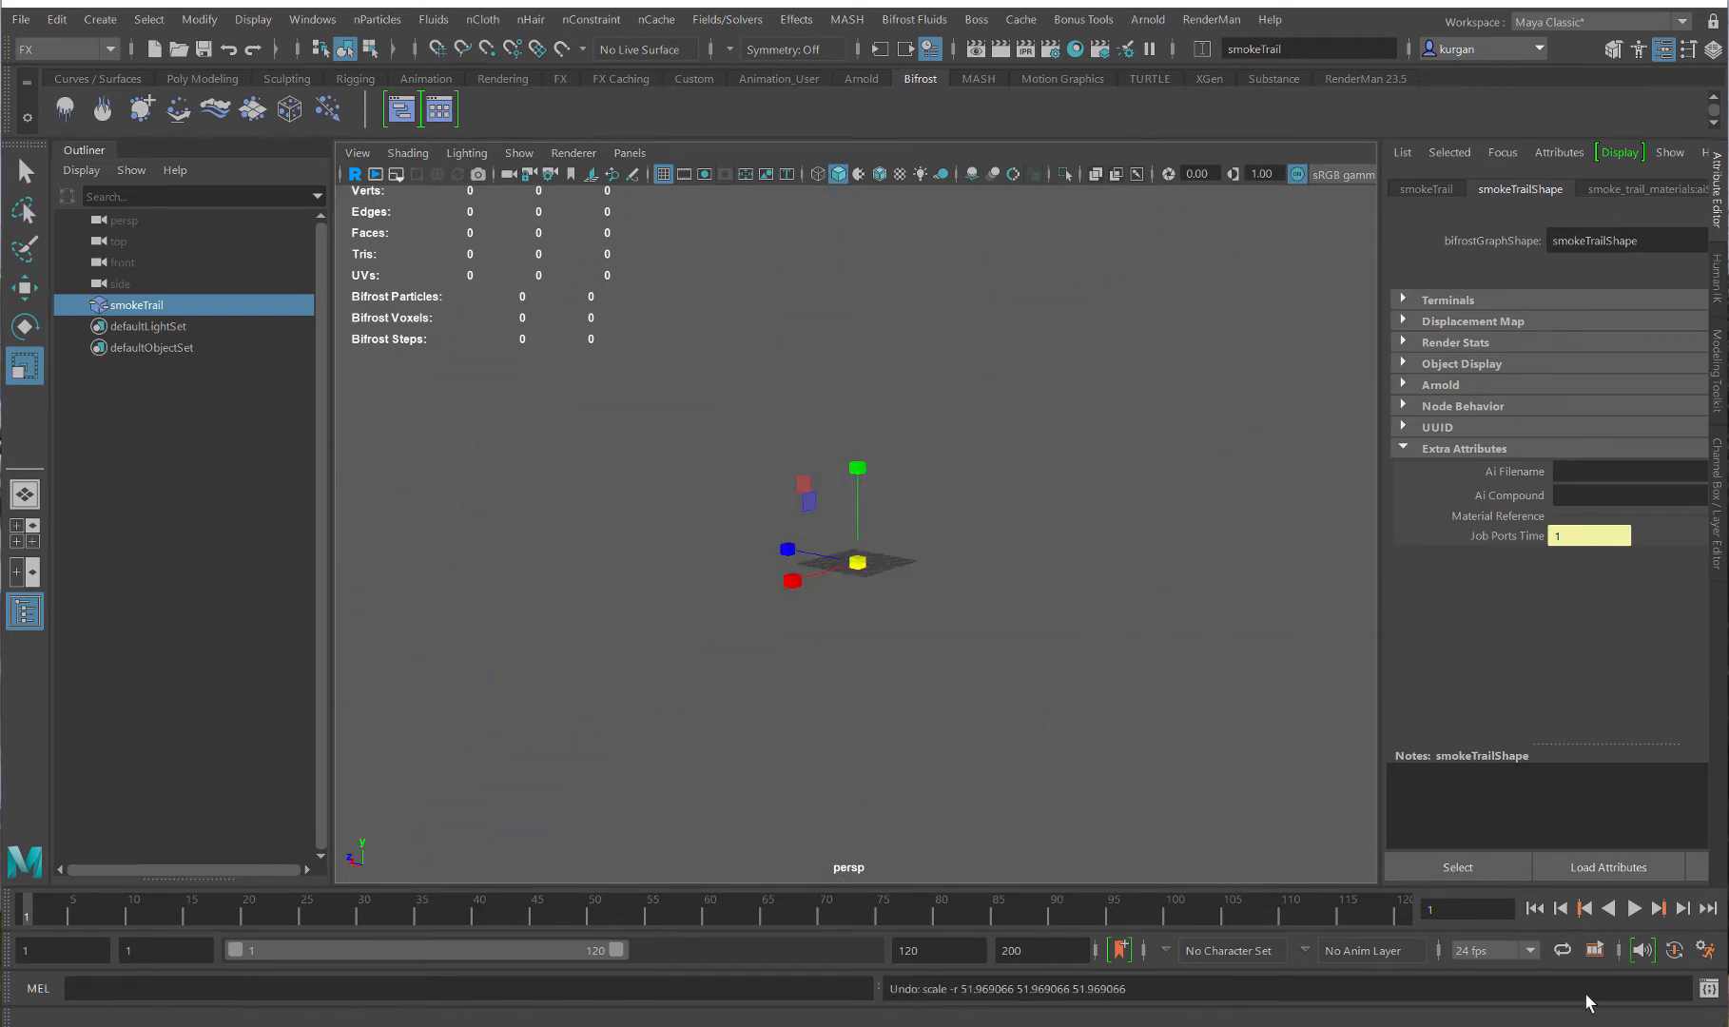
left_click(1069, 583)
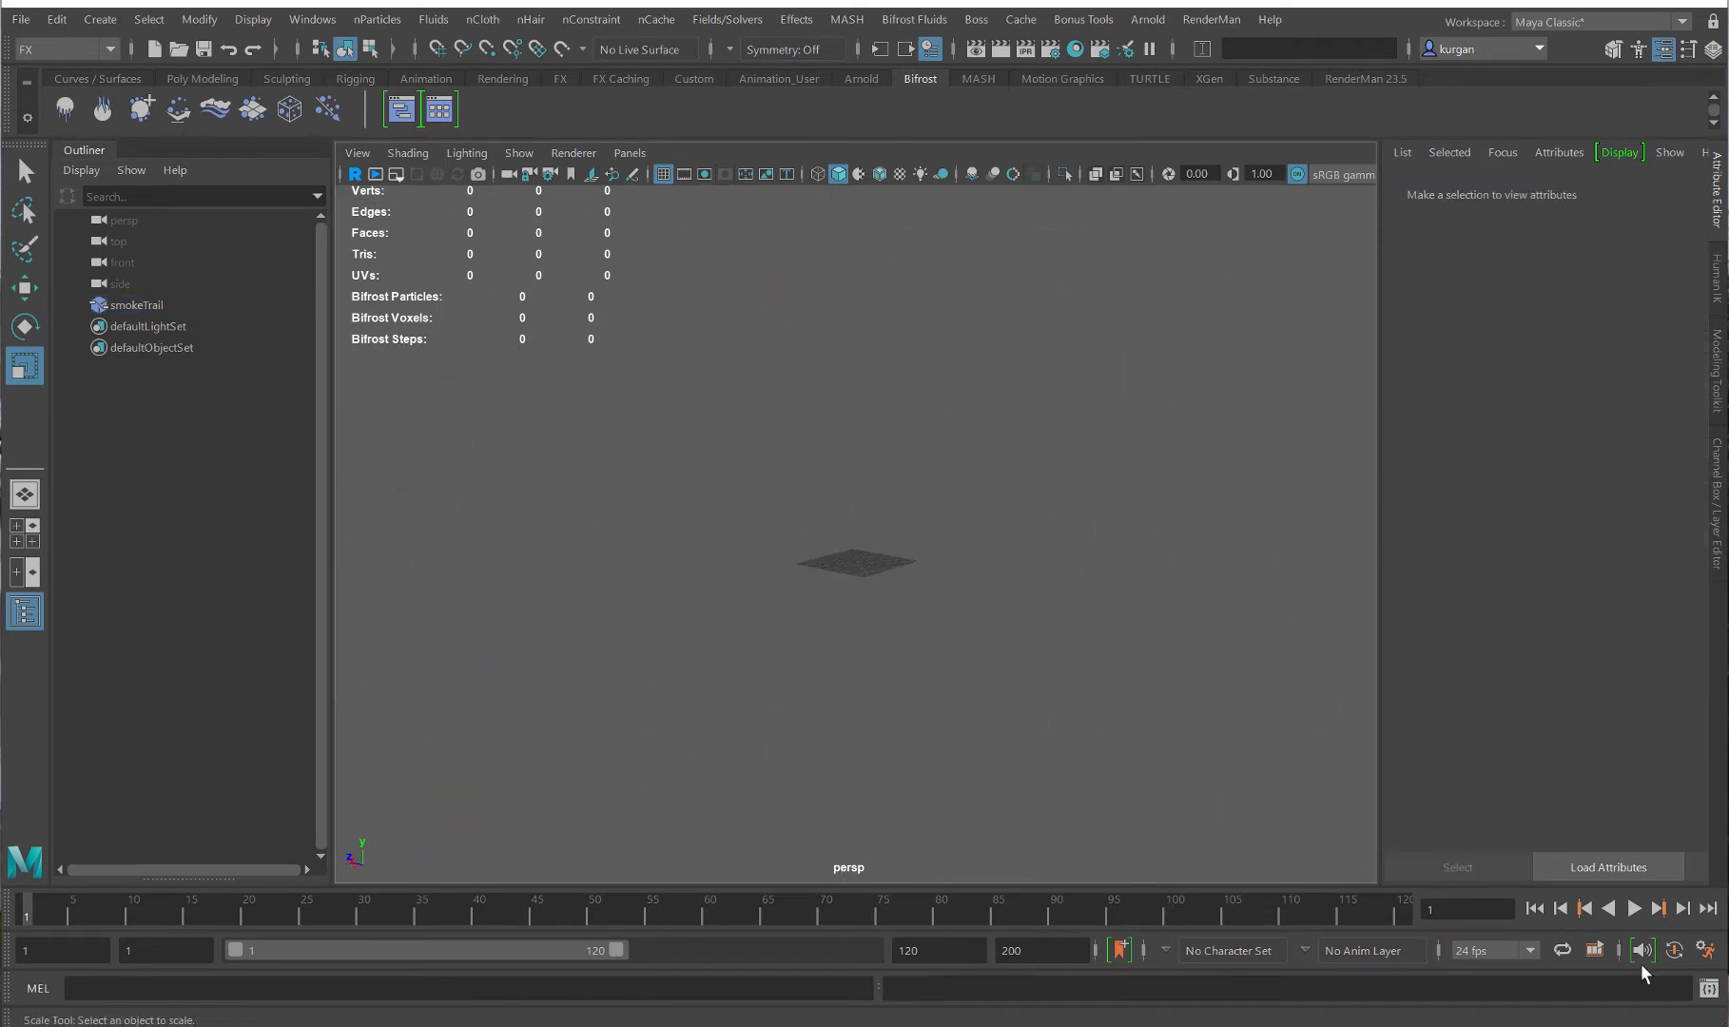
left_click(1632, 908)
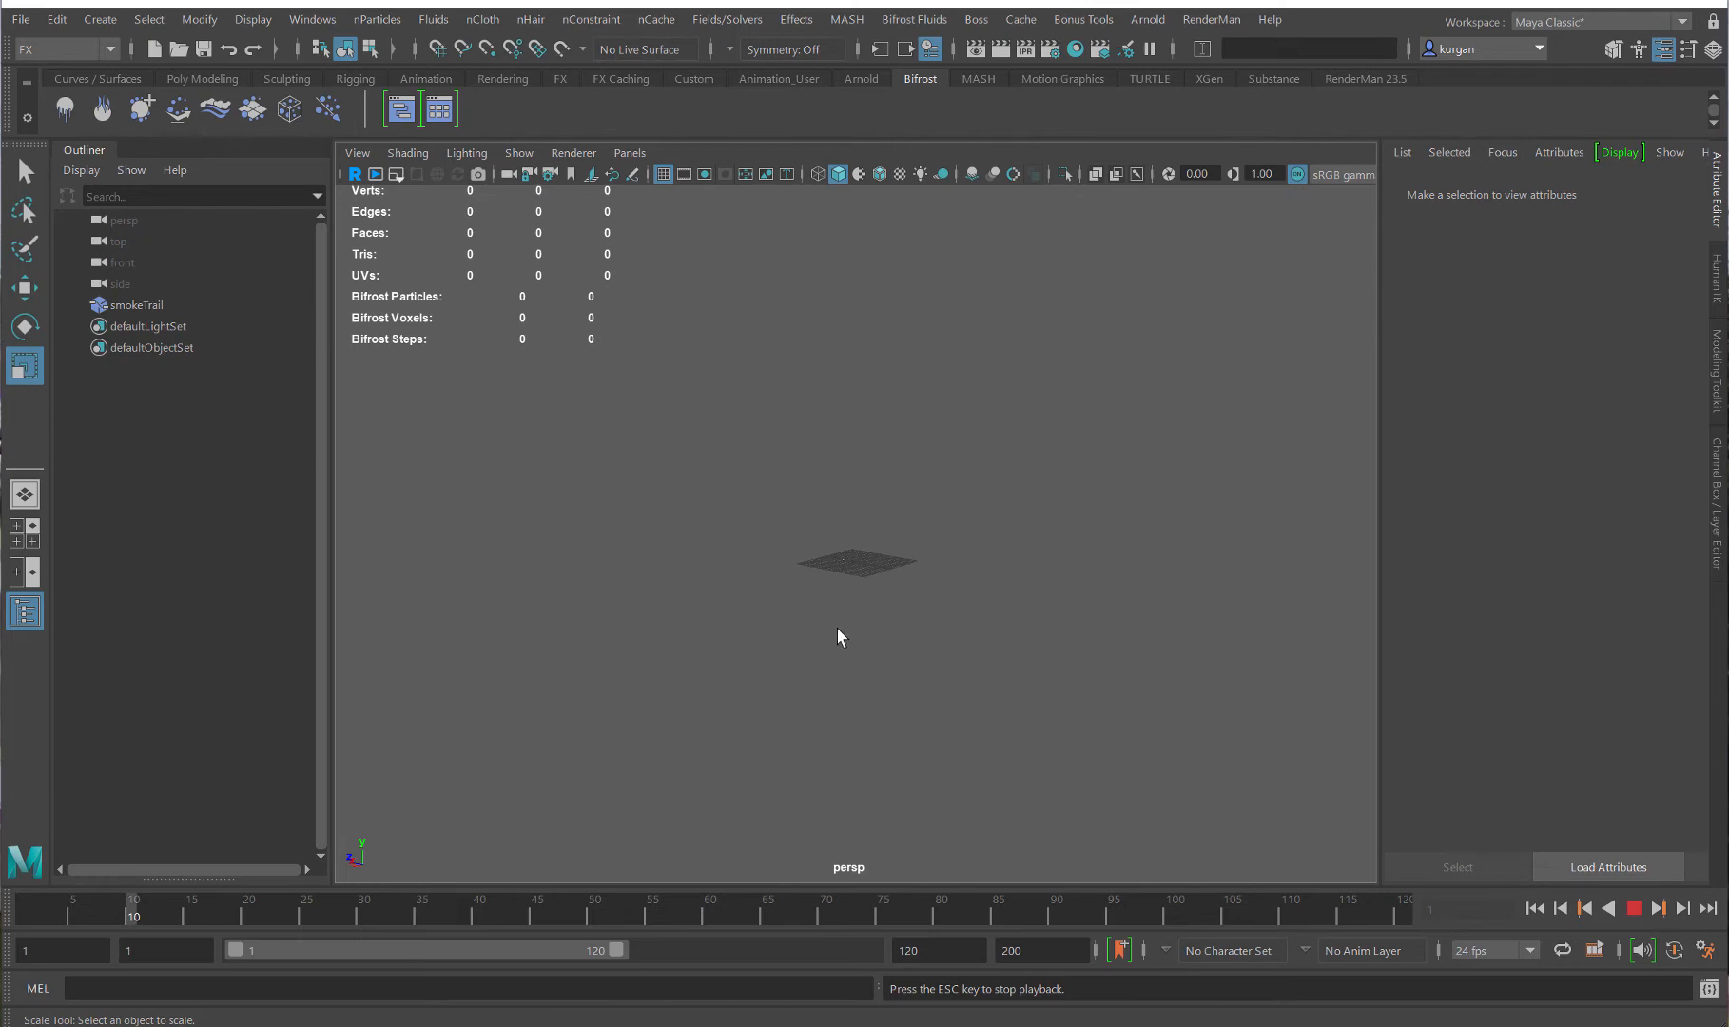
left_click(841, 586)
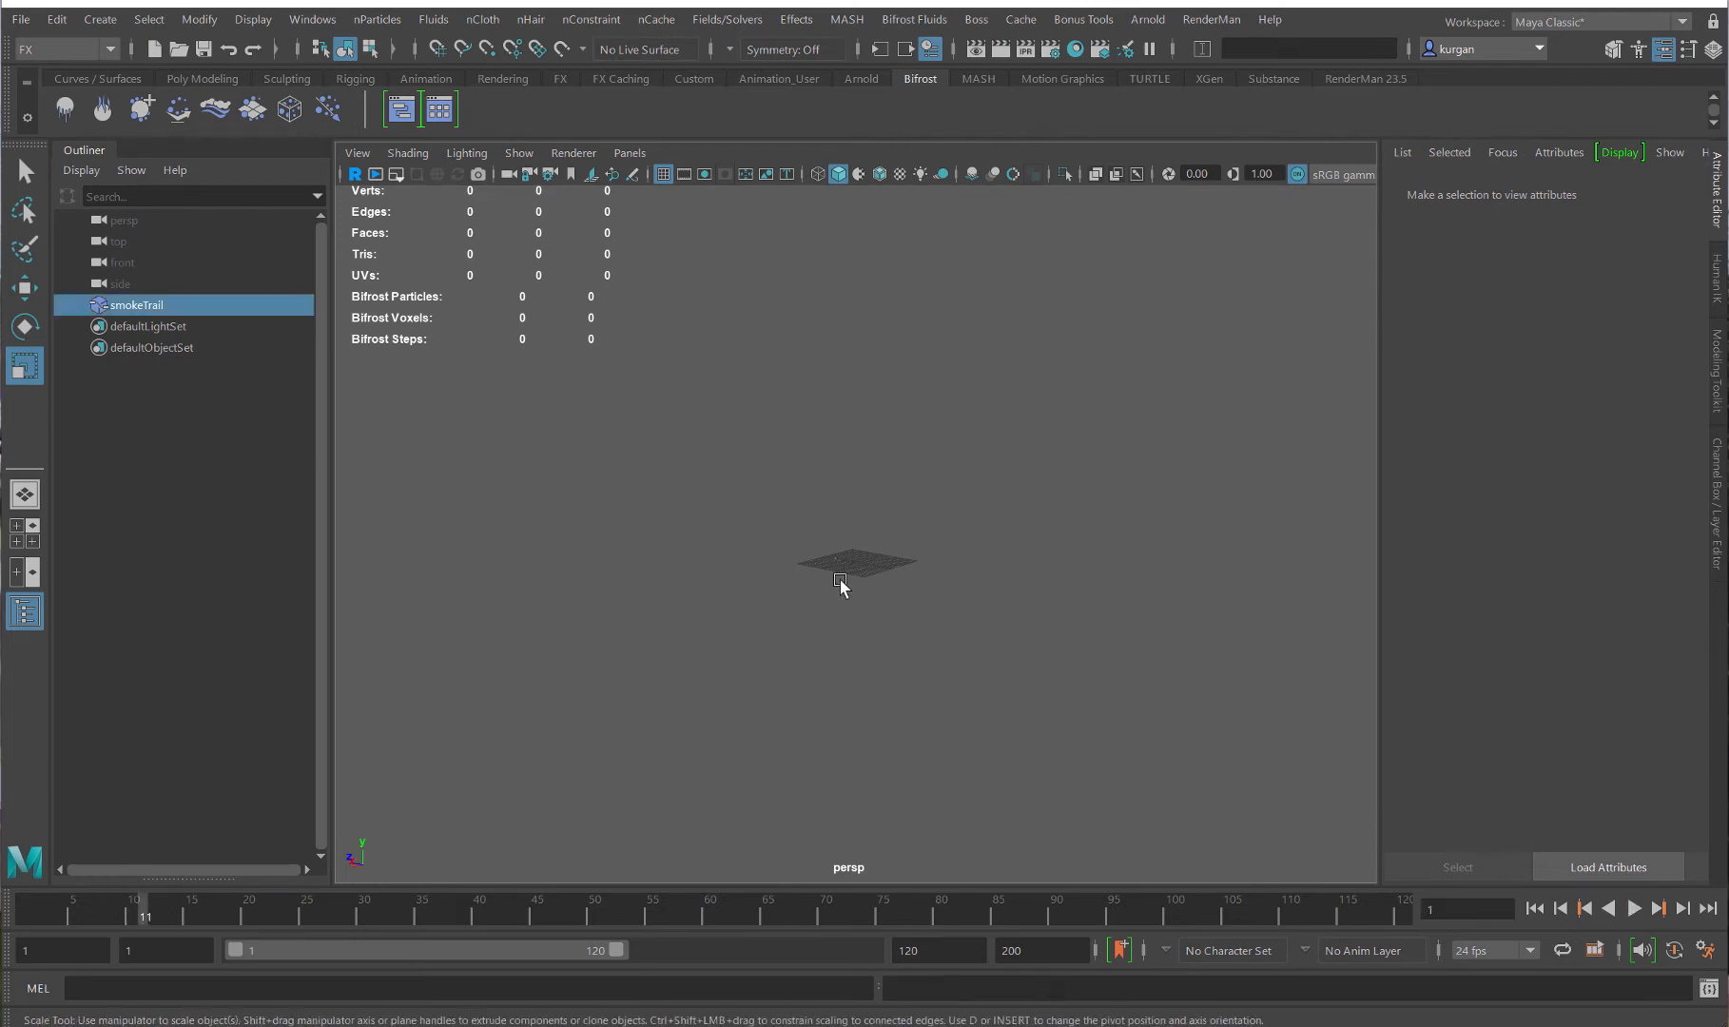
- Examine the simulated smoke trail behind the moving sphere from several angles while playing further frames
scroll(726, 620, "down", 6)
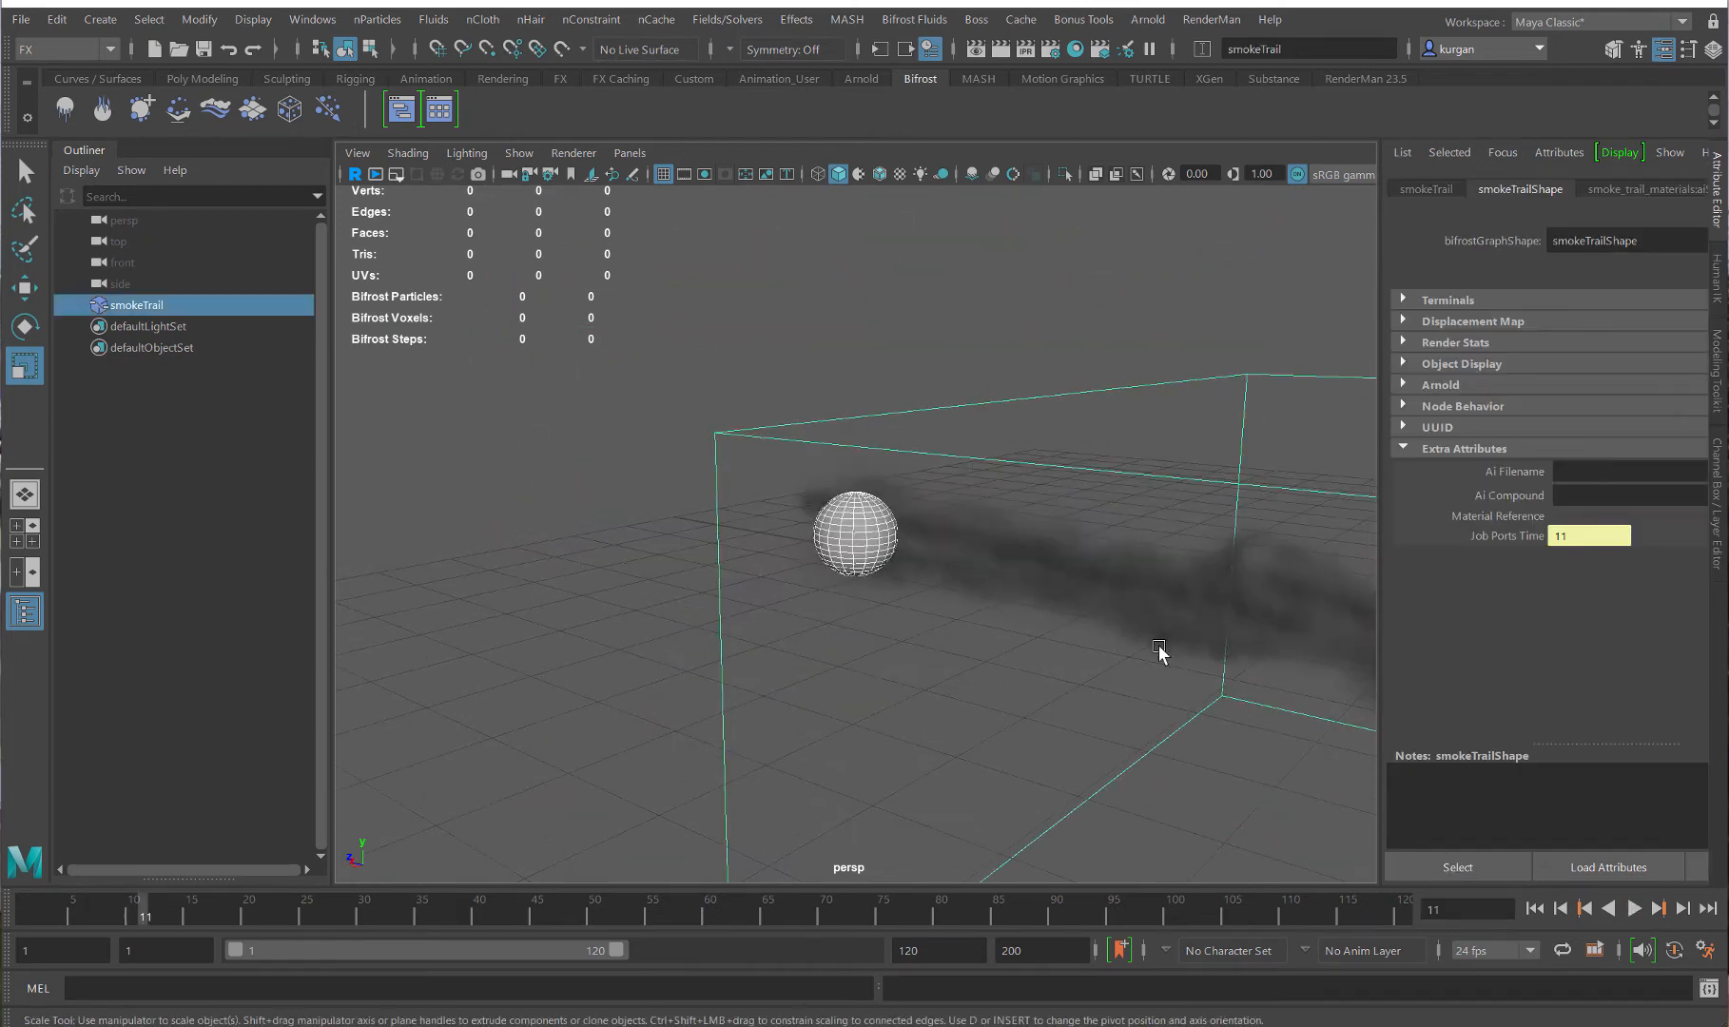
middle_click_drag(1112, 633, 938, 594, "alt")
scroll(671, 612, "down", 4)
scroll(672, 611, "down", 1)
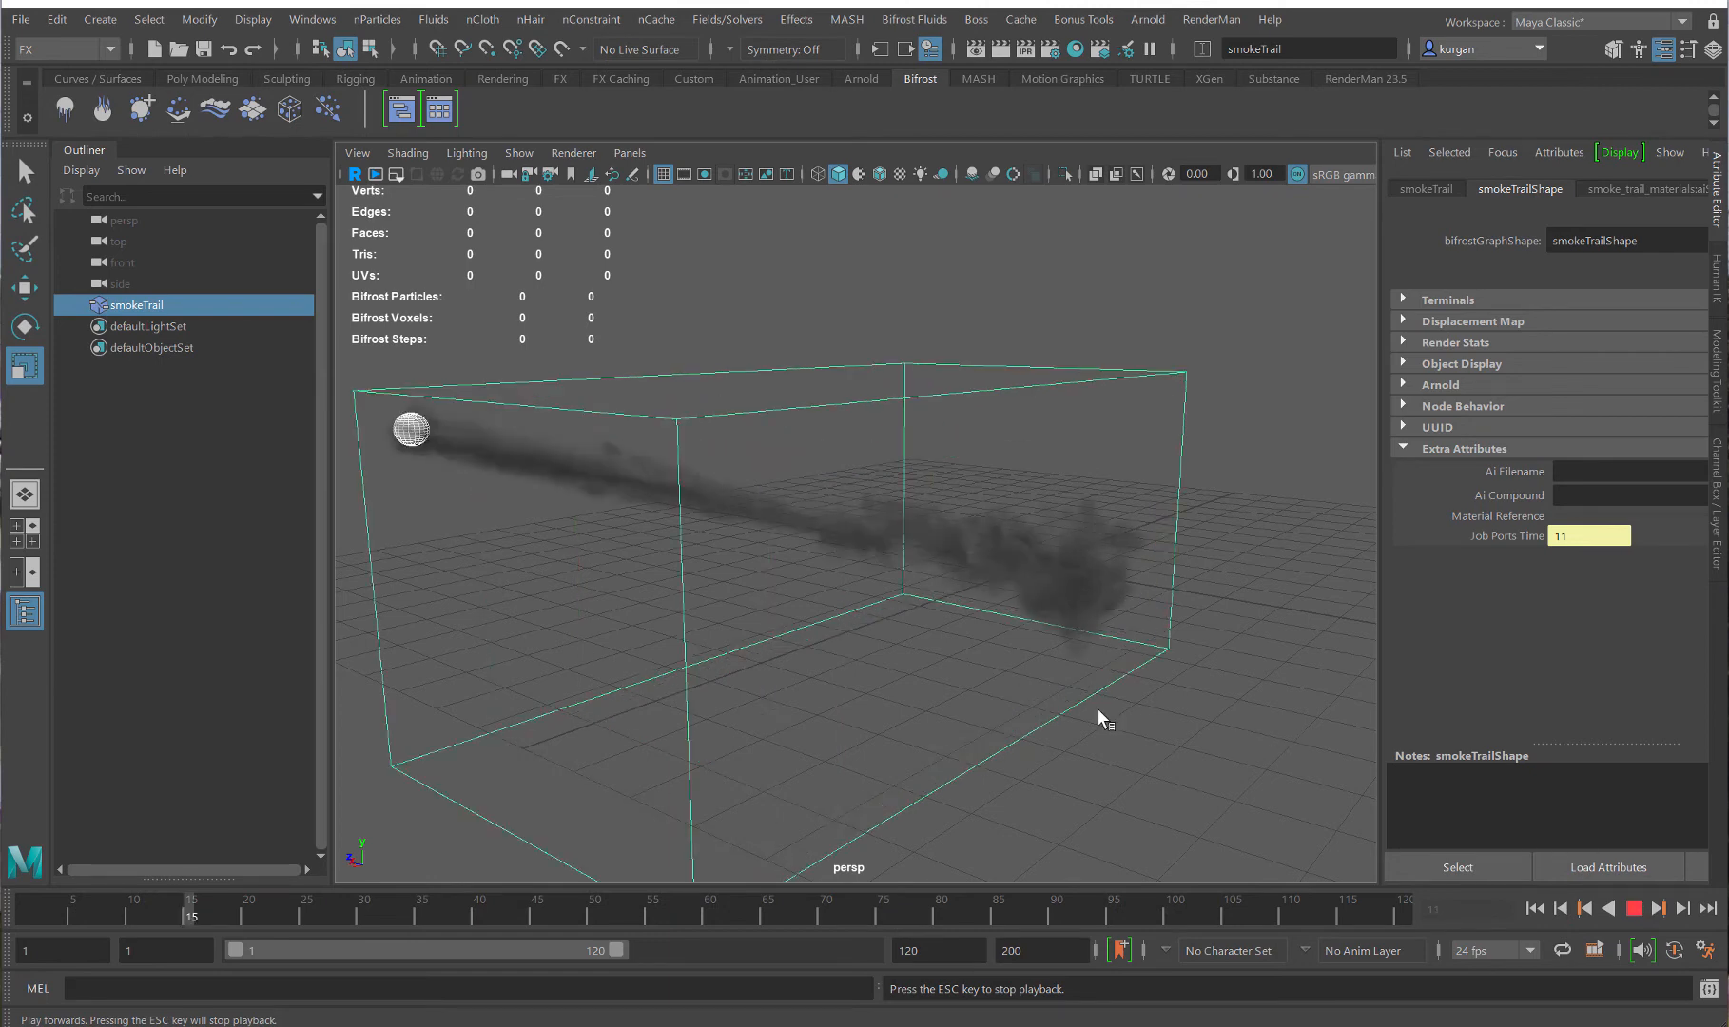
key("Escape")
left_click_drag(1097, 709, 1243, 696, "alt")
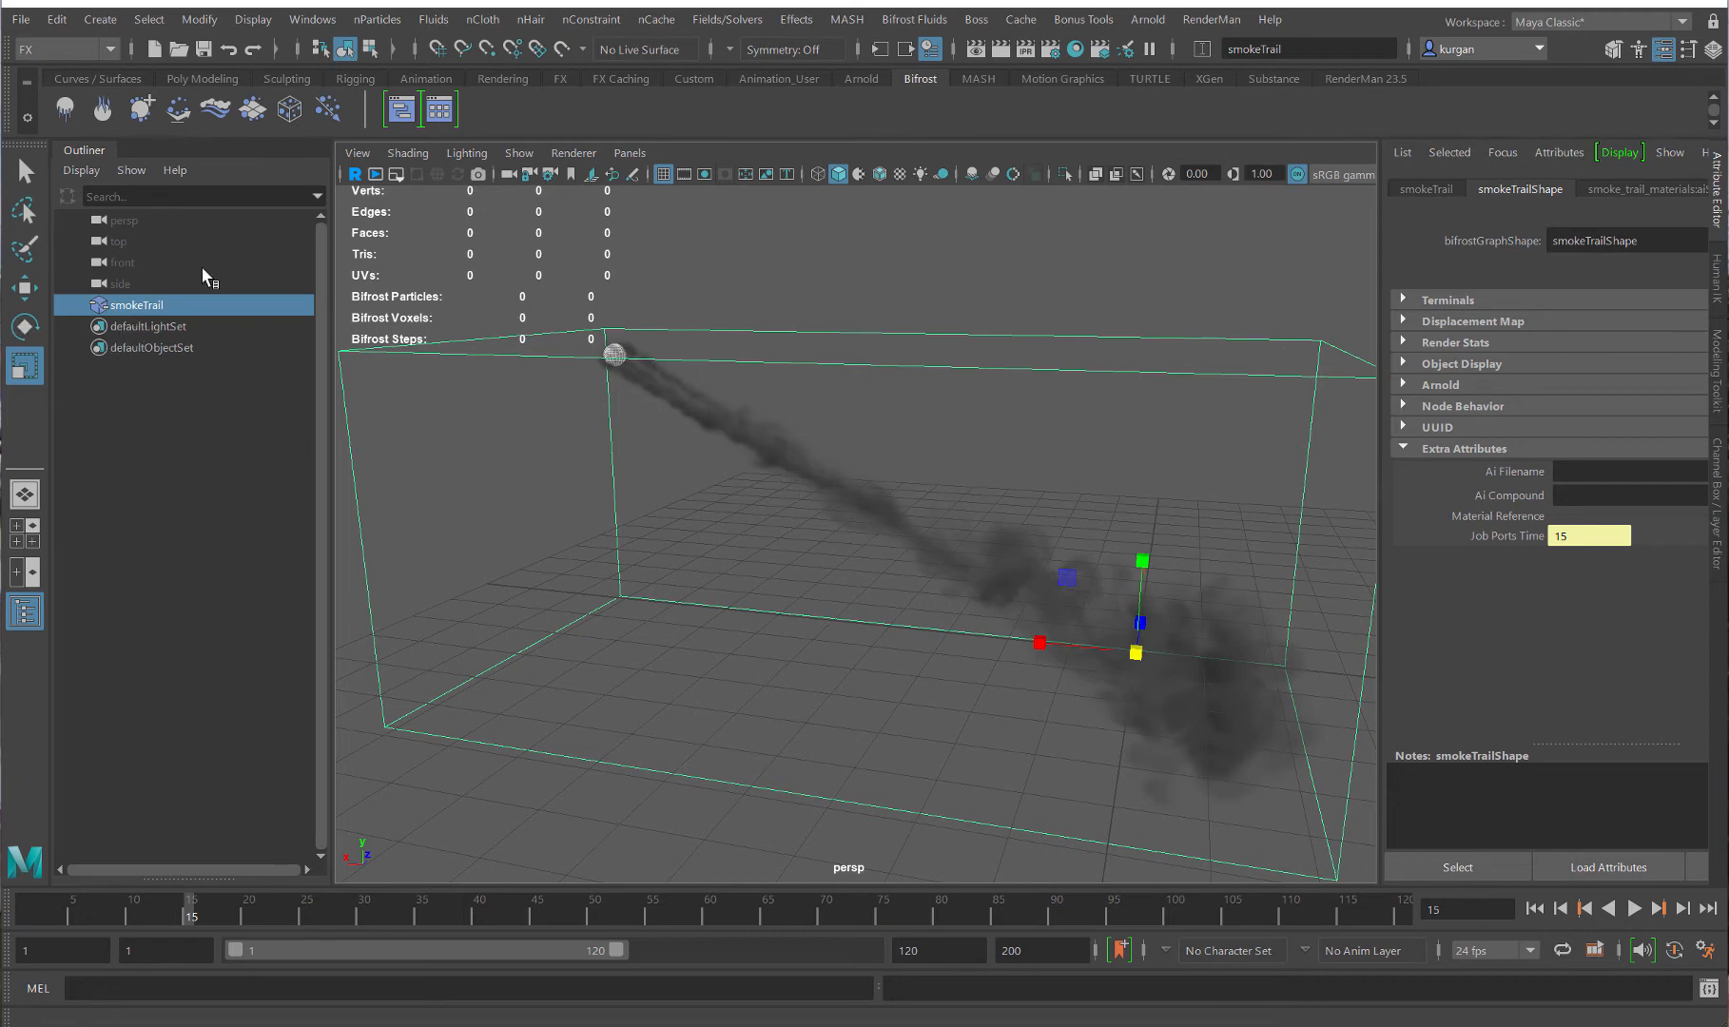
- Delete the smokeTrail object and create a new empty graph in the Bifrost Graph Editor
key("Delete")
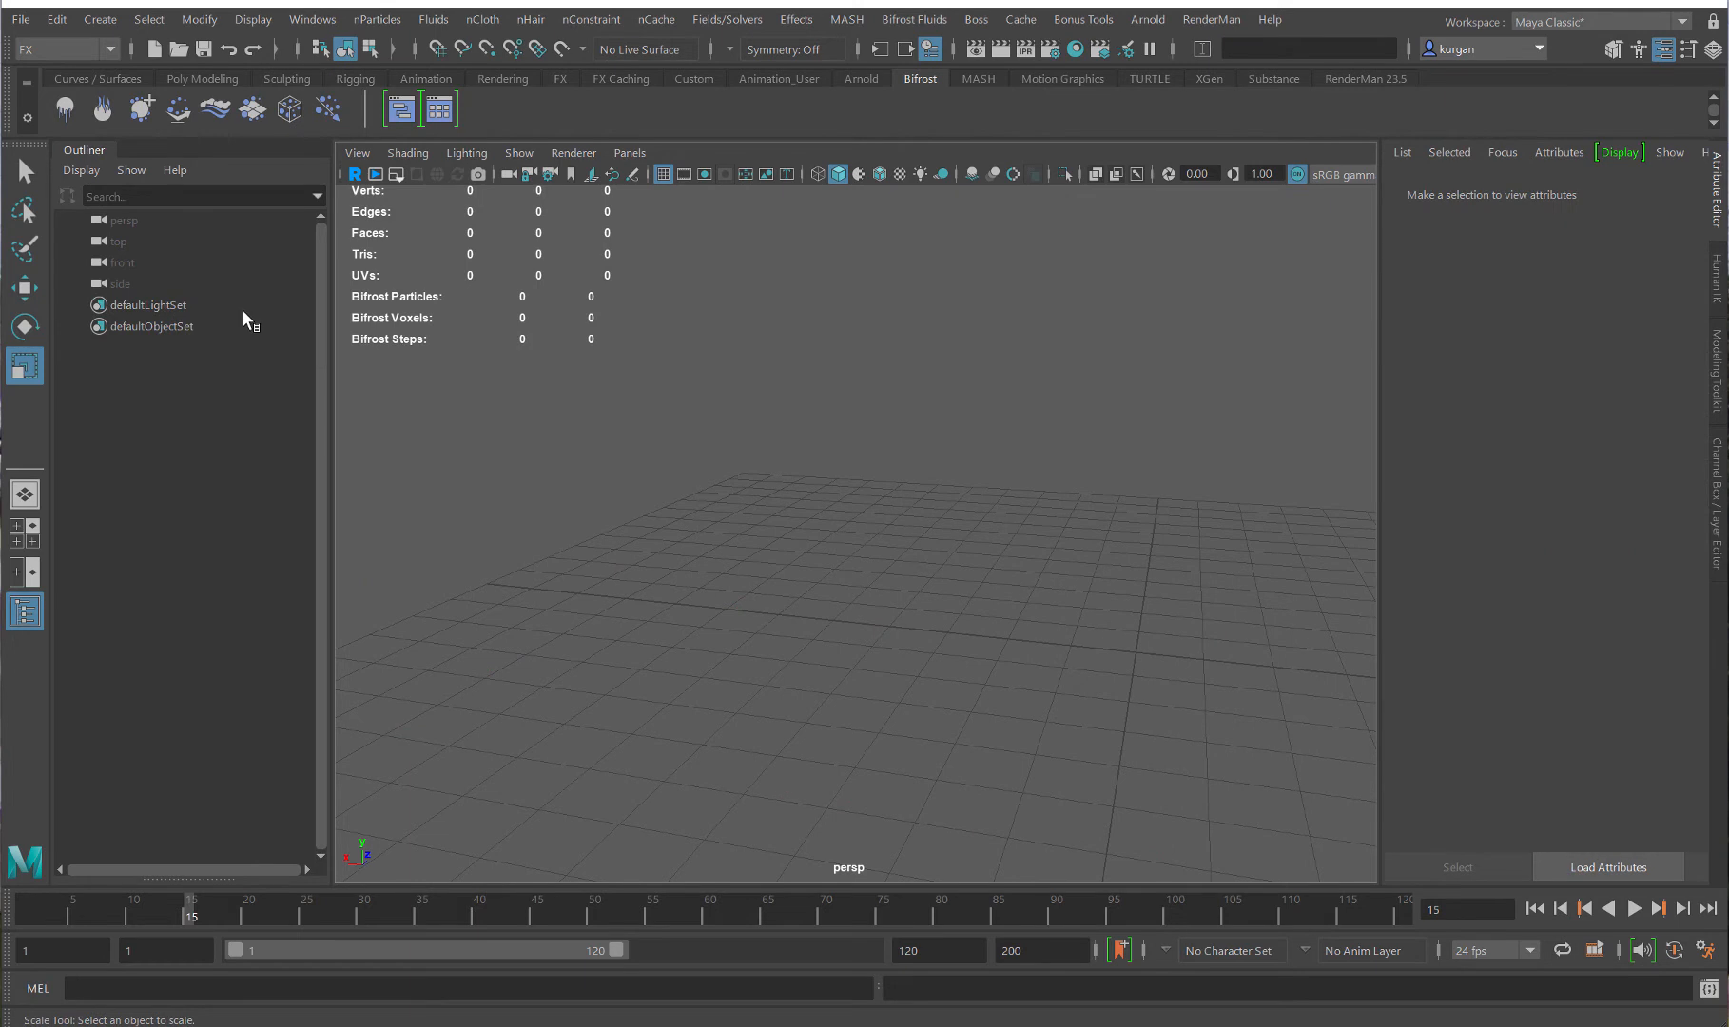
left_click(400, 110)
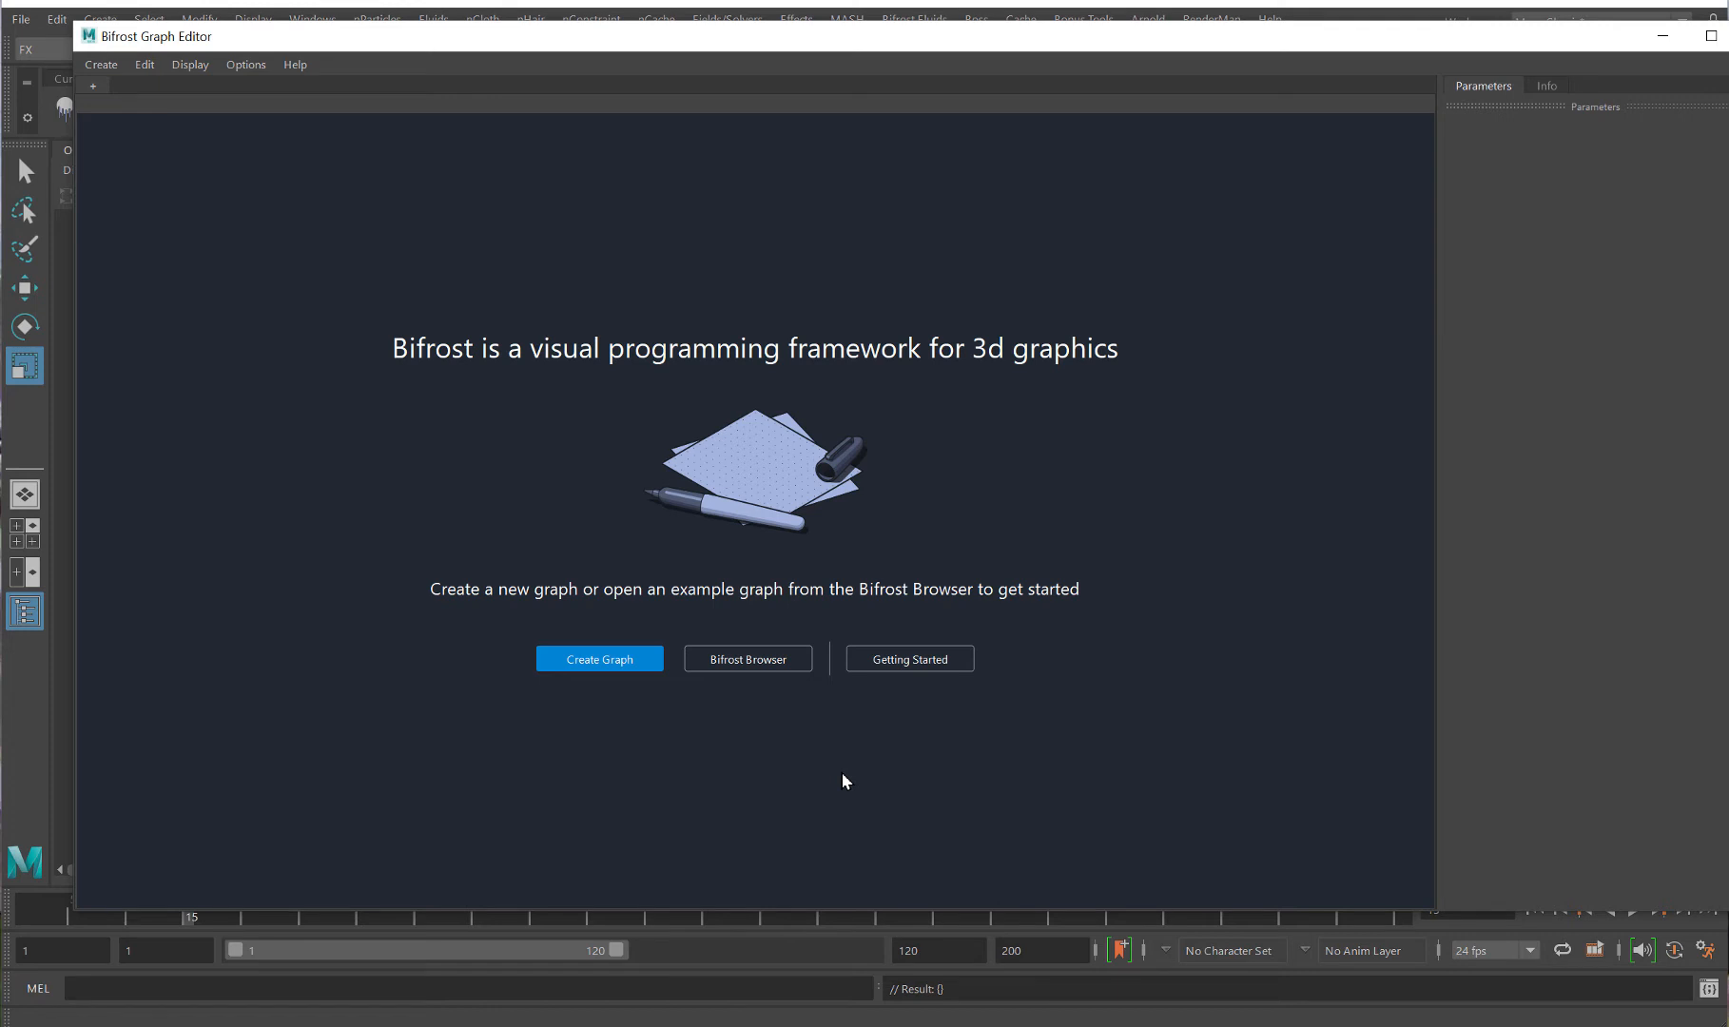
left_click(614, 662)
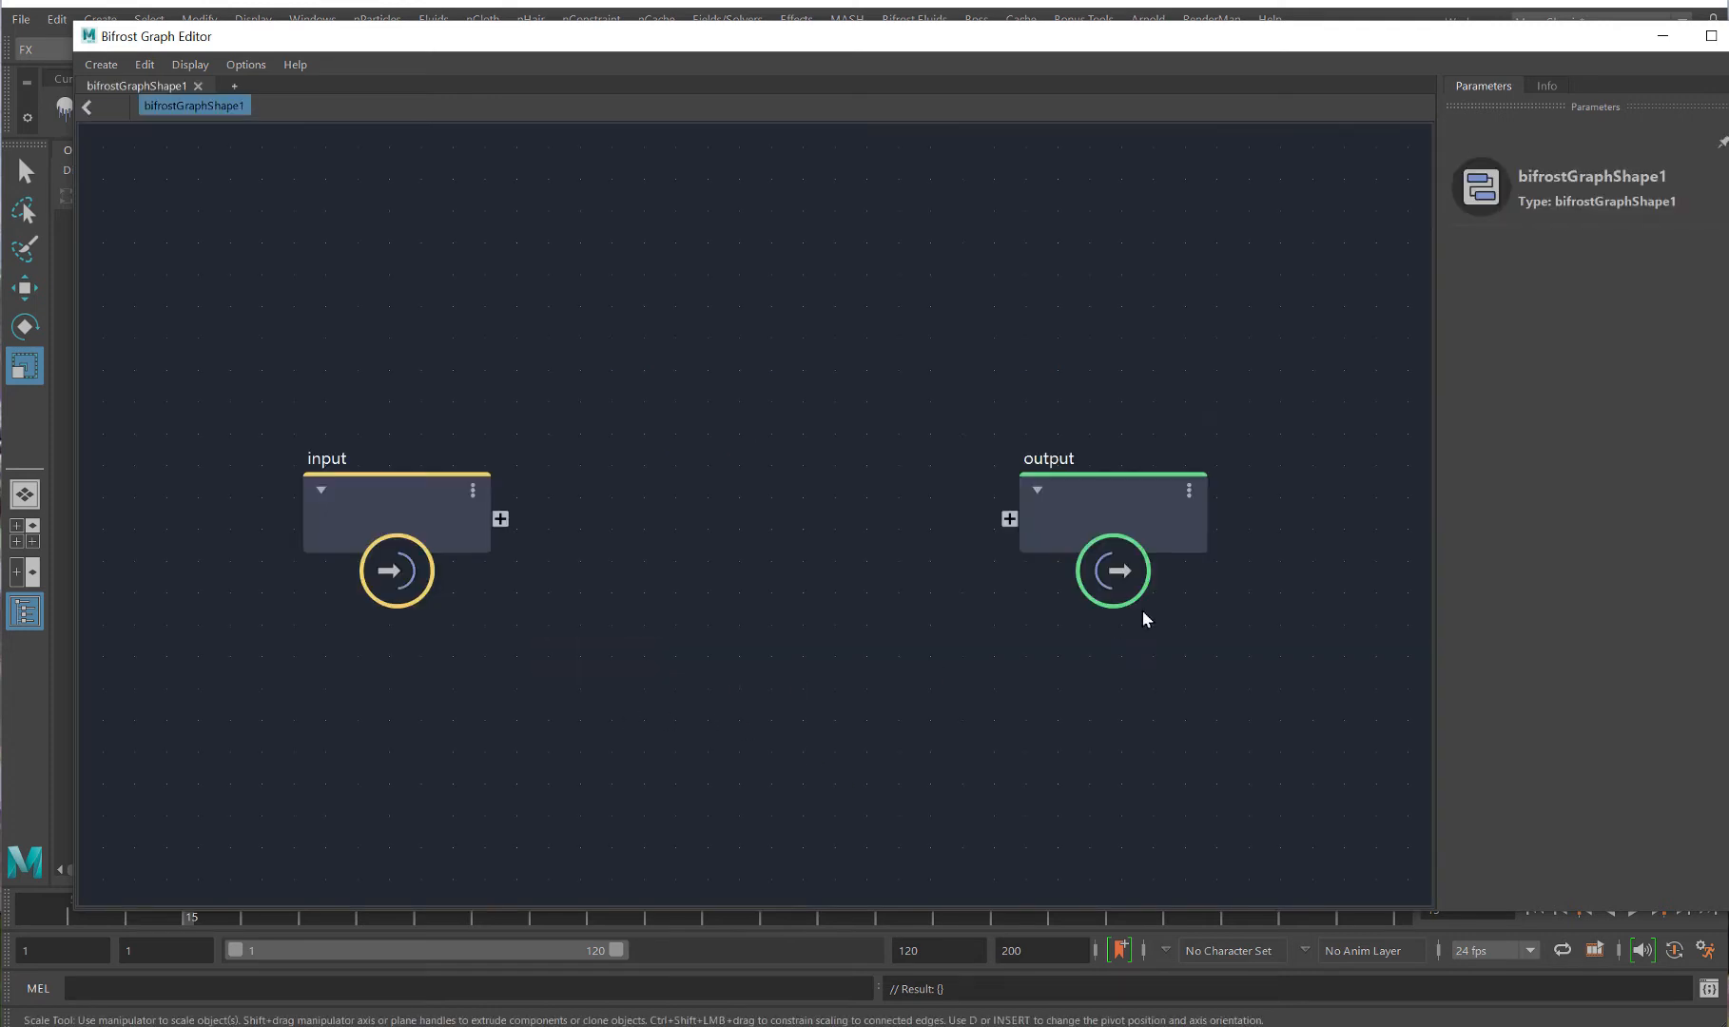
left_click_drag(370, 513, 348, 480)
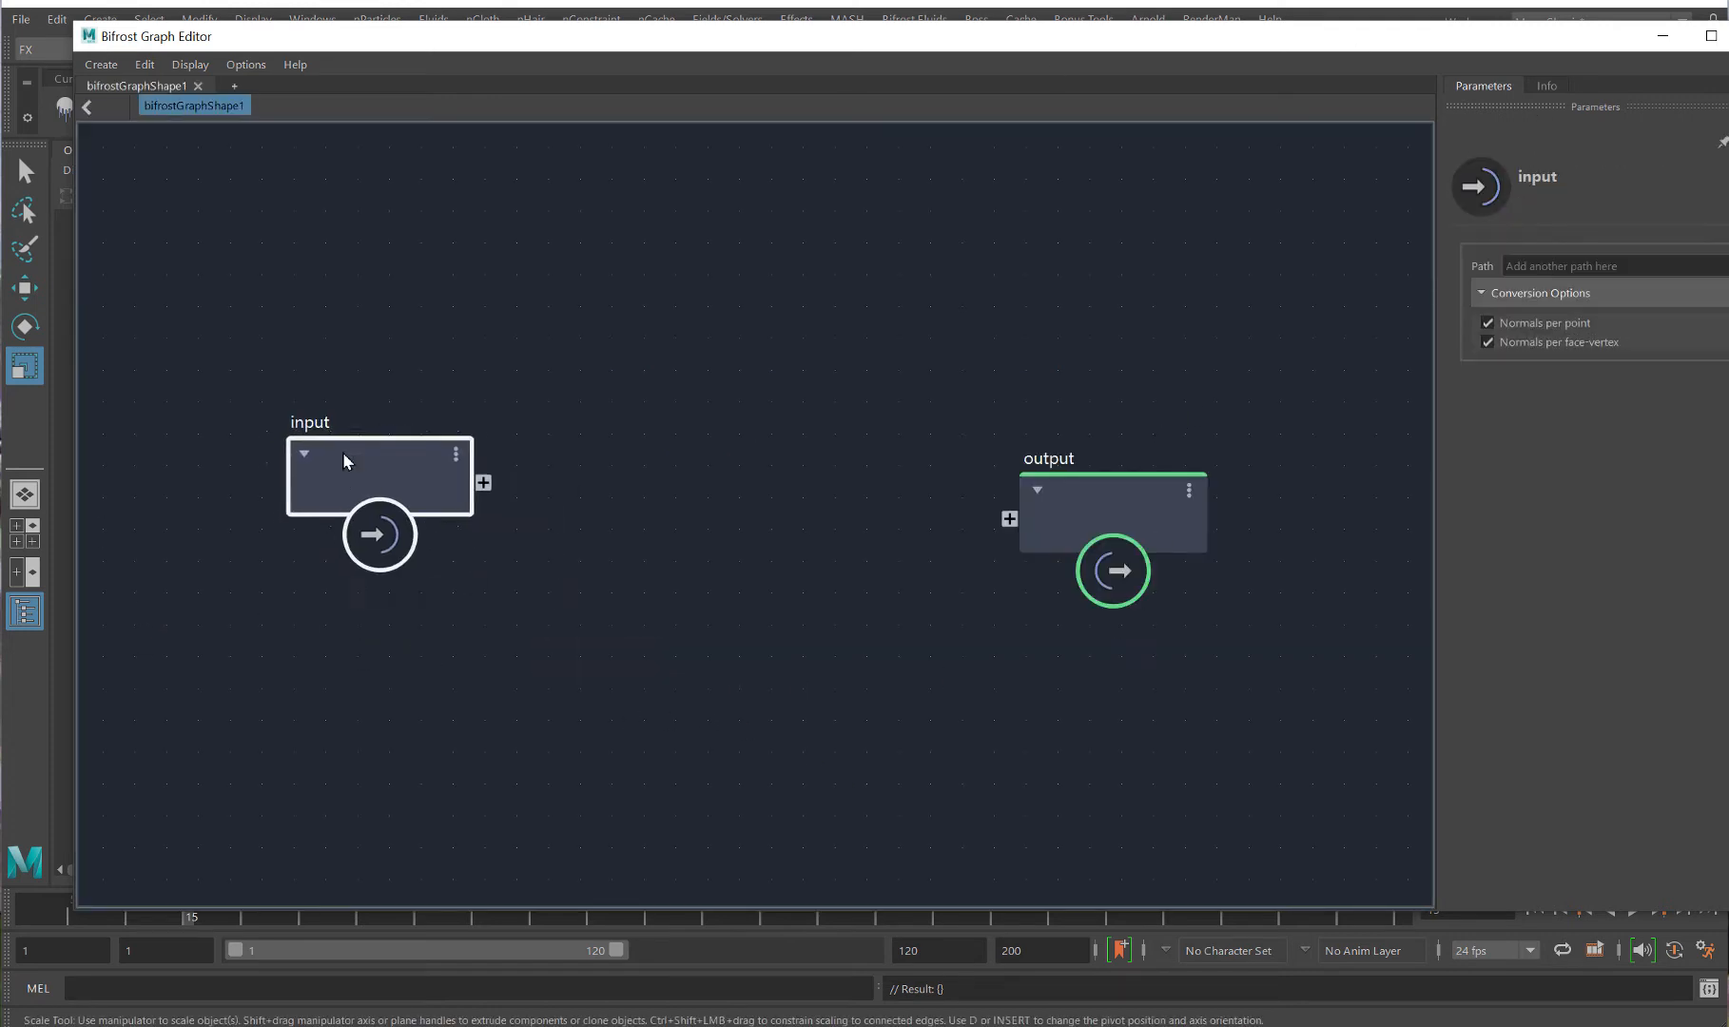
- Create a polygon cube in the scene and add its shape to the Bifrost graph as an input node
double_click(309, 38)
left_click(142, 309)
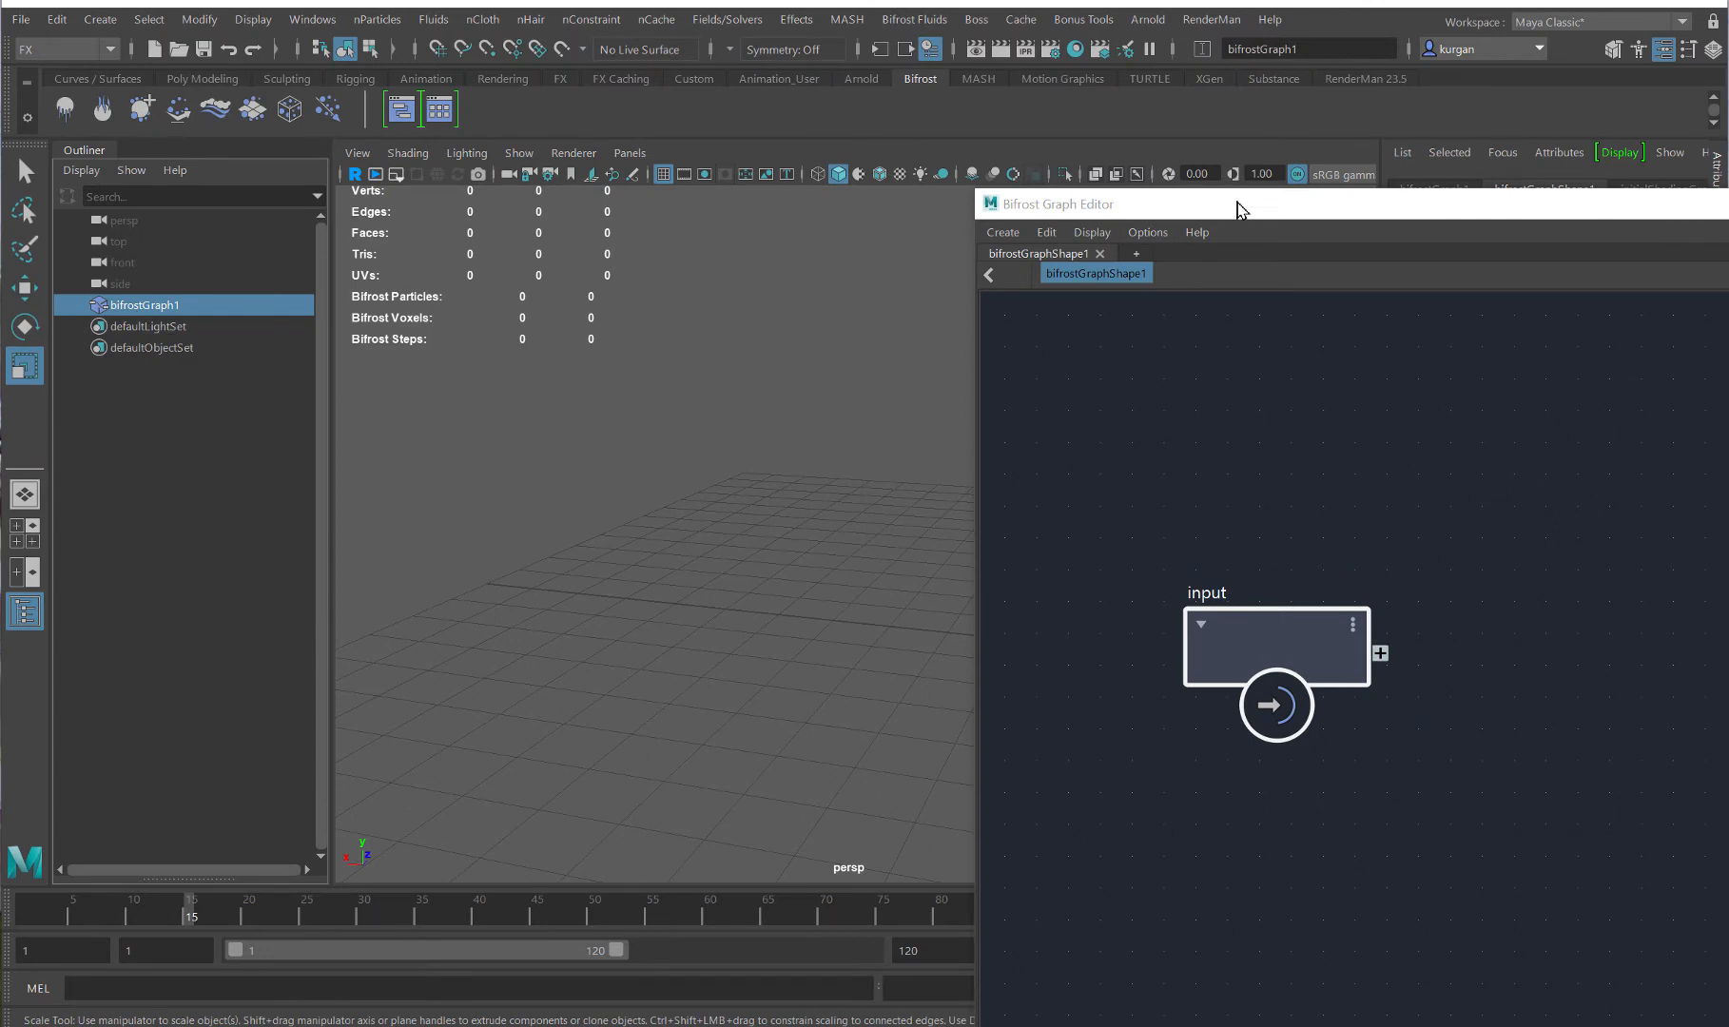
left_click_drag(1238, 209, 563, 160)
left_click(1233, 551)
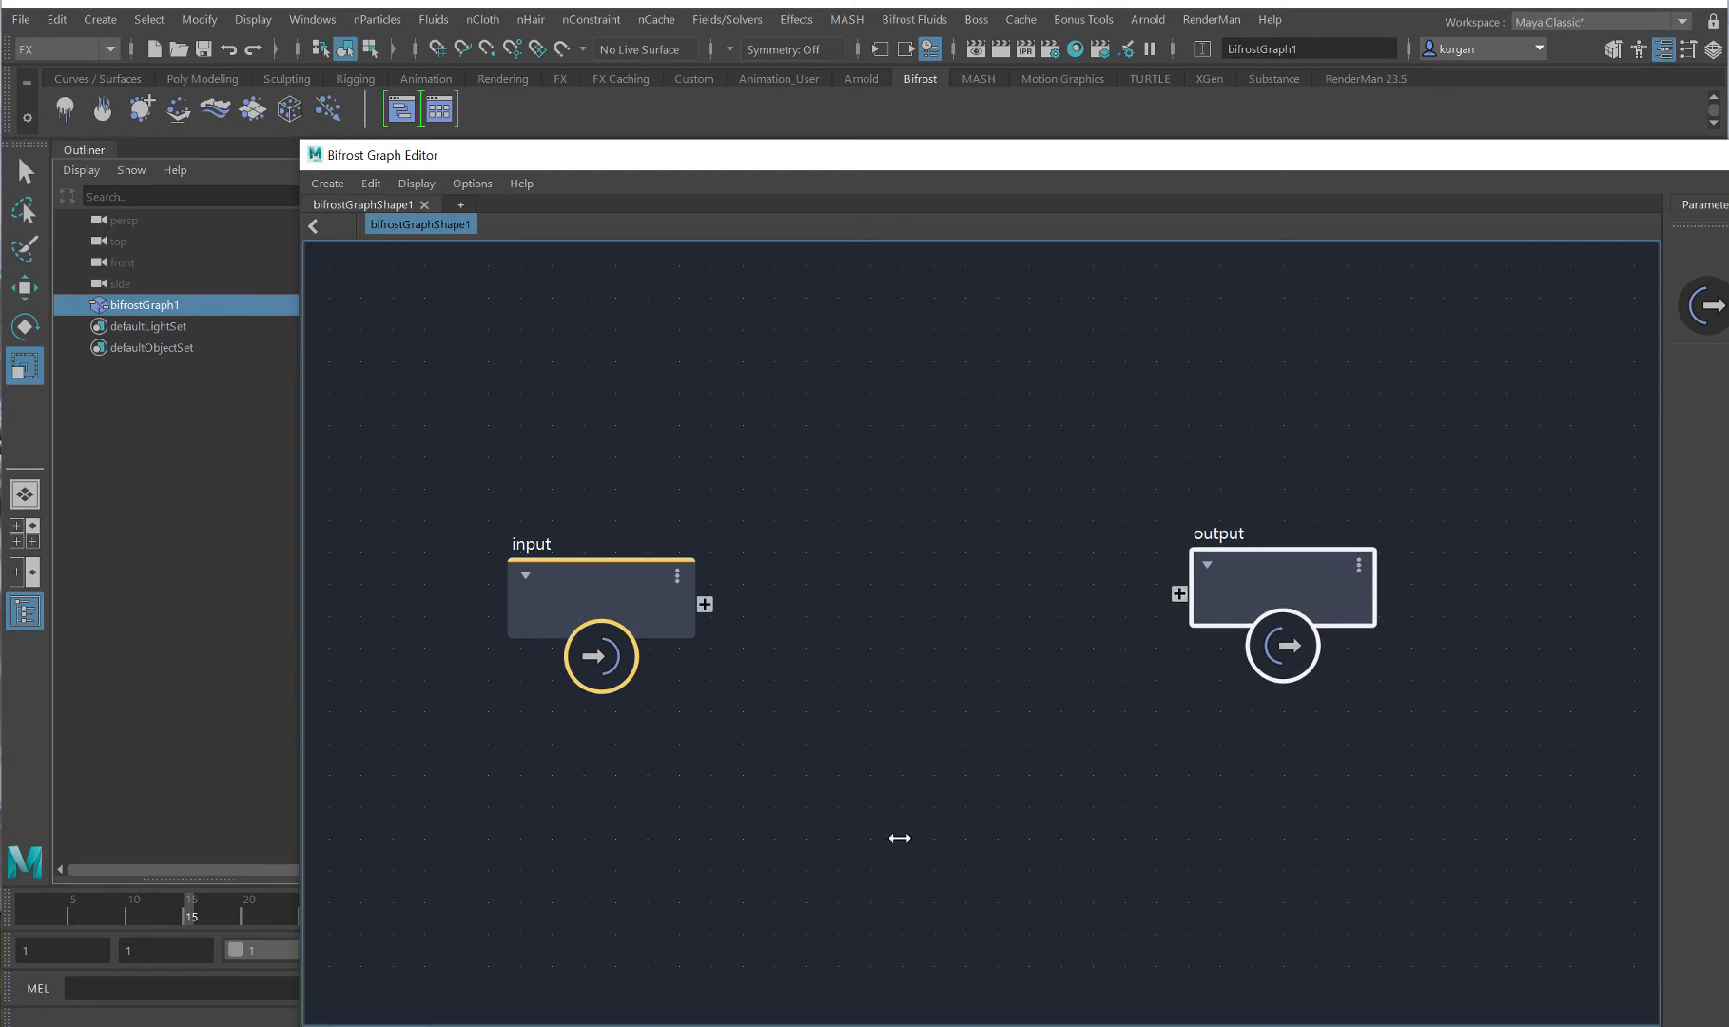
left_click_drag(715, 162, 1114, 425)
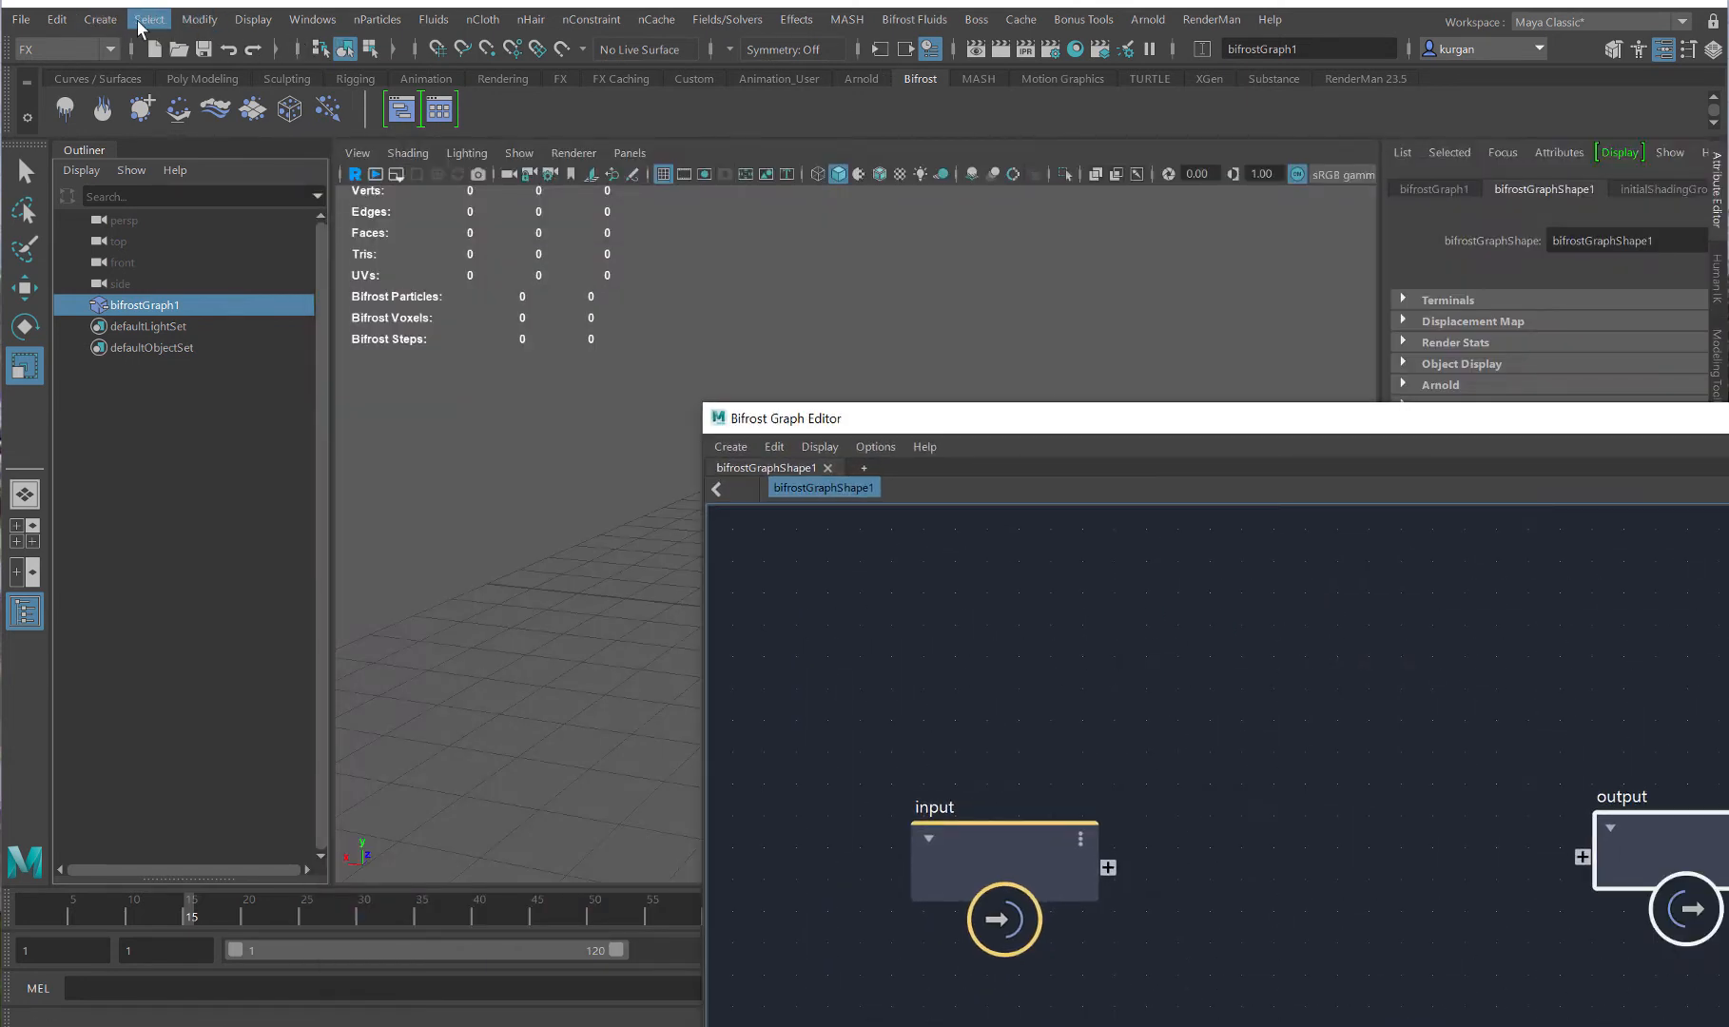
left_click(85, 22)
mouse_move(152, 96)
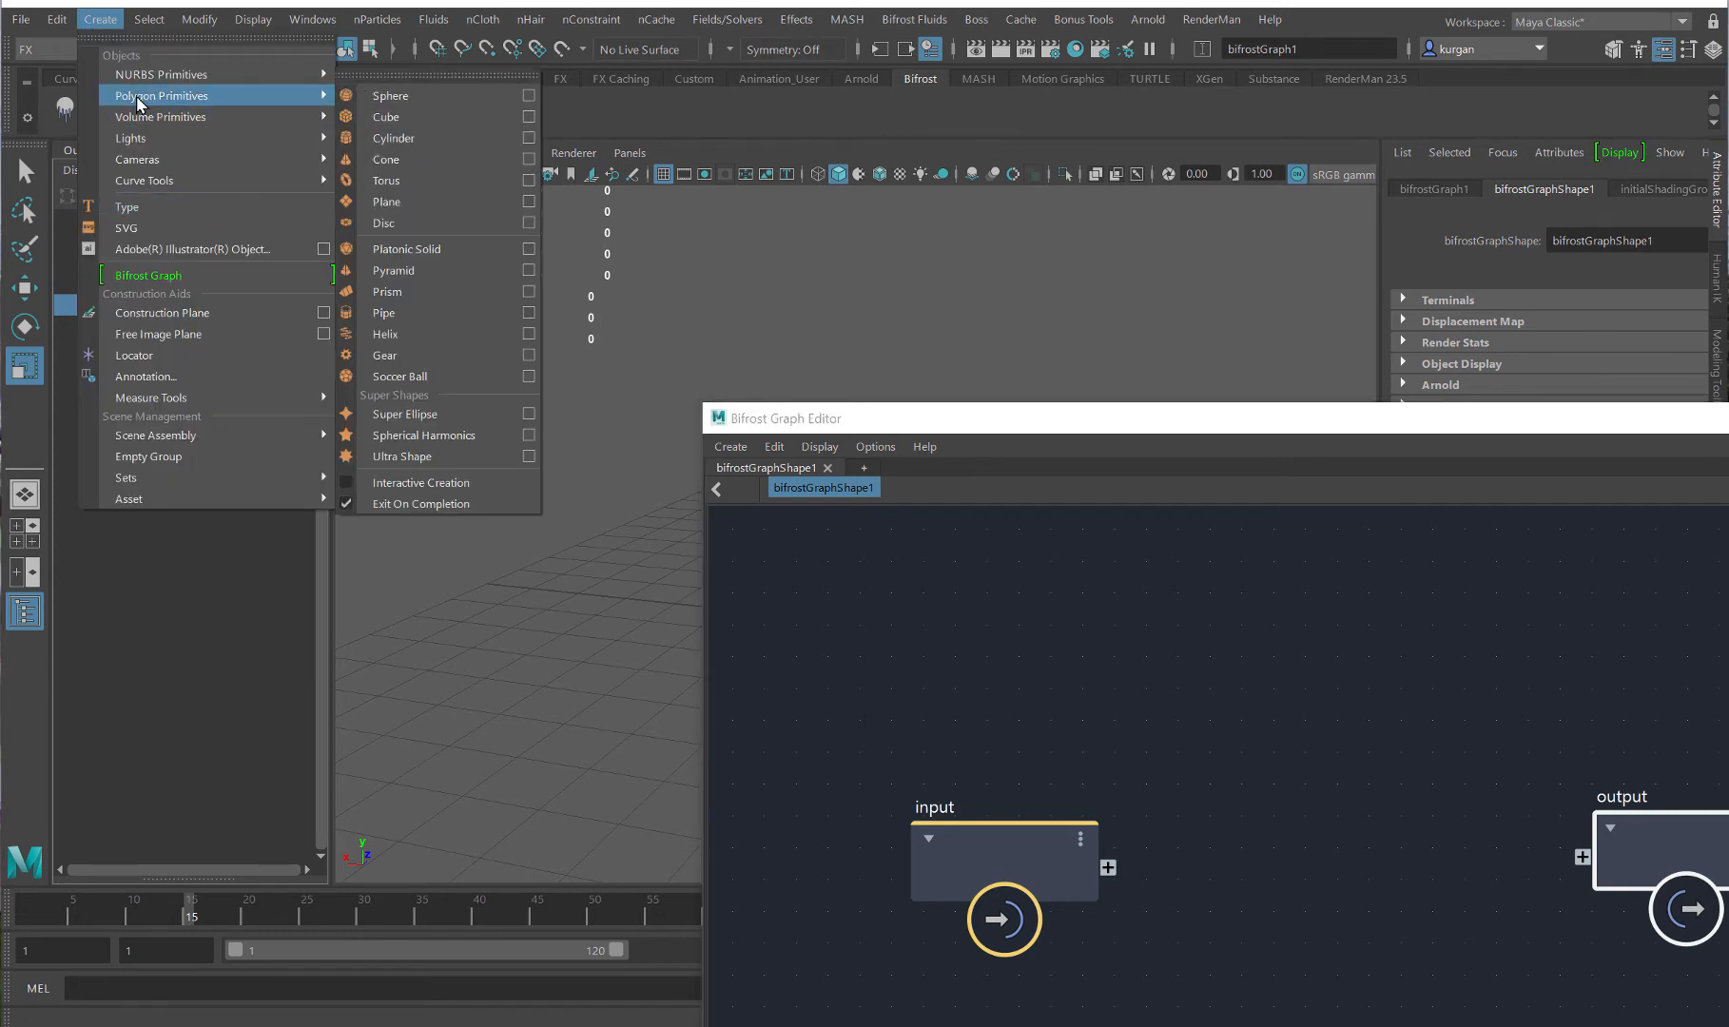
left_click(390, 122)
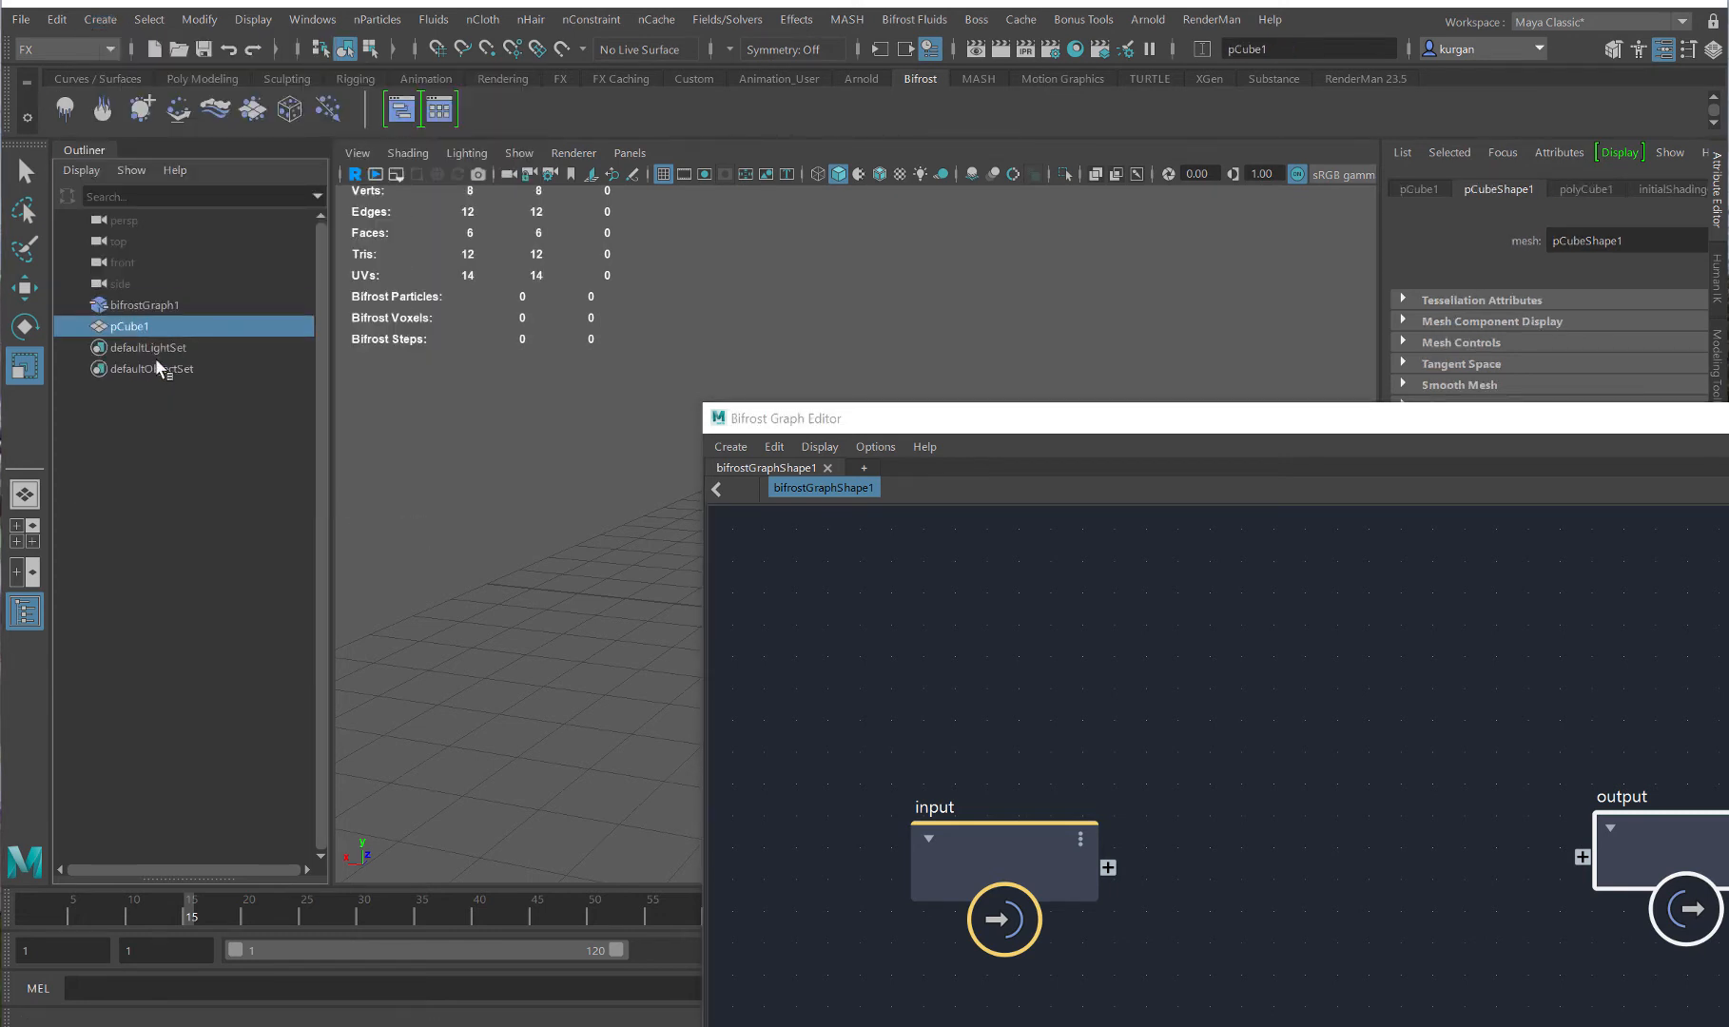
left_click_drag(958, 656, 999, 666)
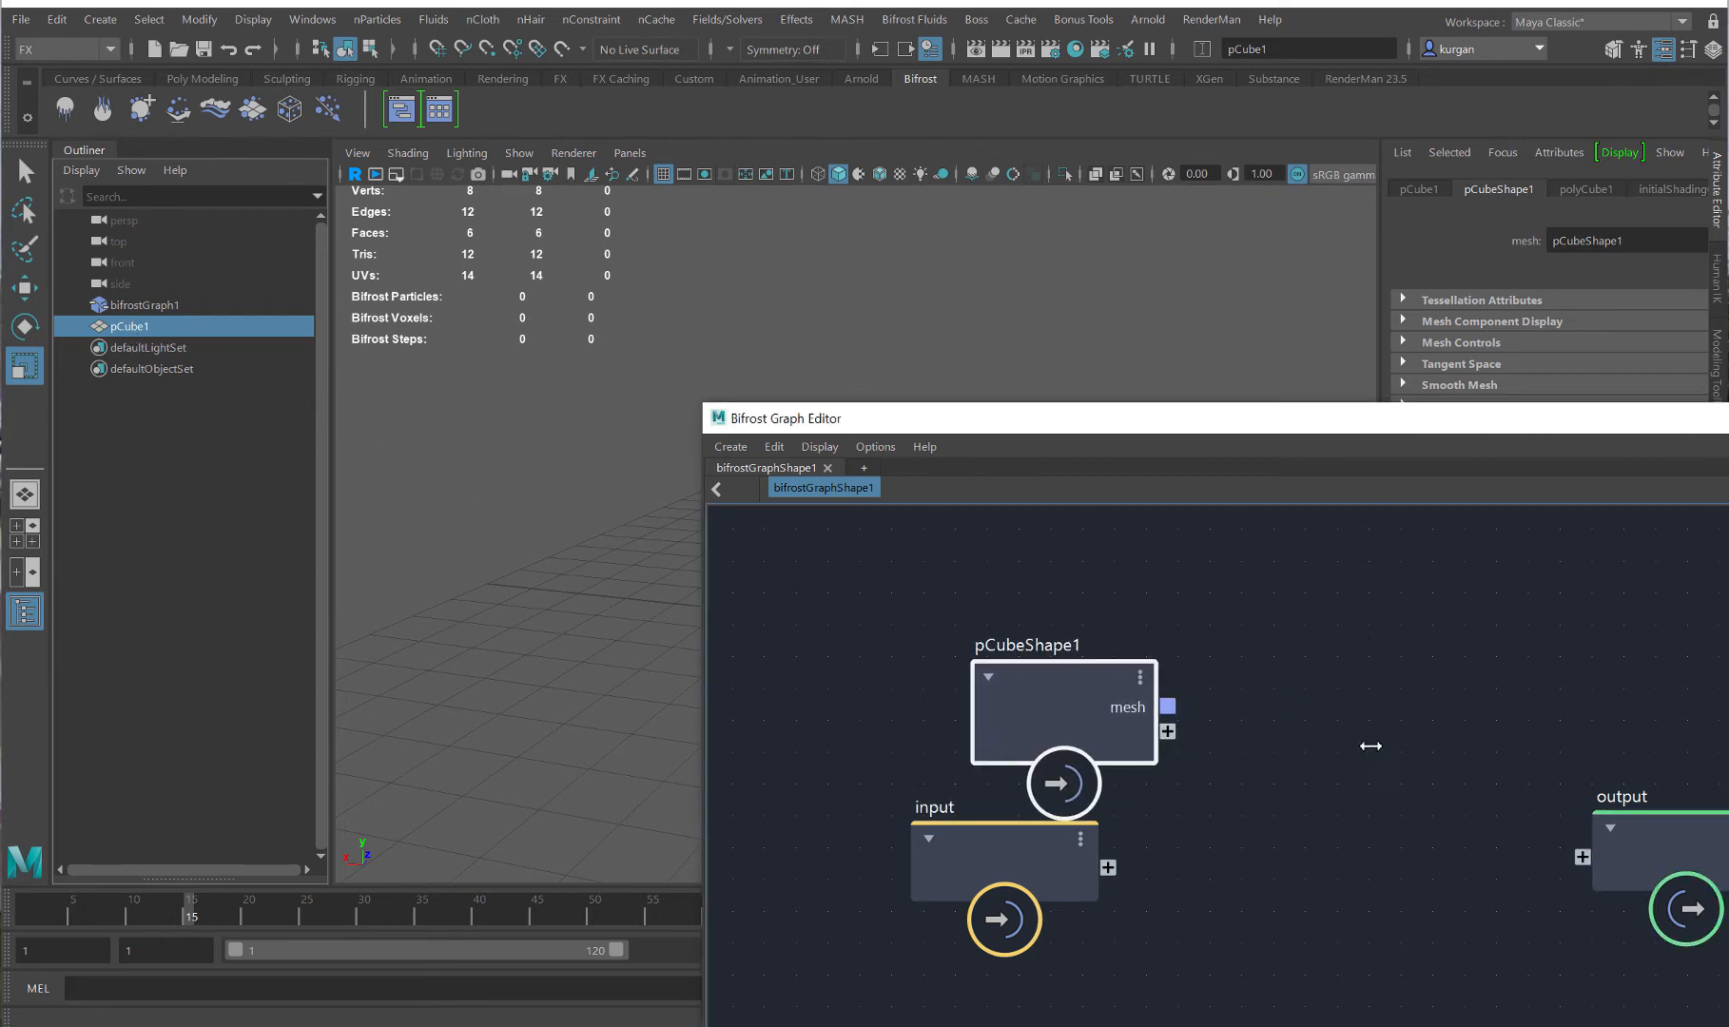
left_click_drag(1420, 425, 964, 158)
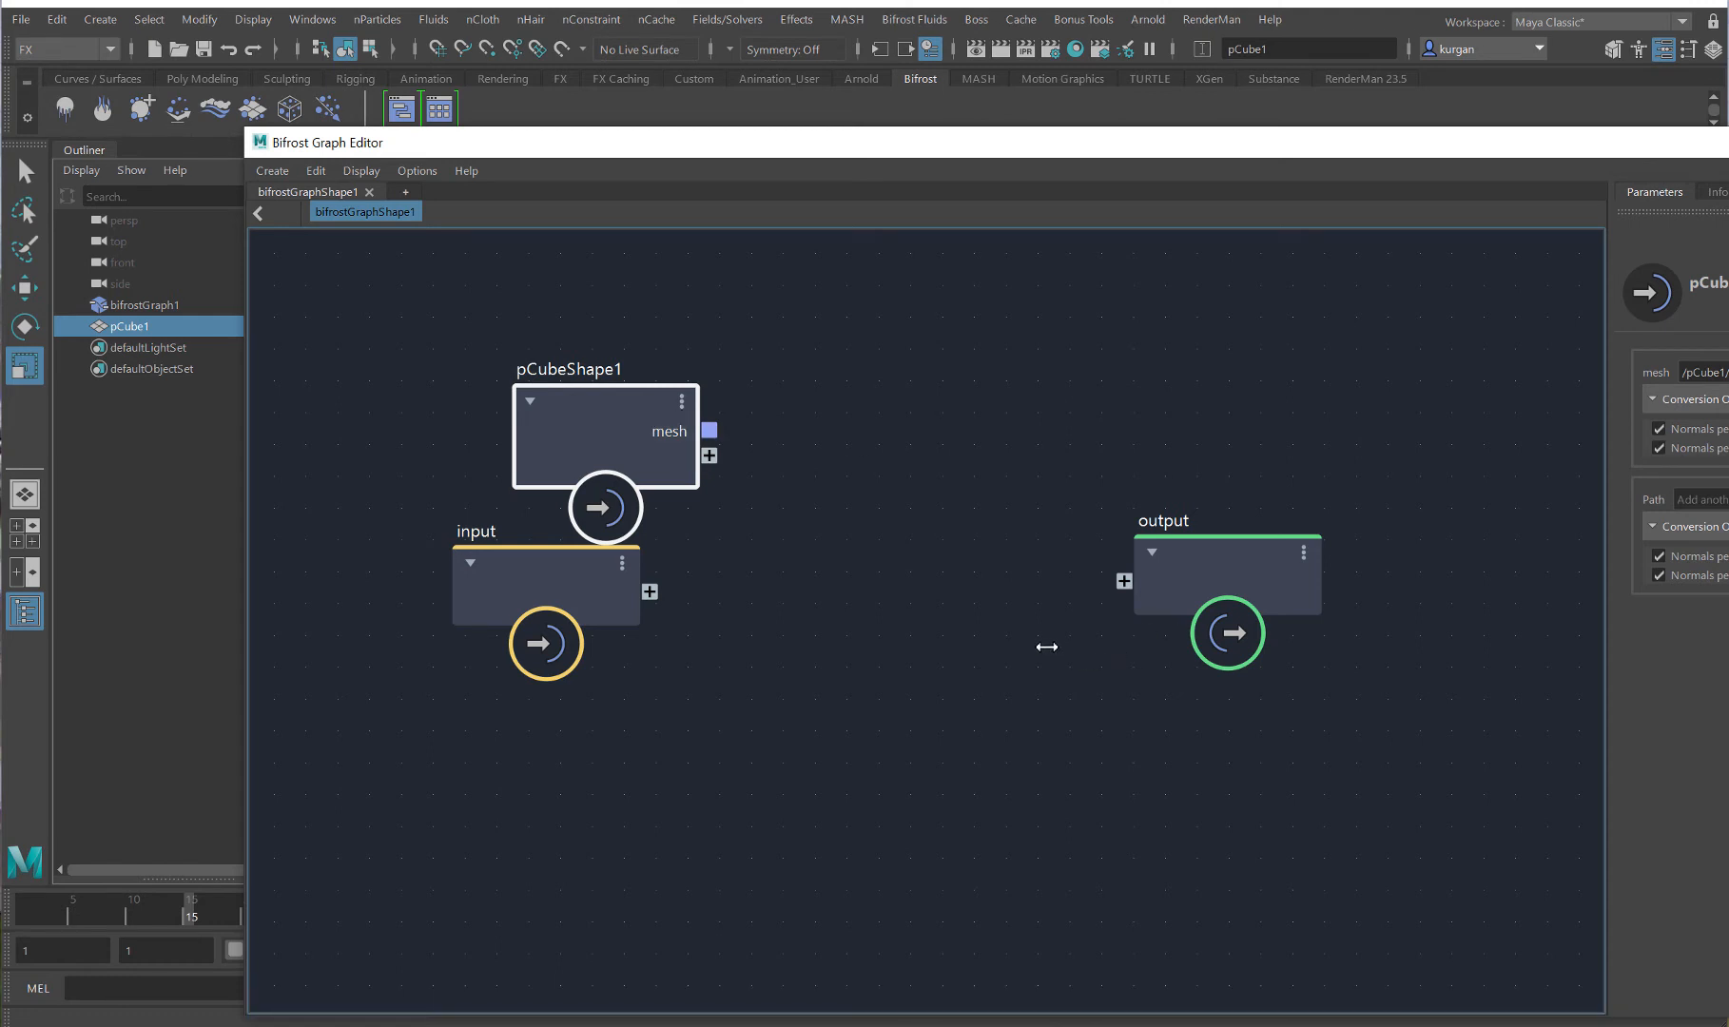
- Try feeding the pCubeShape1 mesh into the geometry port of a source_particles node, deleting that node when finished
key("Tab")
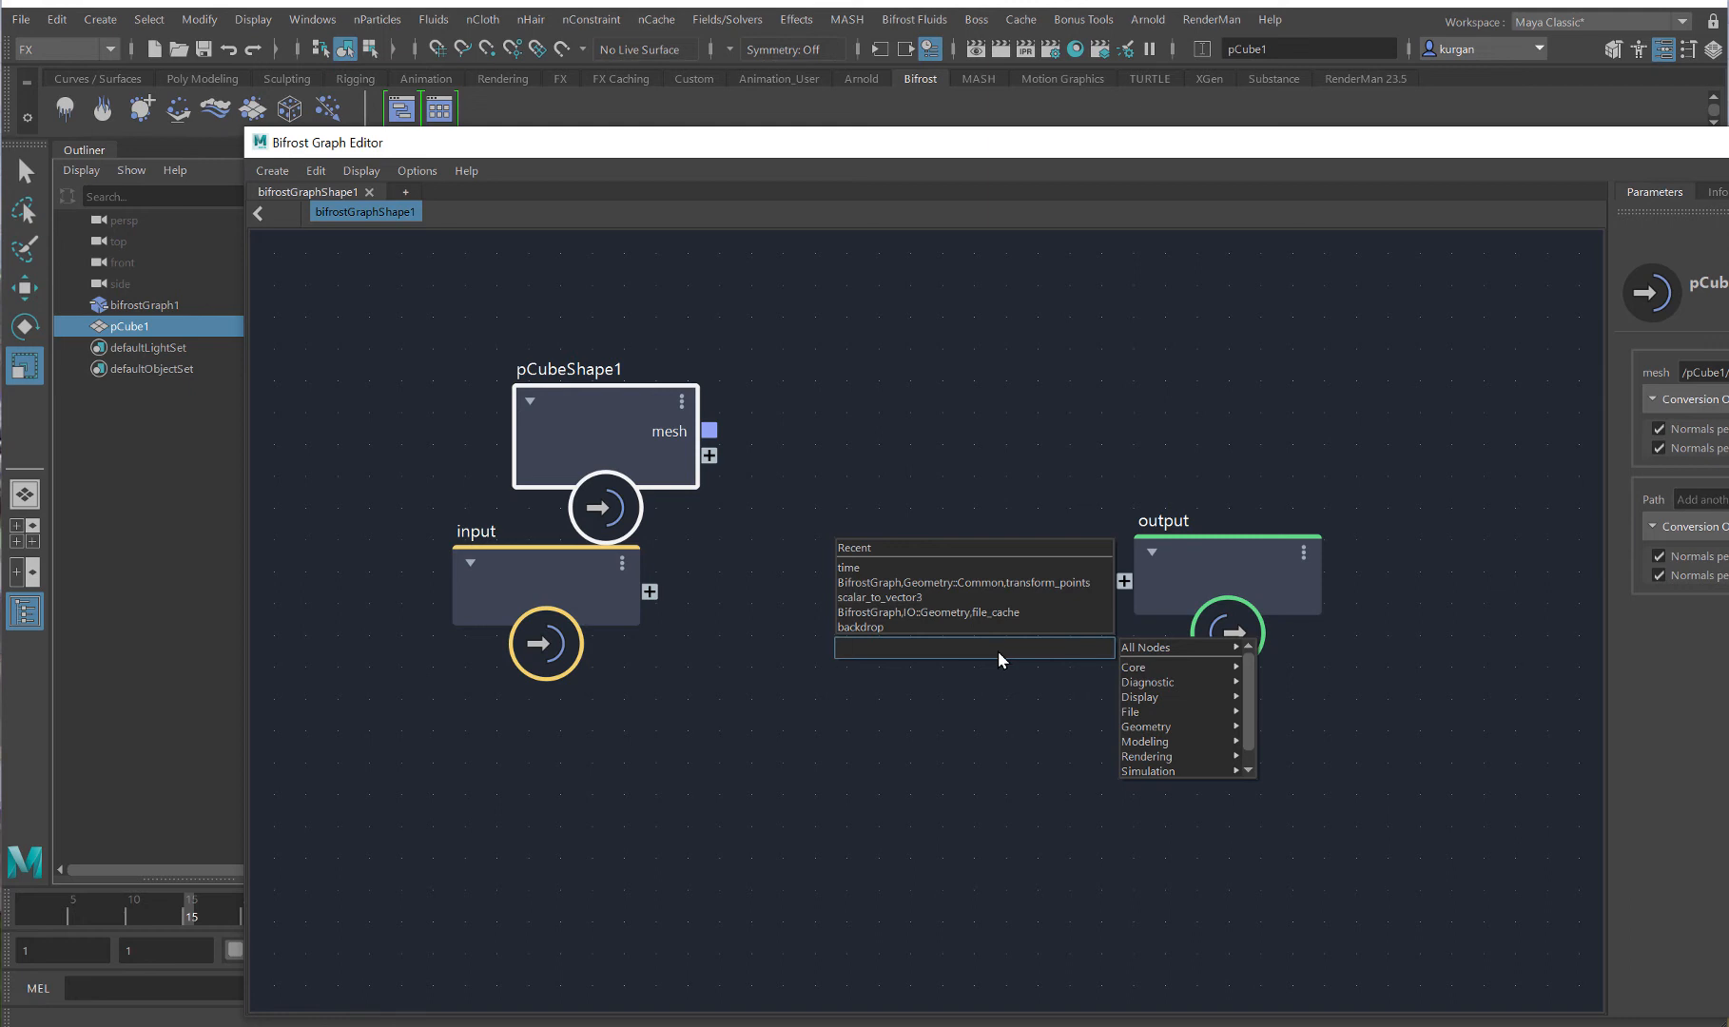
type("sour")
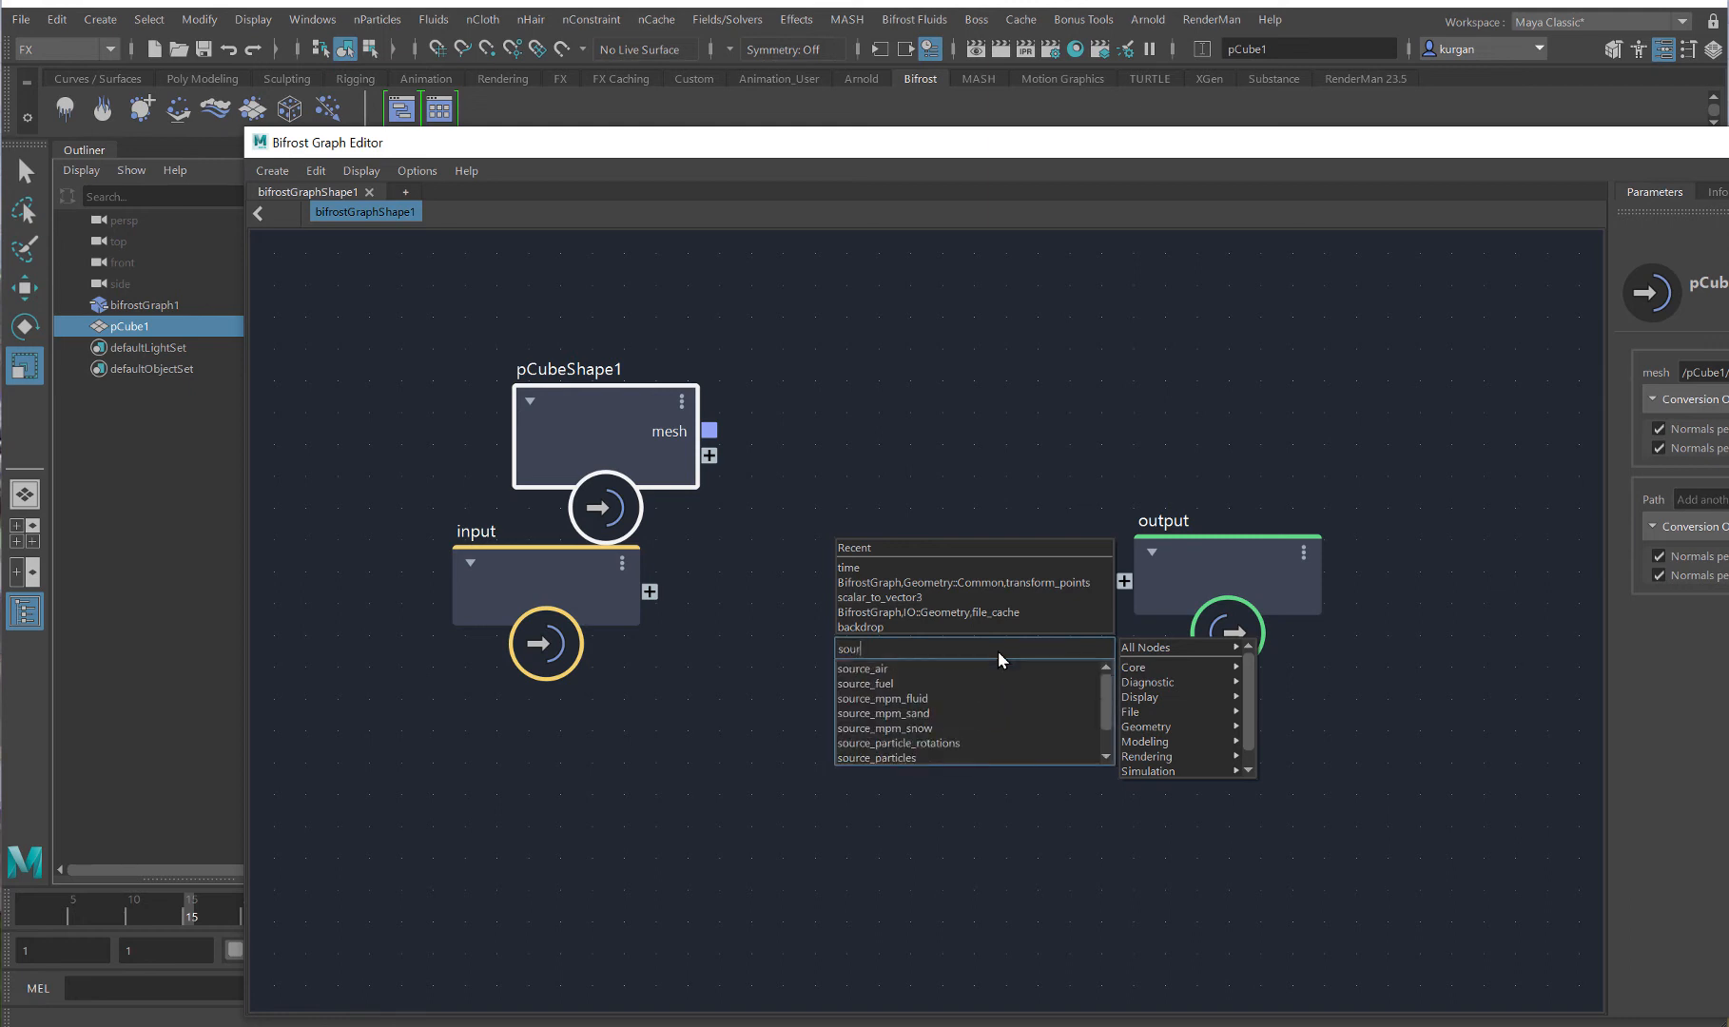
type("ce")
scroll(879, 733, "down", 1)
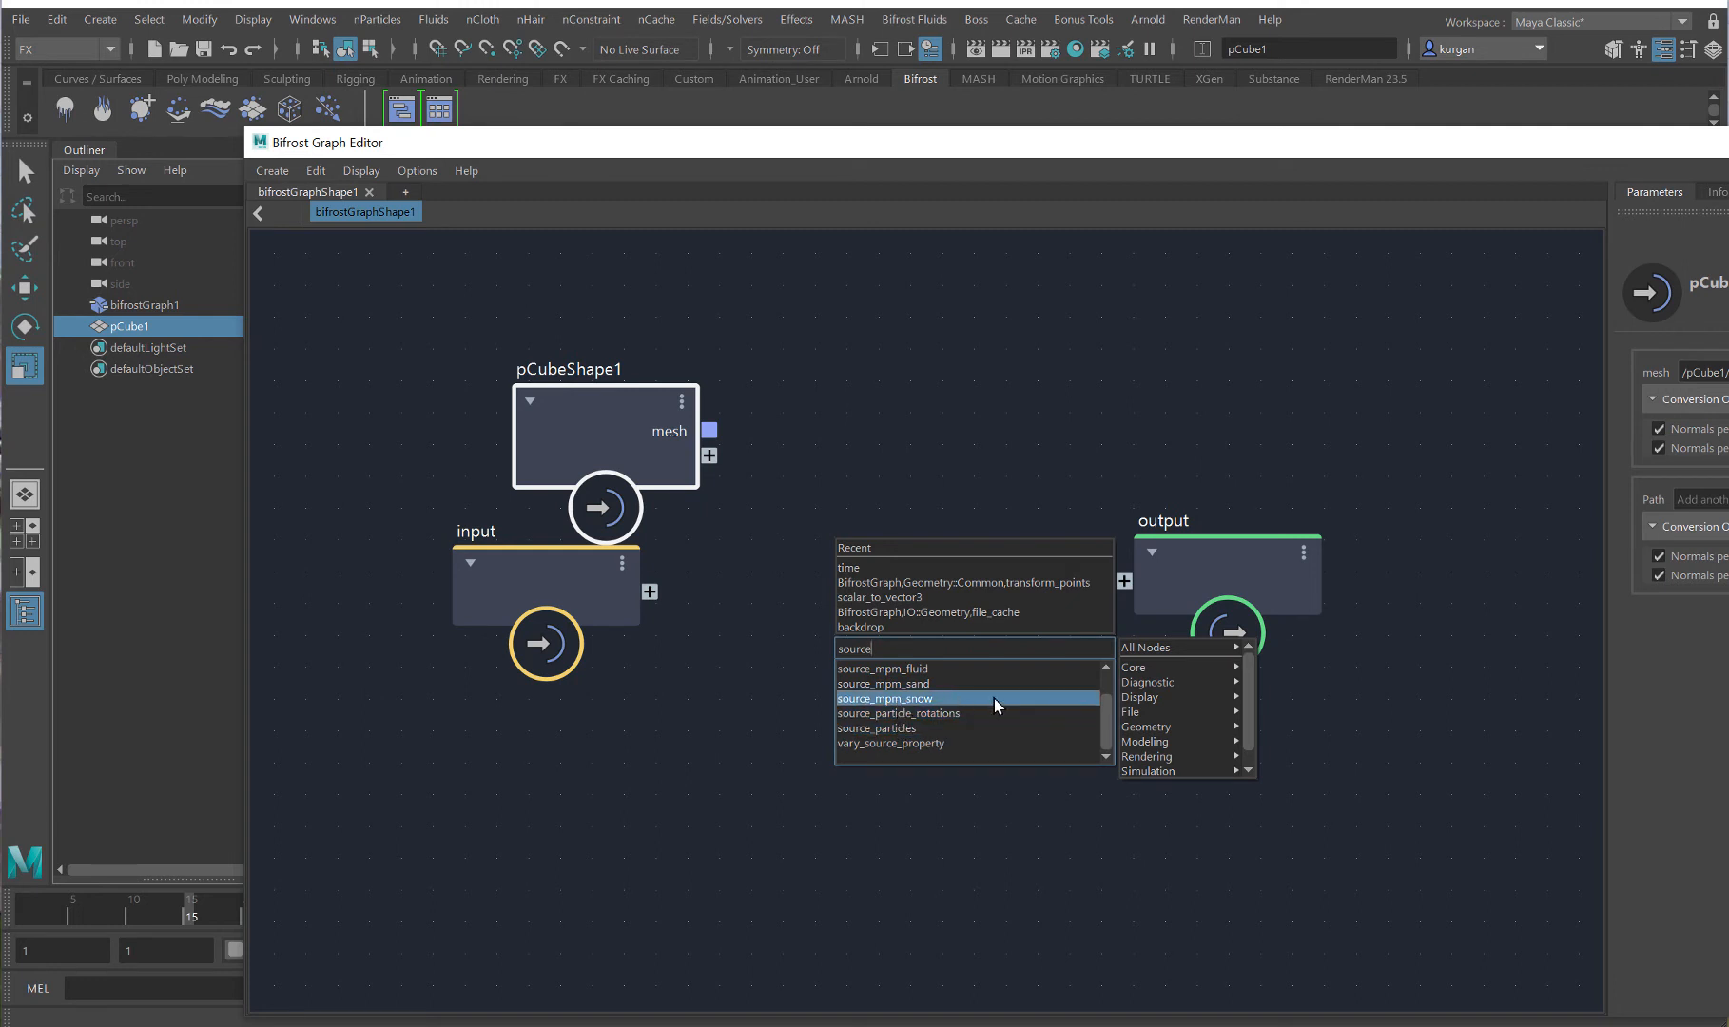
left_click(890, 729)
left_click_drag(1009, 668, 896, 366)
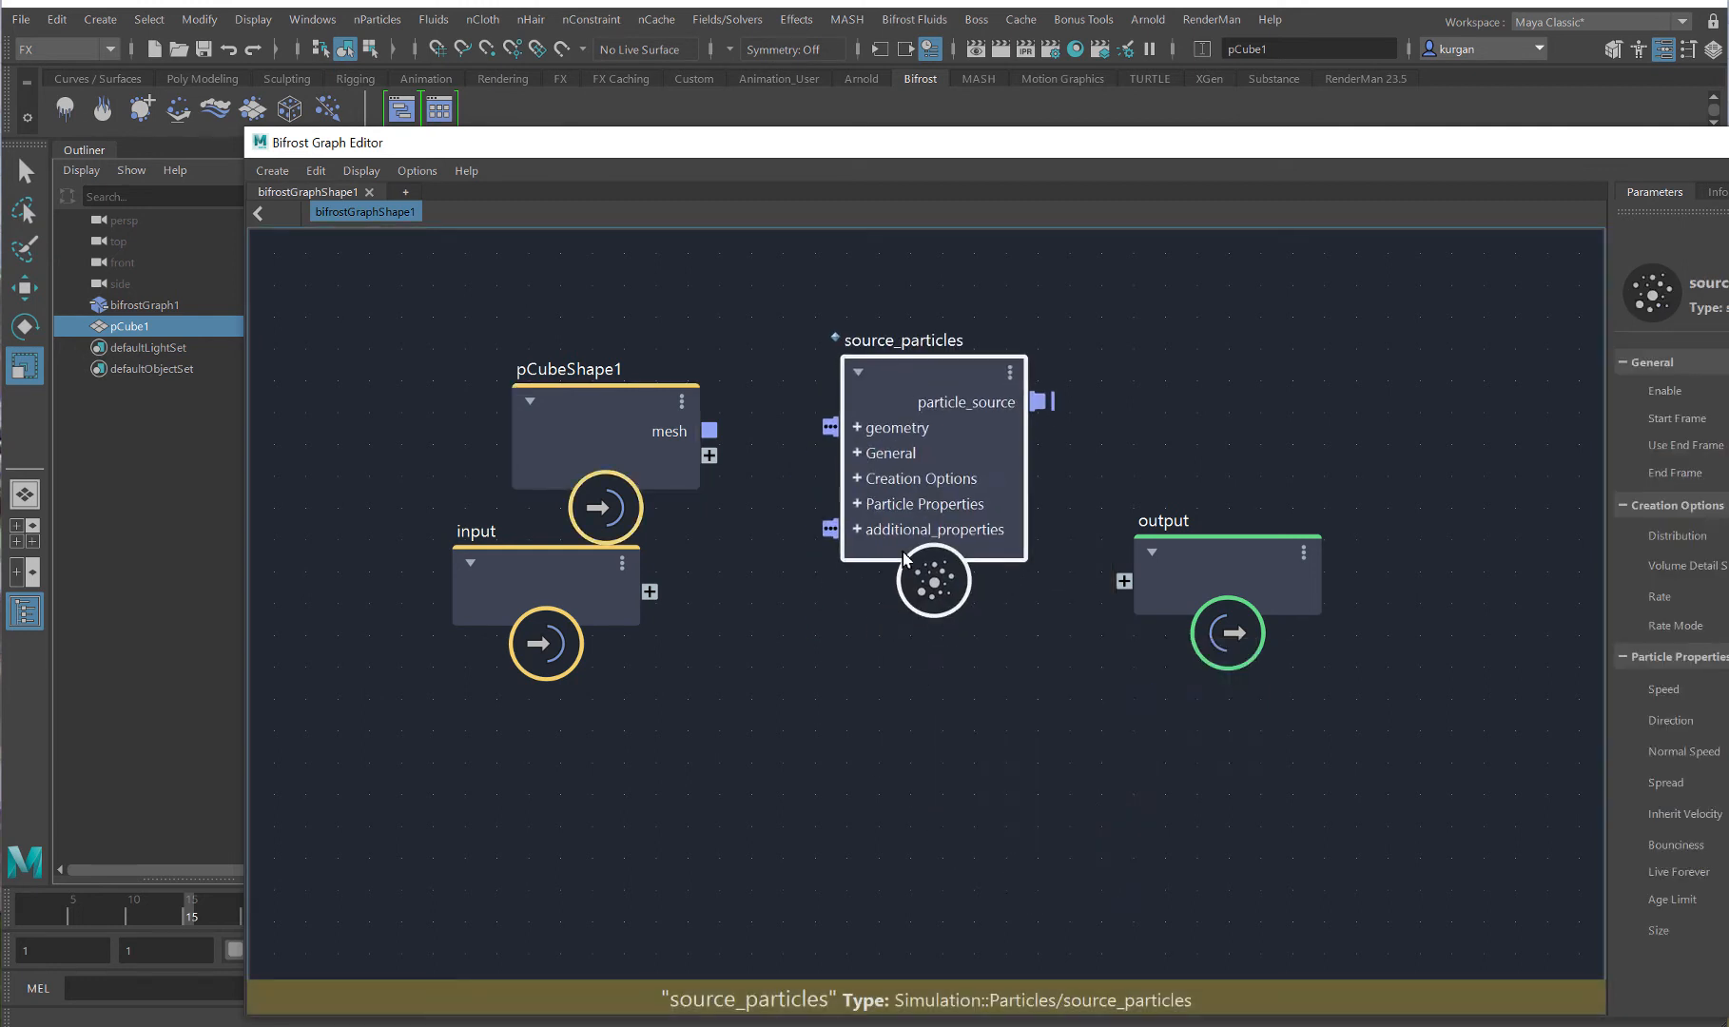
left_click_drag(711, 432, 899, 448)
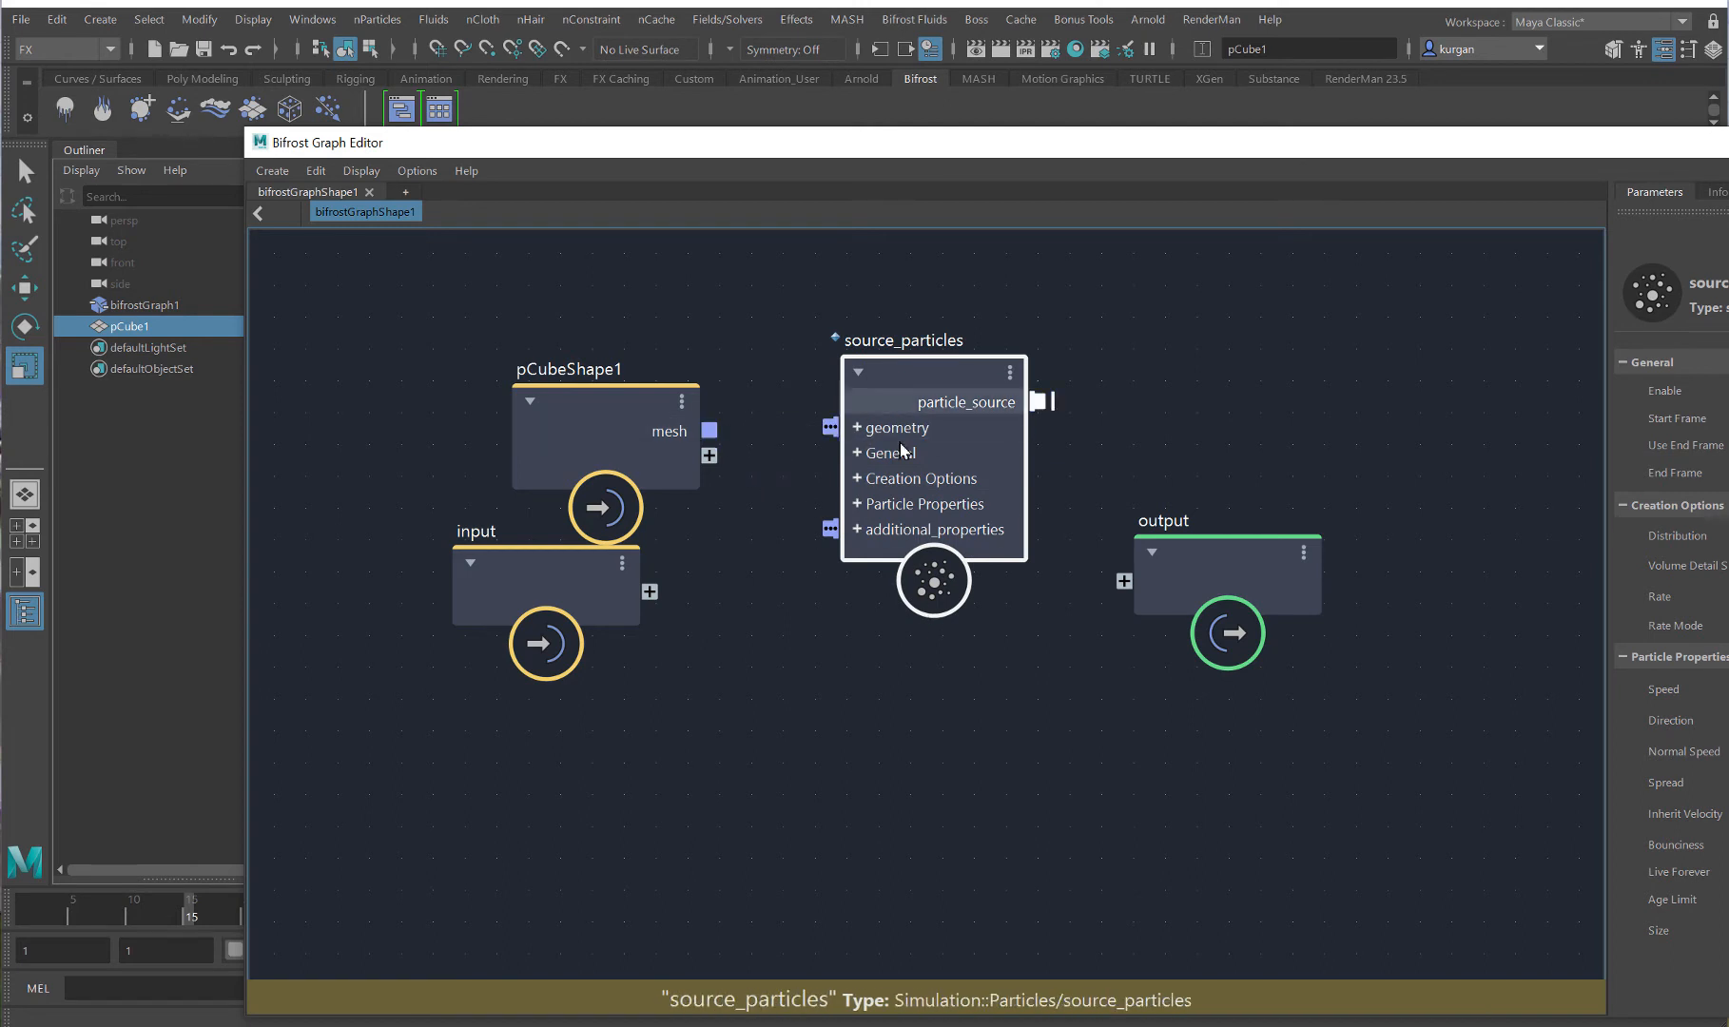
left_click_drag(712, 432, 900, 430)
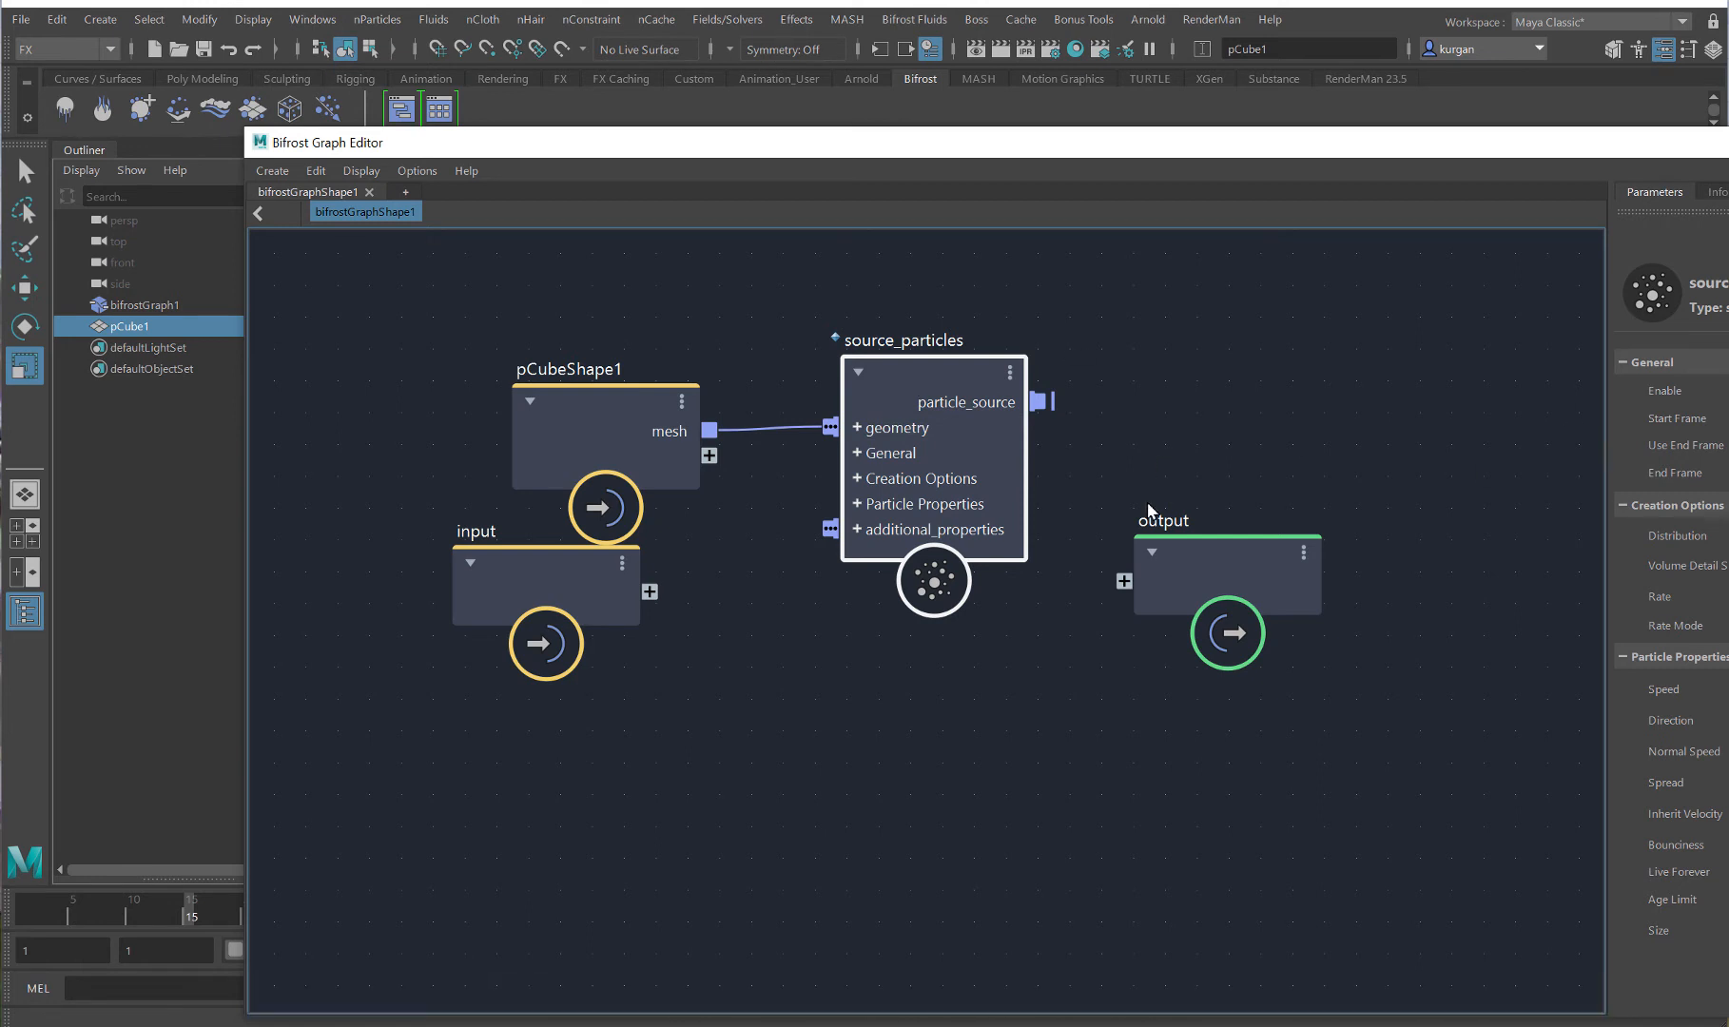
key("Delete")
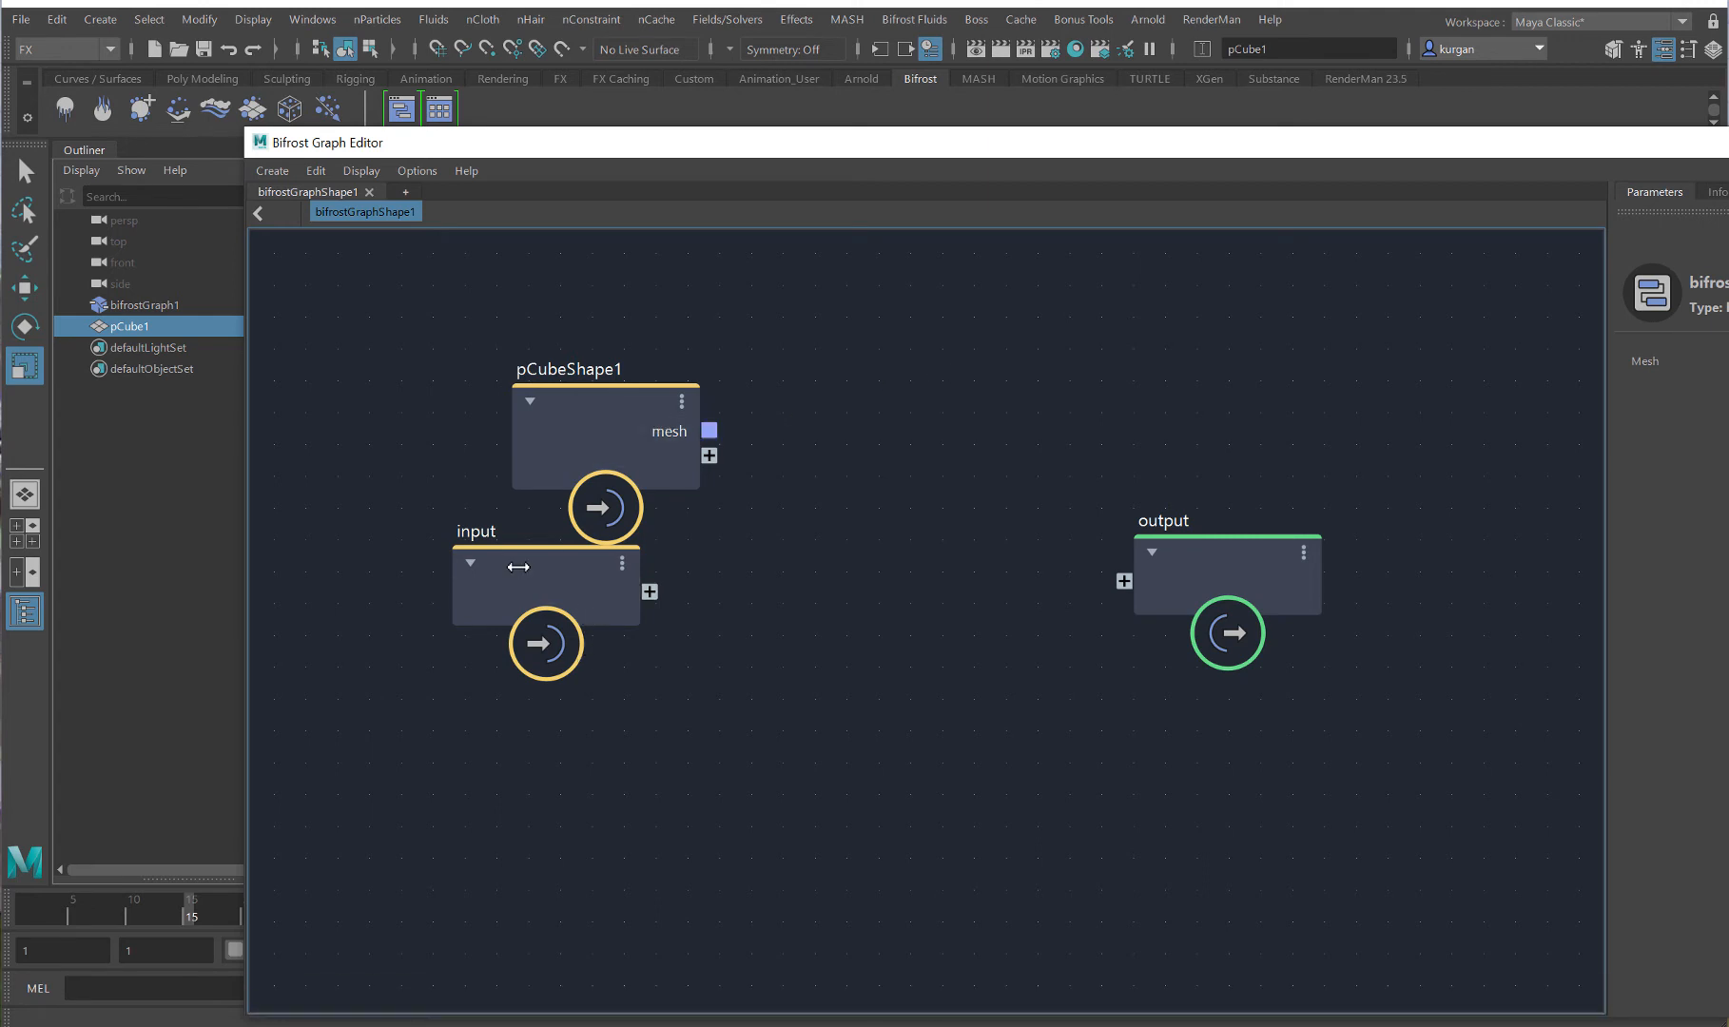
- Spread the pCubeShape1 and input nodes apart and add a basic_particles_graph compound to the graph
left_click_drag(518, 566, 362, 628)
left_click_drag(538, 444, 385, 424)
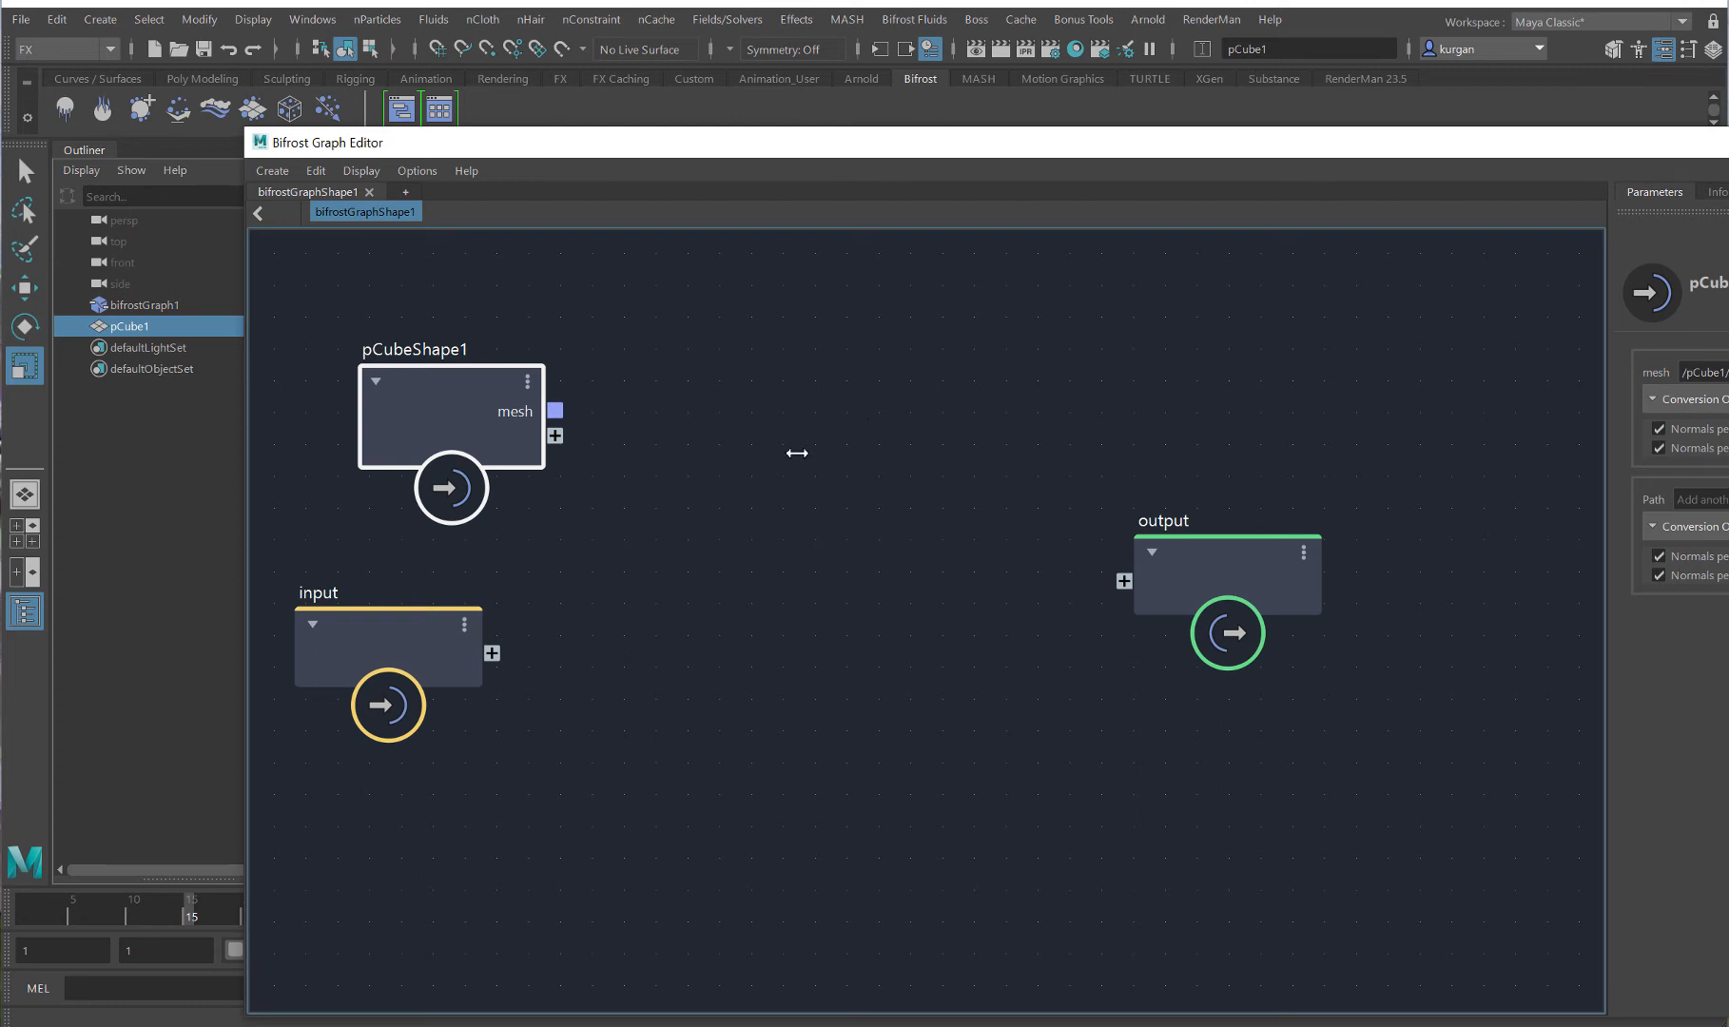
key("Tab")
type("basic")
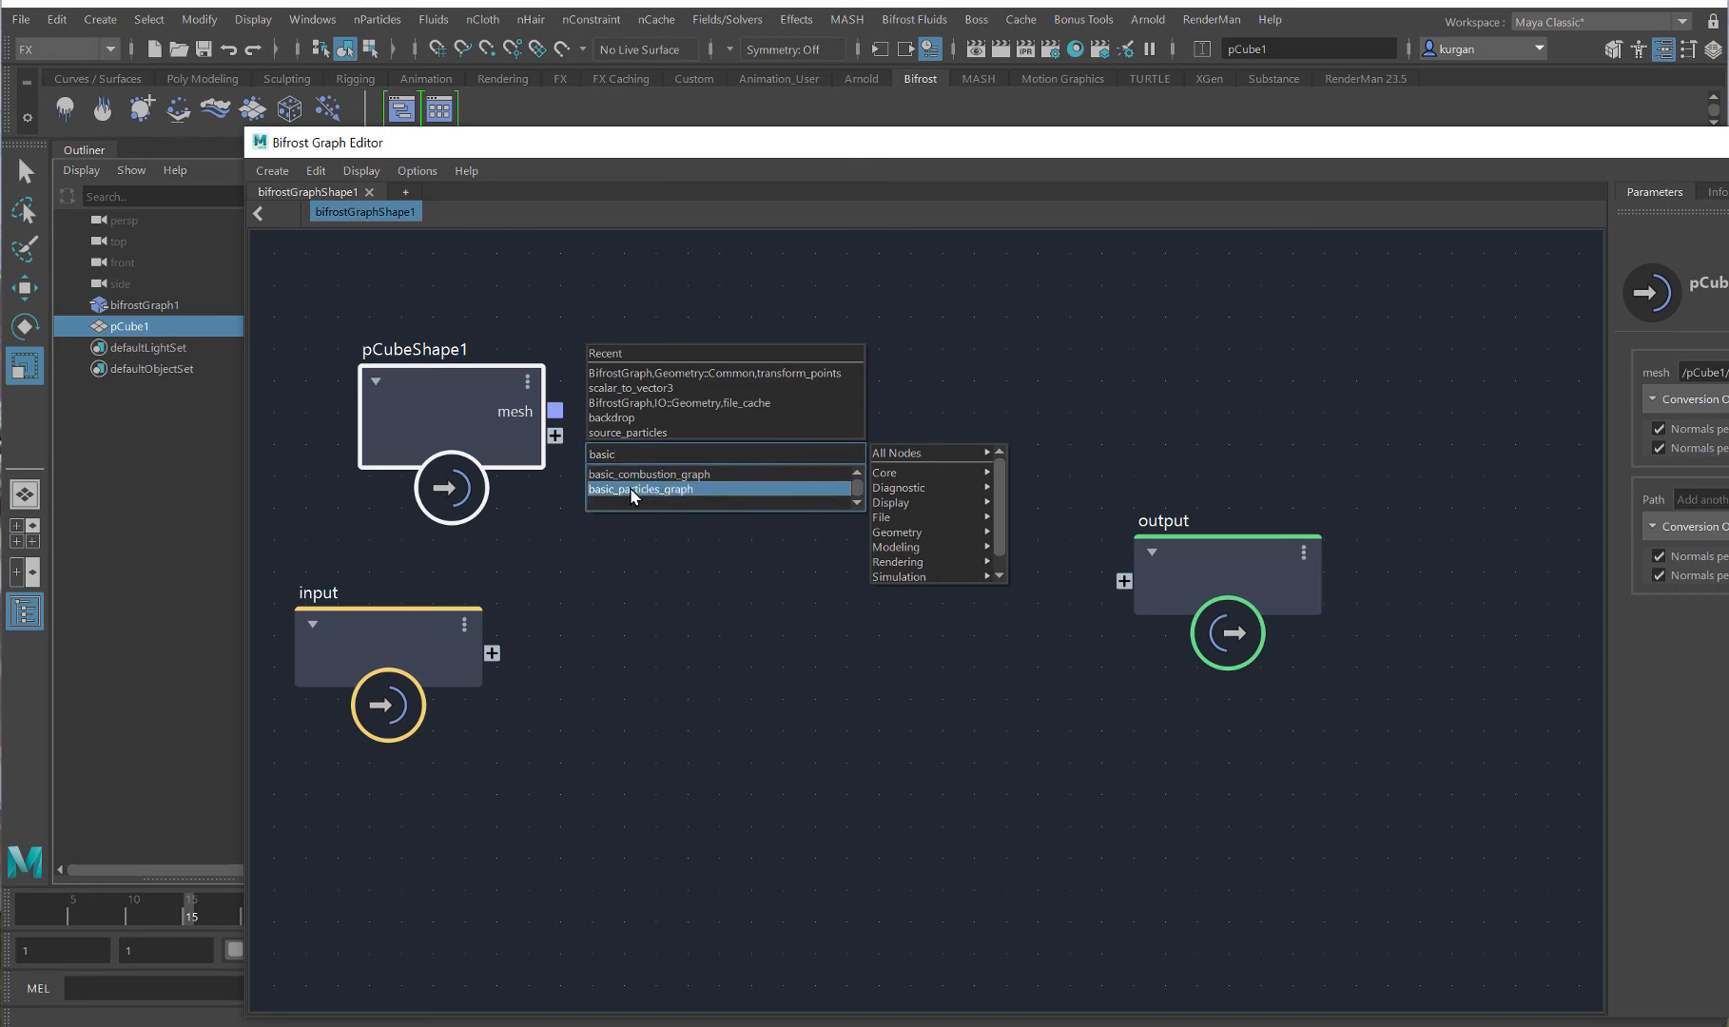
left_click(633, 489)
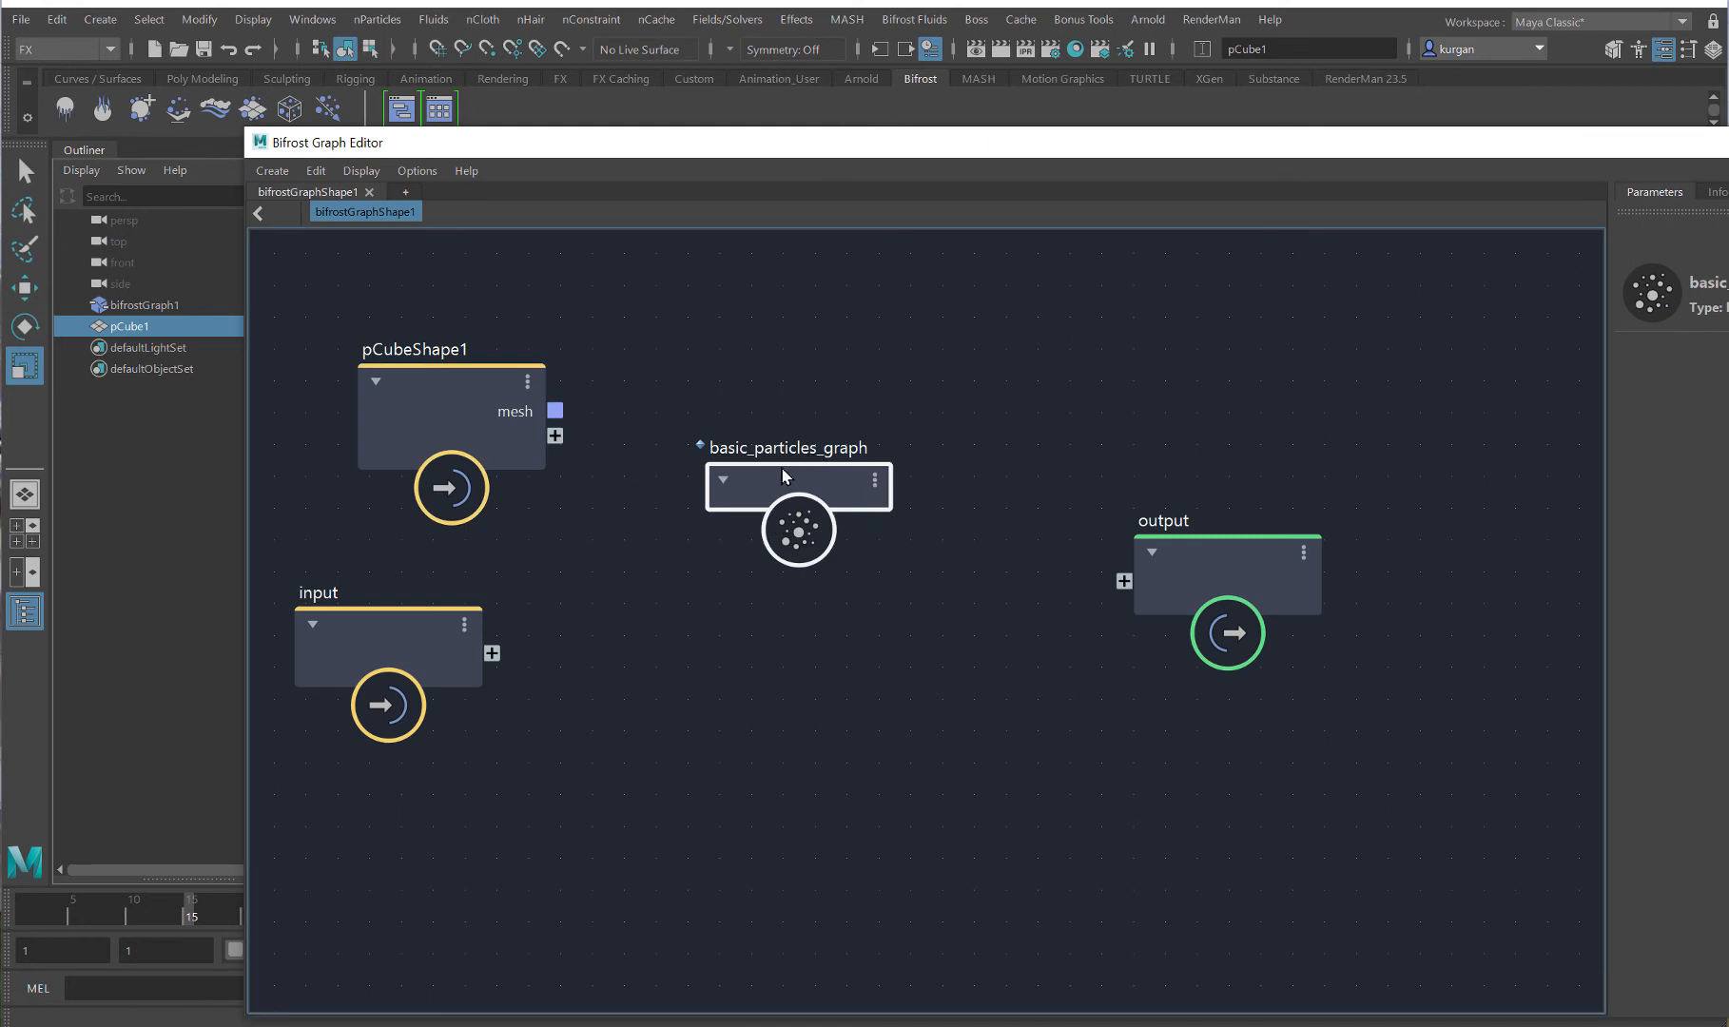
- Look inside the basic_particles_graph compound, return to the main graph and explode the compound into its individual nodes
double_click(856, 482)
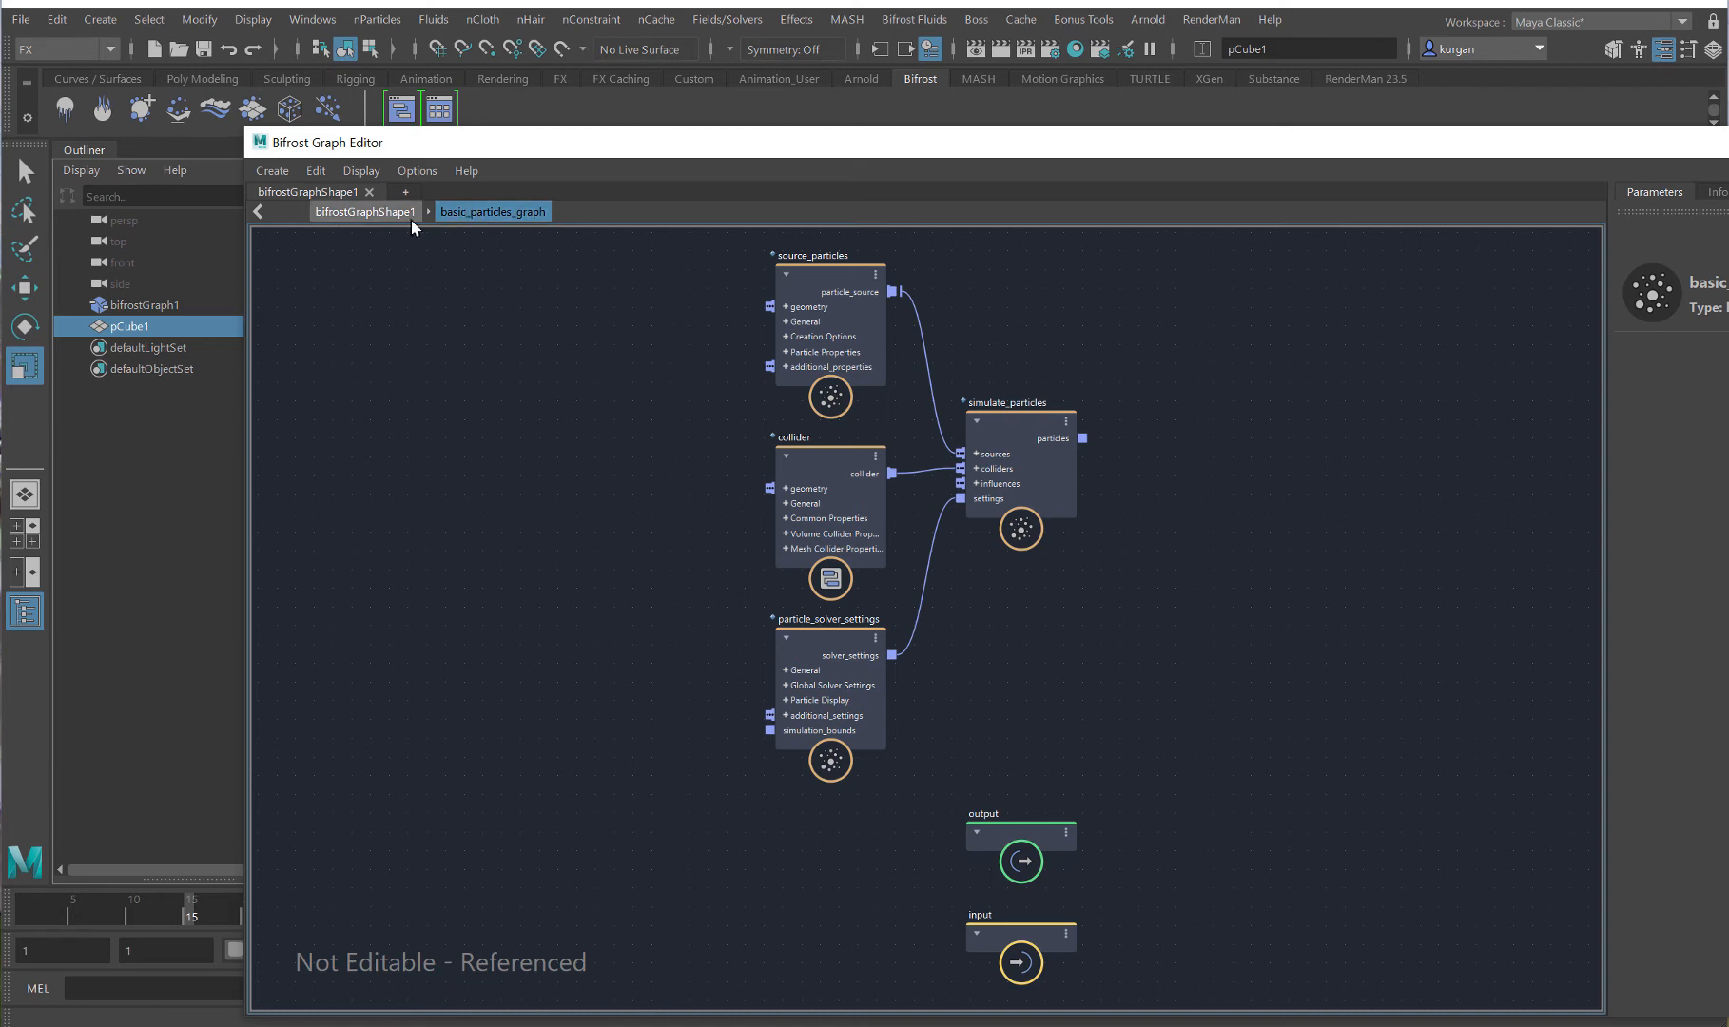
left_click(341, 211)
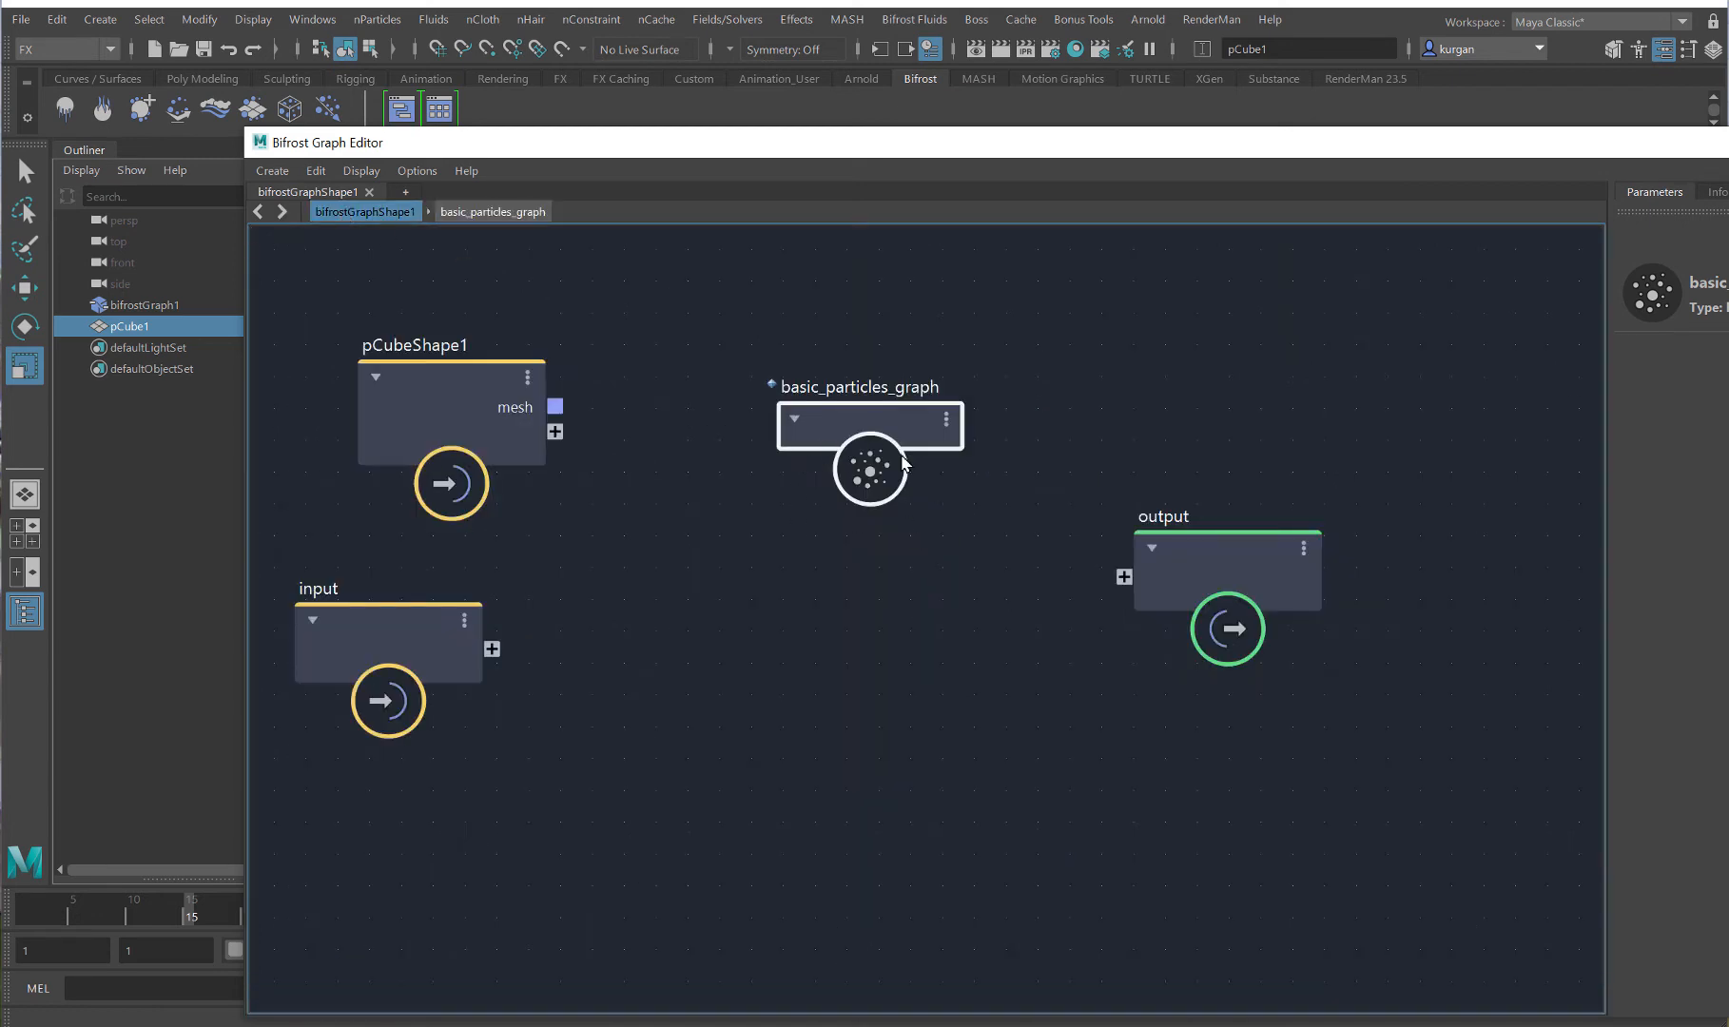
right_click(872, 479)
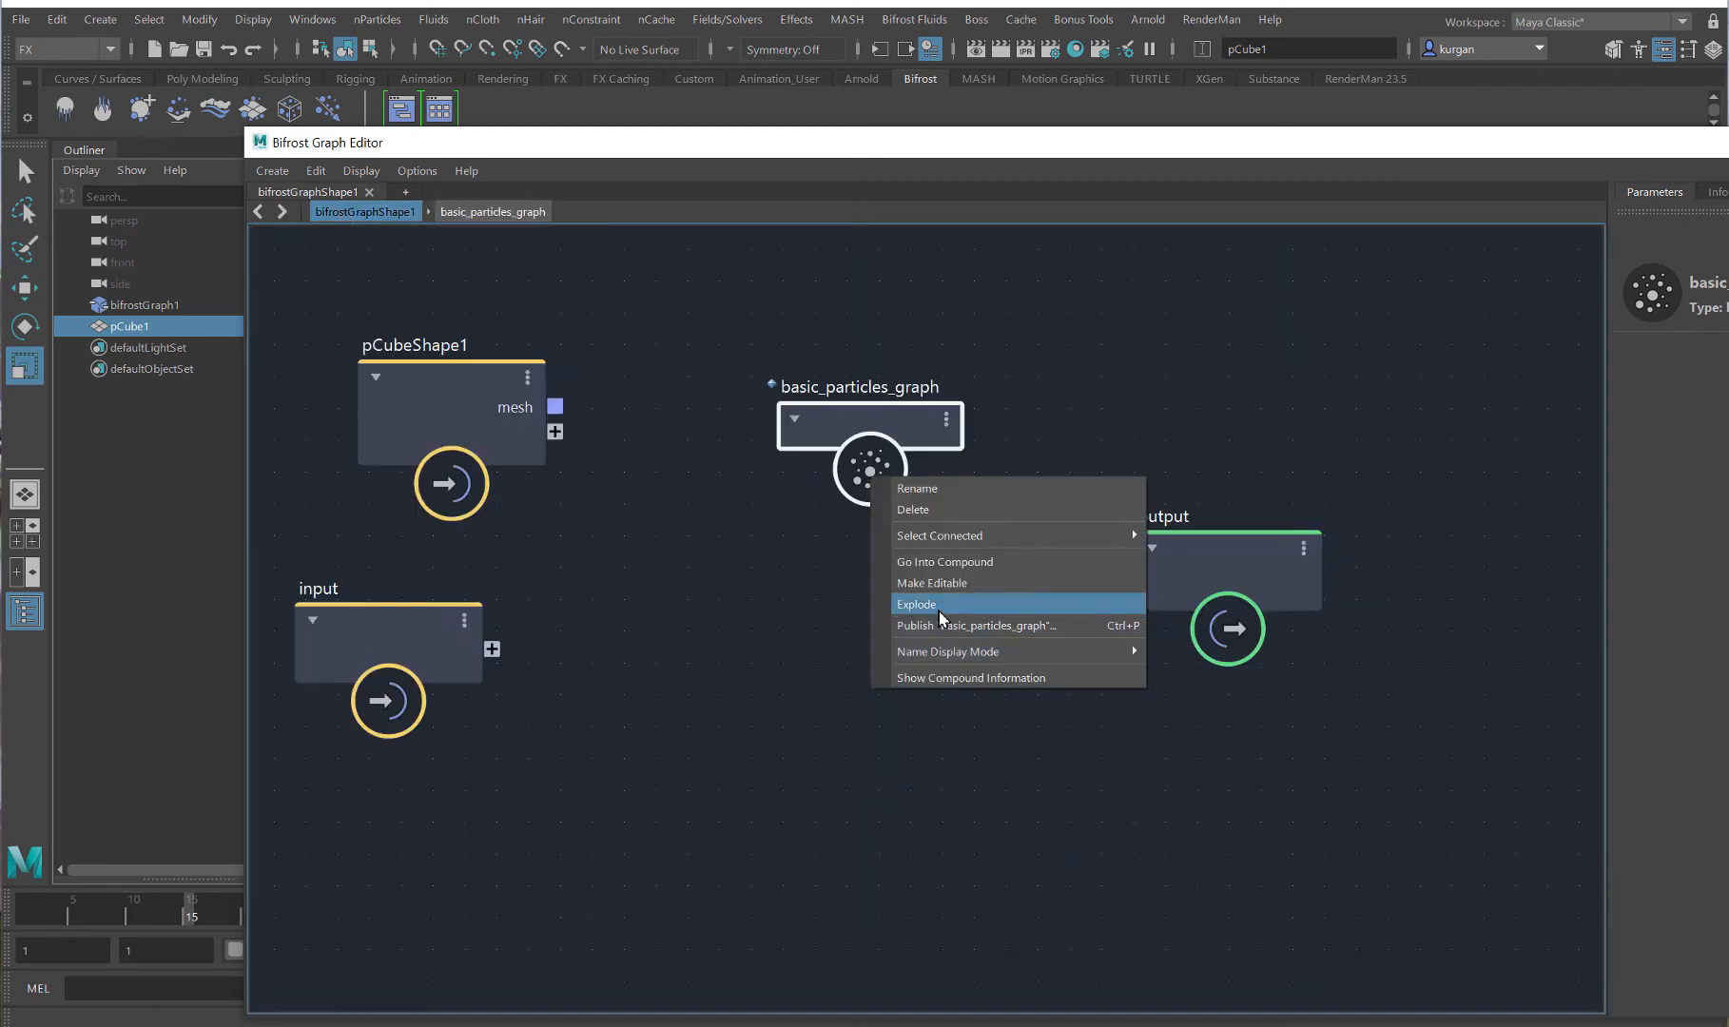
left_click(1214, 767)
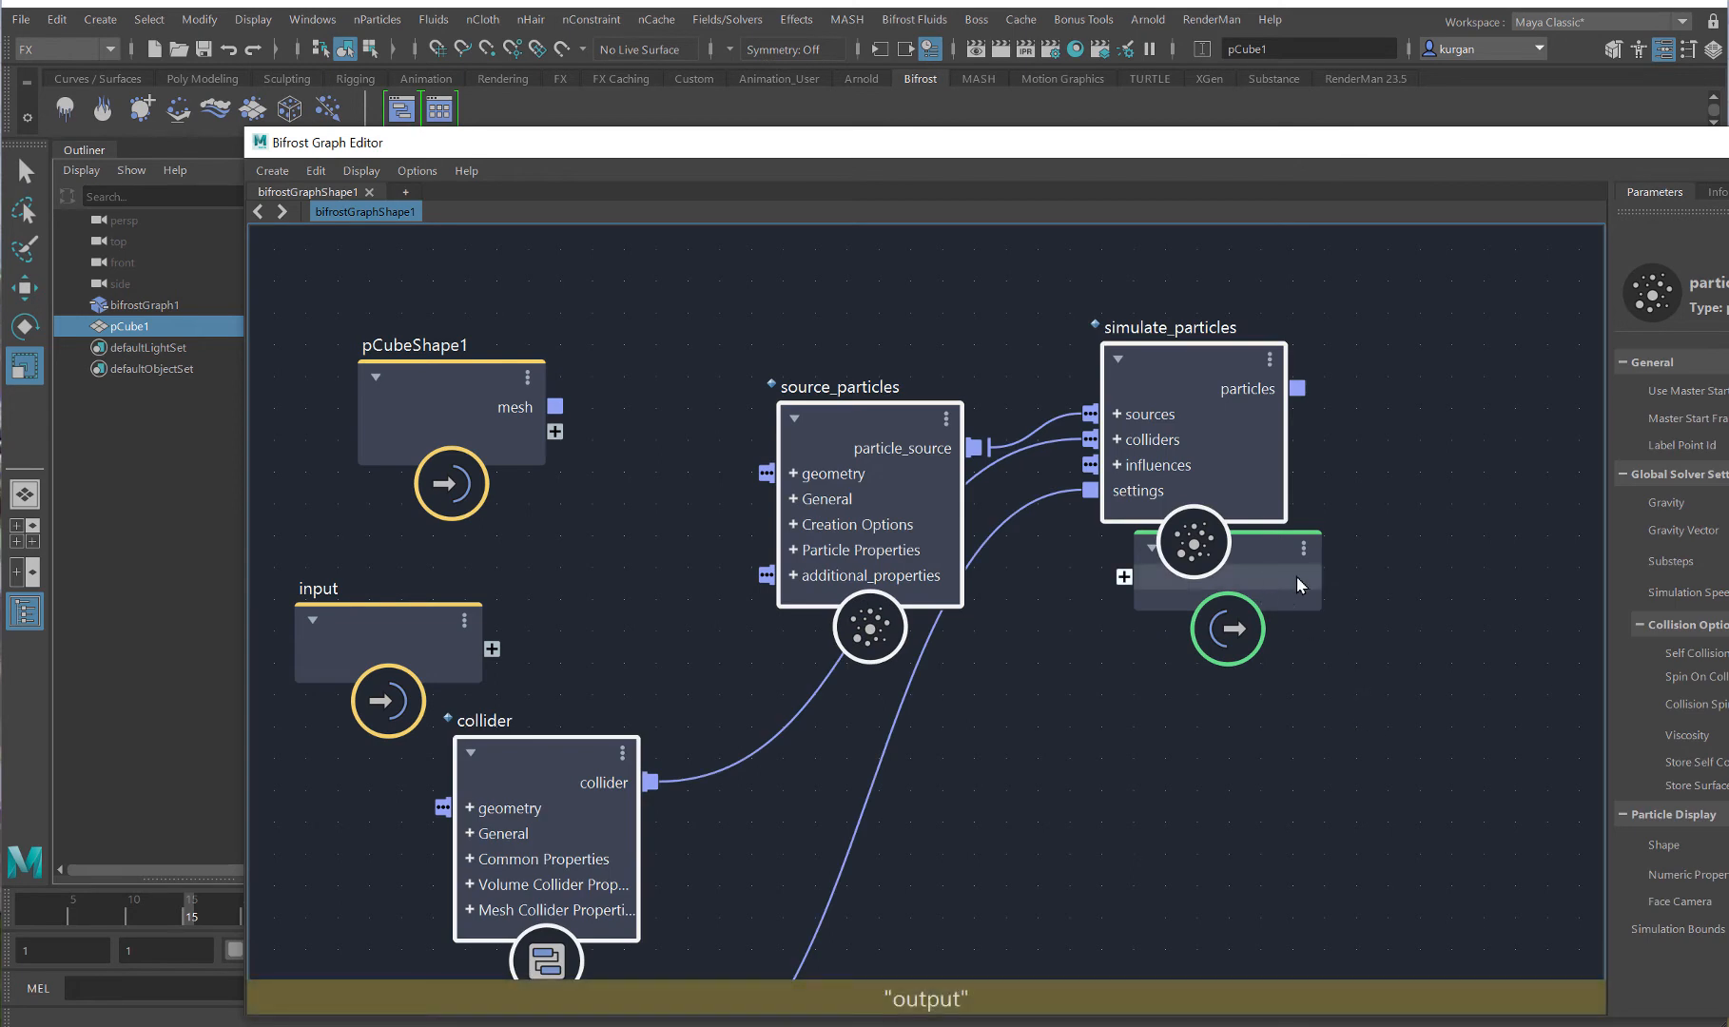
- Arrange the output, source_particles, collider and particle_solver_settings nodes so none overlap and the connections are readable
left_click_drag(1297, 576, 1533, 555)
left_click_drag(842, 414, 802, 287)
left_click_drag(528, 884, 788, 713)
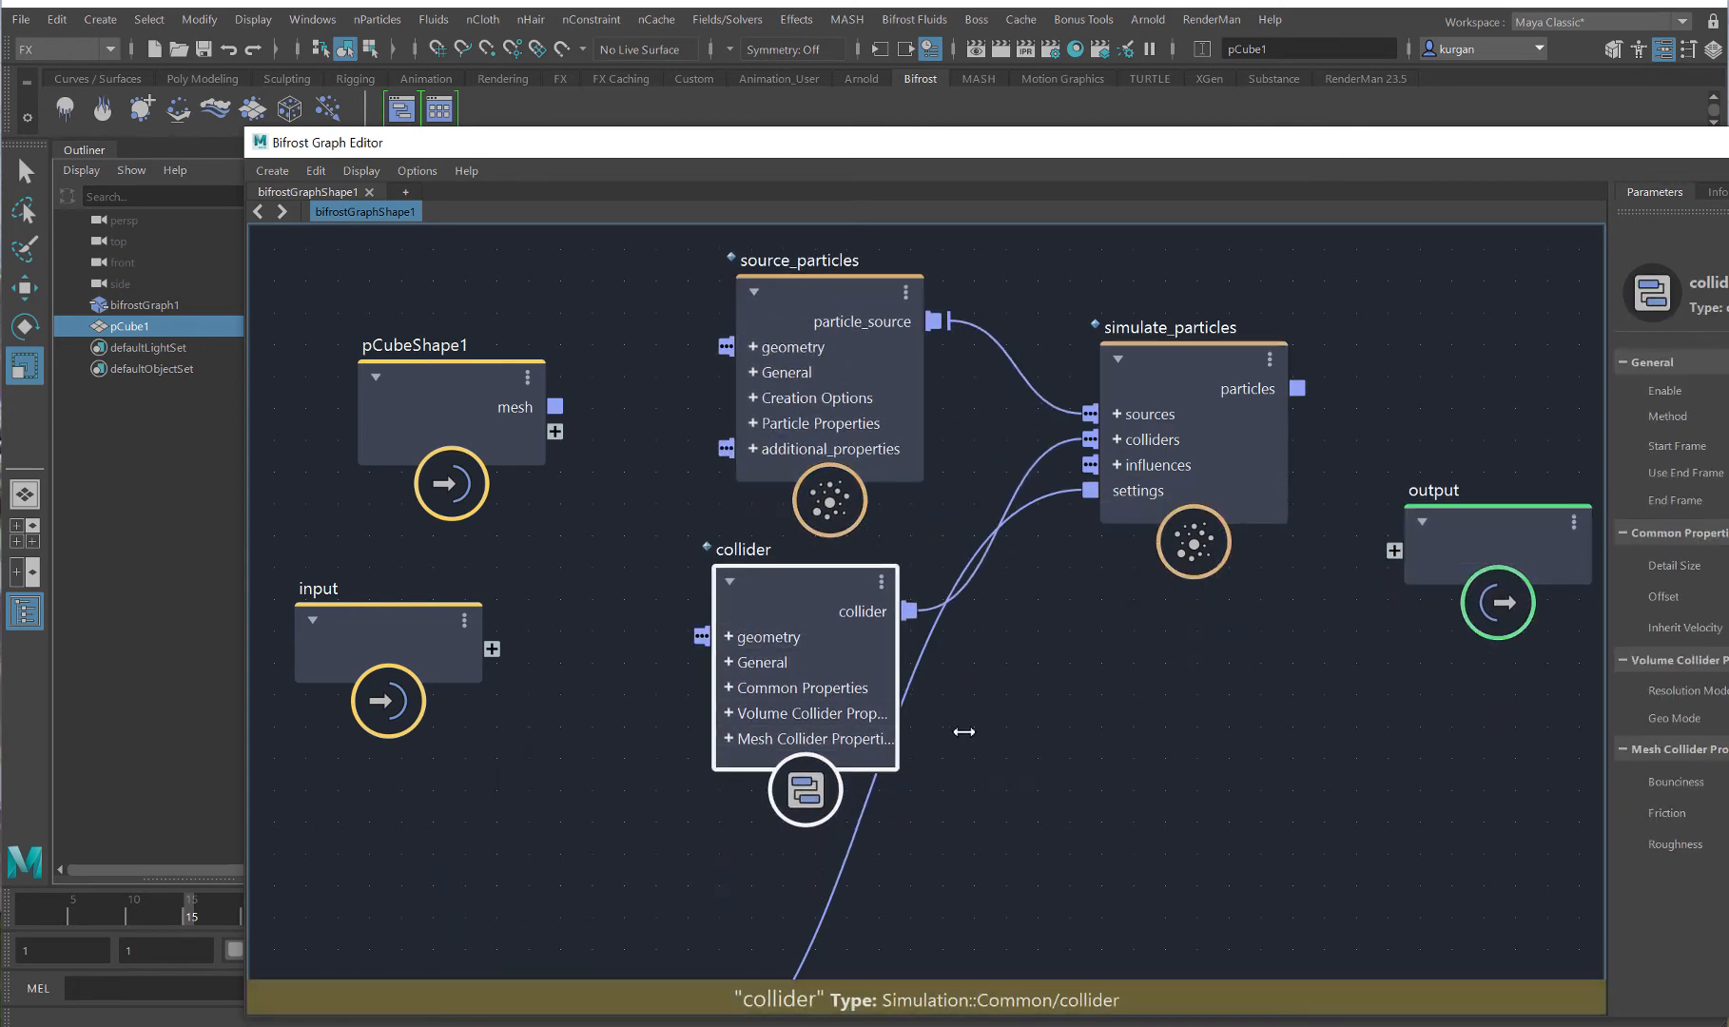
middle_click_drag(987, 792, 1020, 485)
left_click_drag(628, 761, 903, 603)
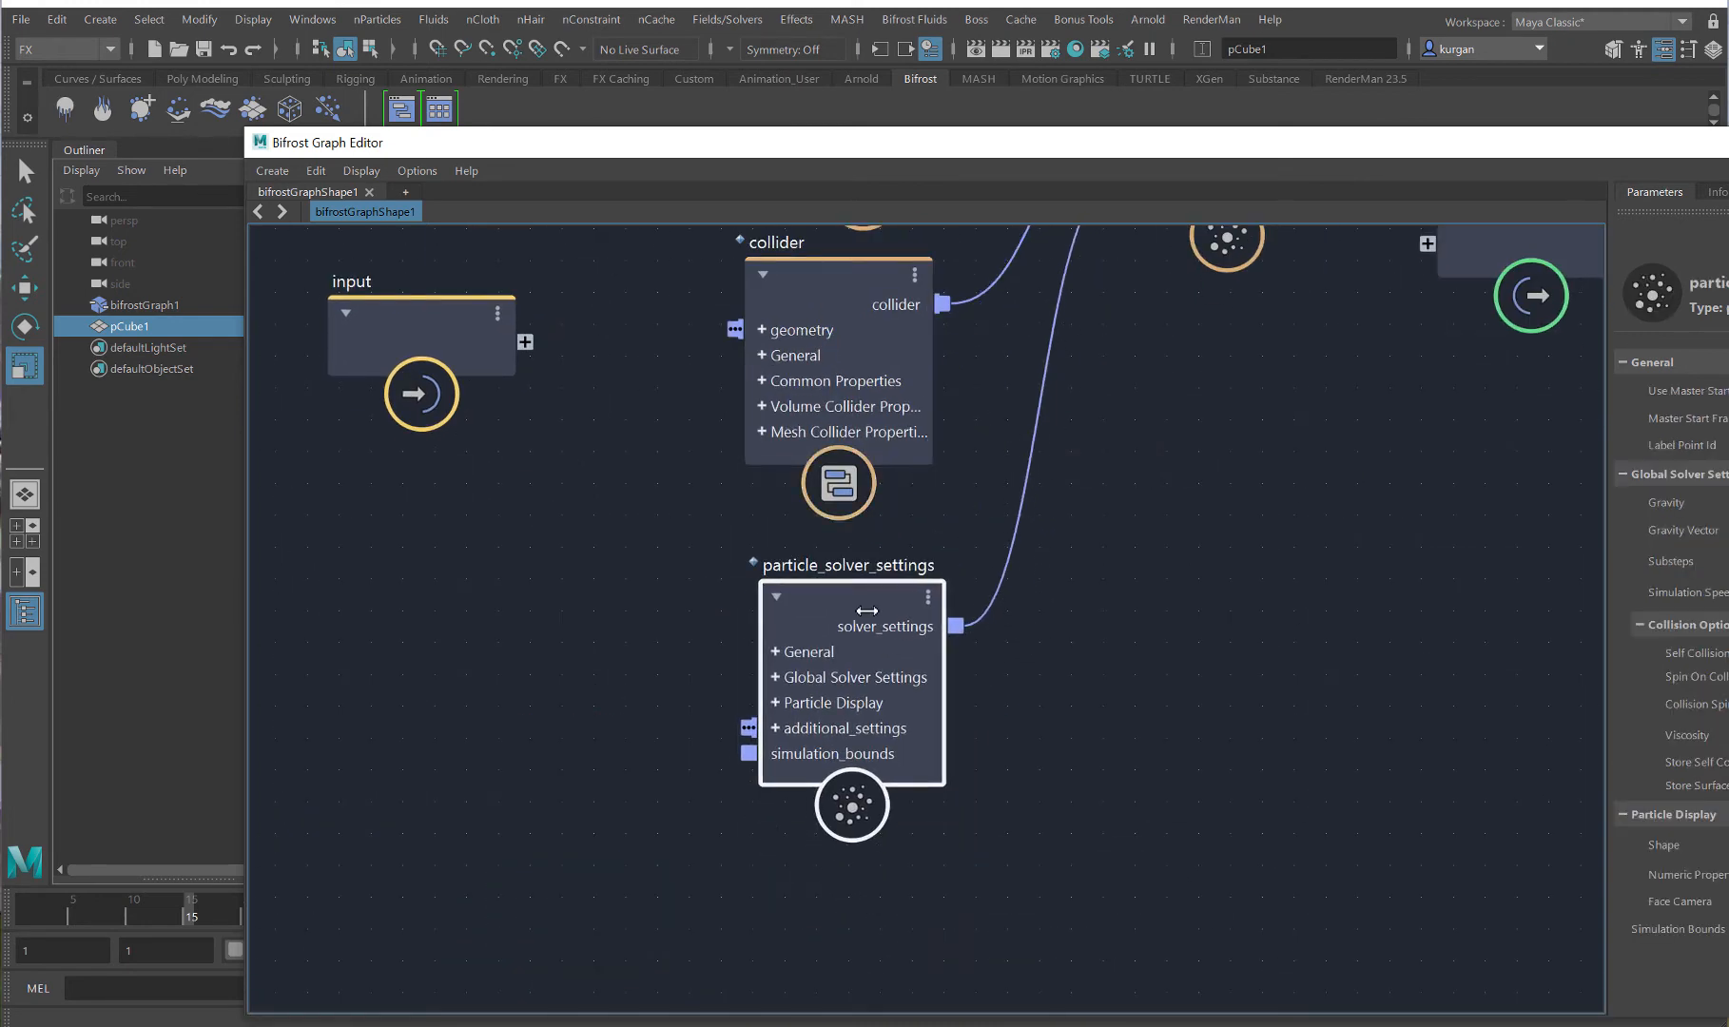
middle_click_drag(1270, 619, 1257, 779)
middle_click_drag(1018, 367, 1028, 426)
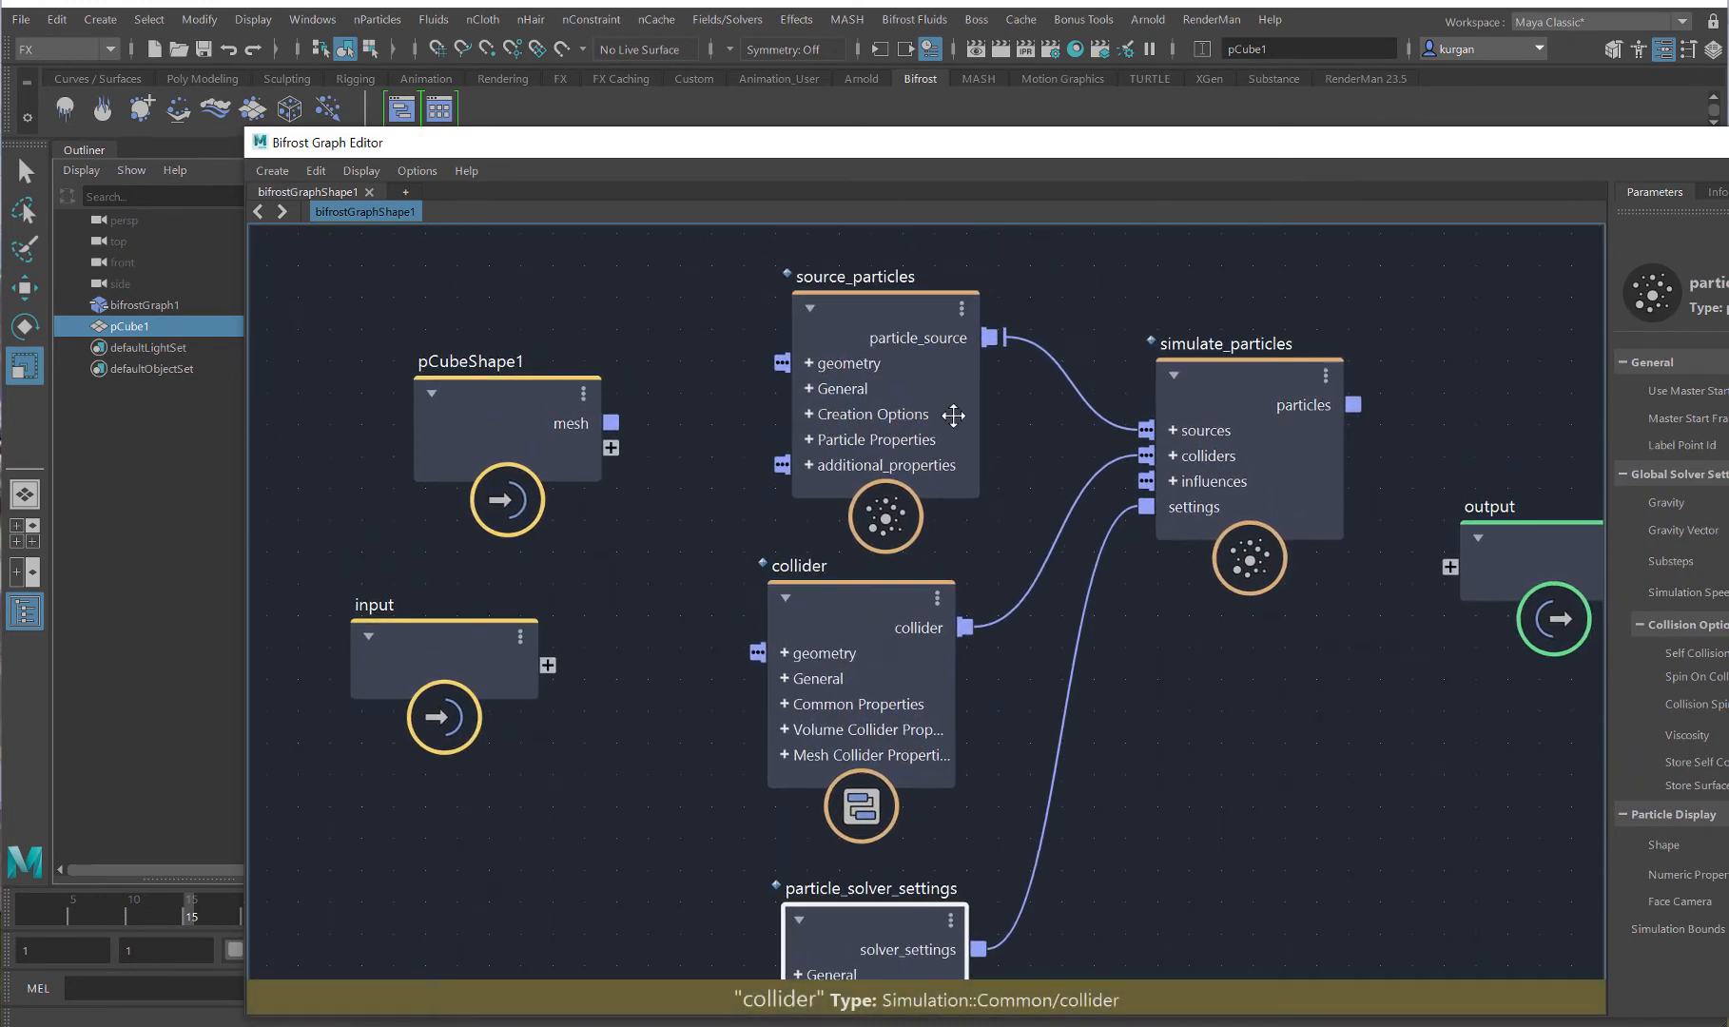
middle_click_drag(1045, 676, 1032, 531)
middle_click_drag(1123, 703, 1069, 857)
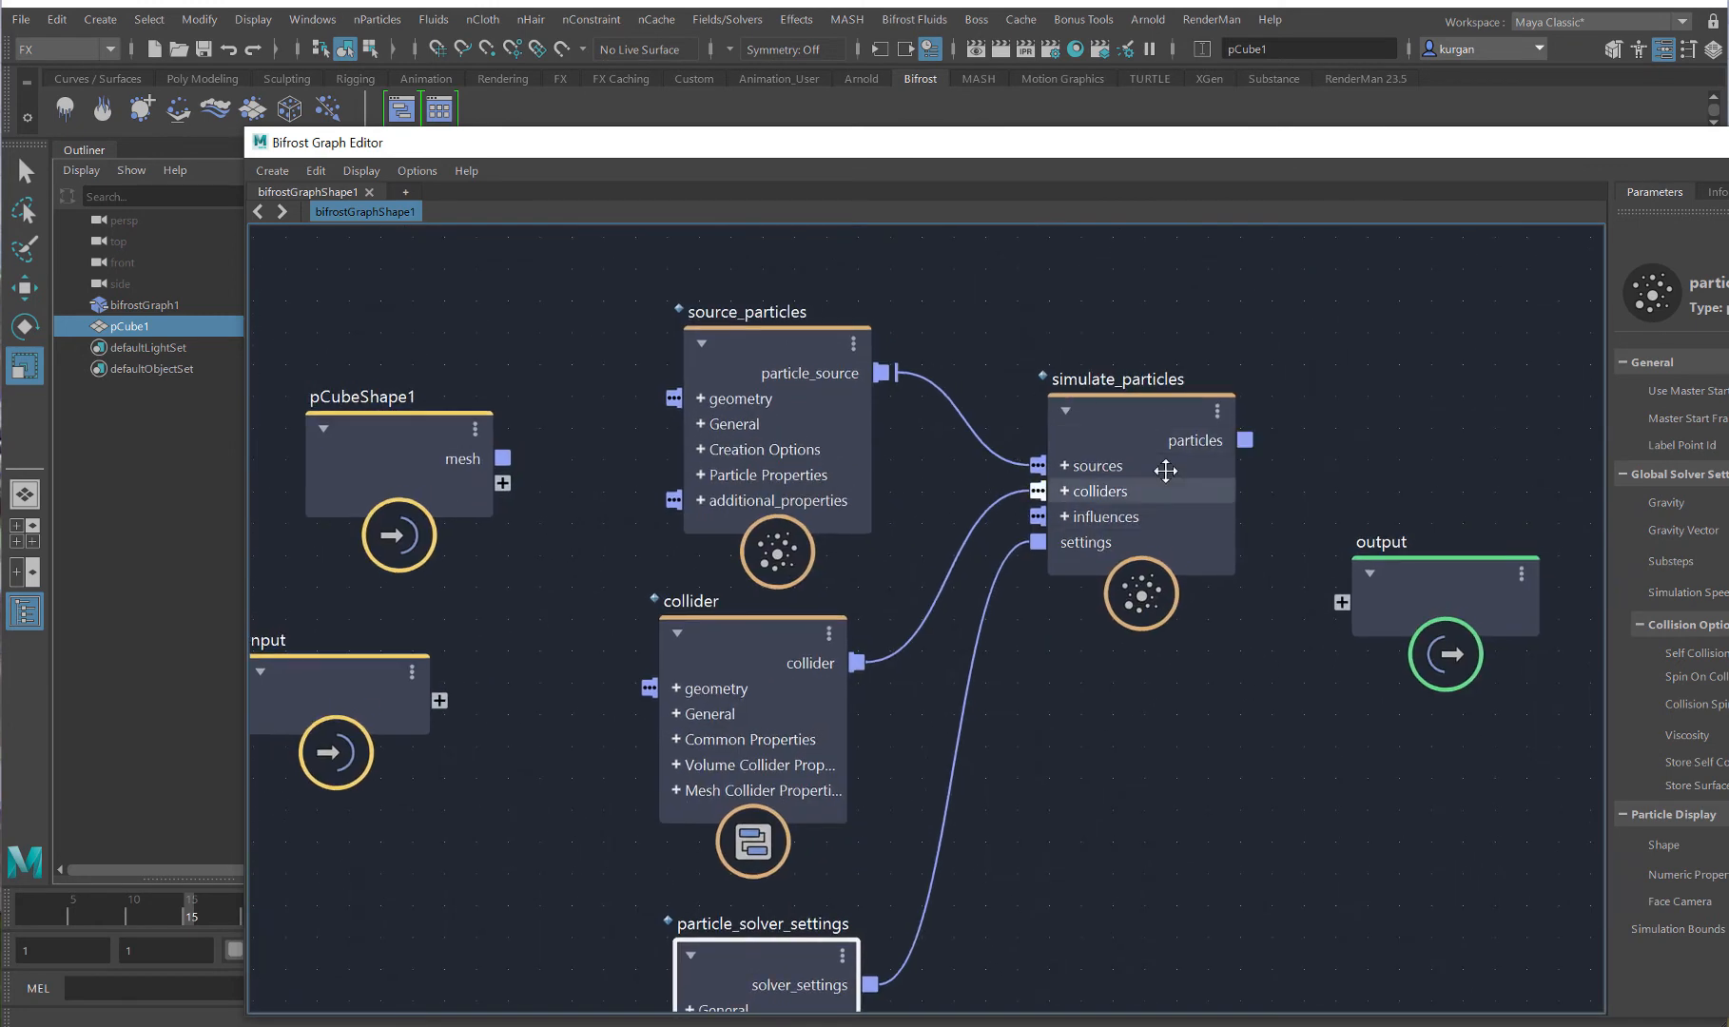
- Connect the pCubeShape1 mesh to the geometry port of source_particles and move the Graph Editor away from the viewport
left_click(1125, 436)
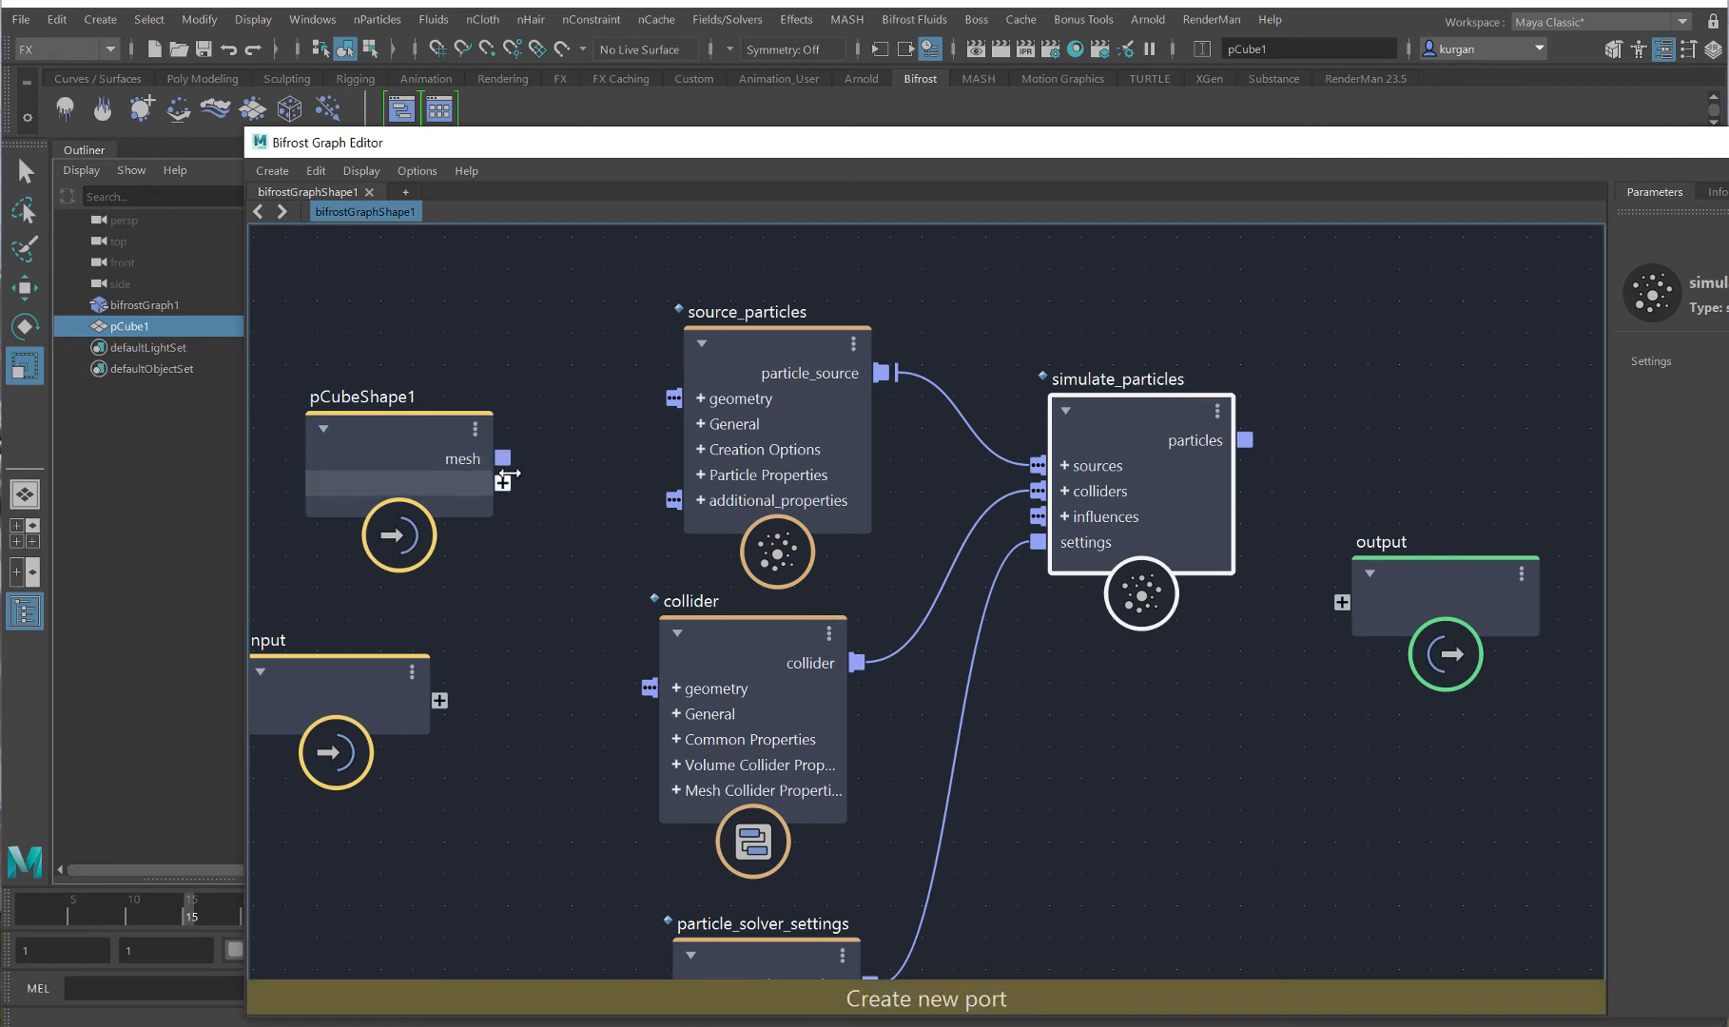
left_click_drag(502, 458, 674, 398)
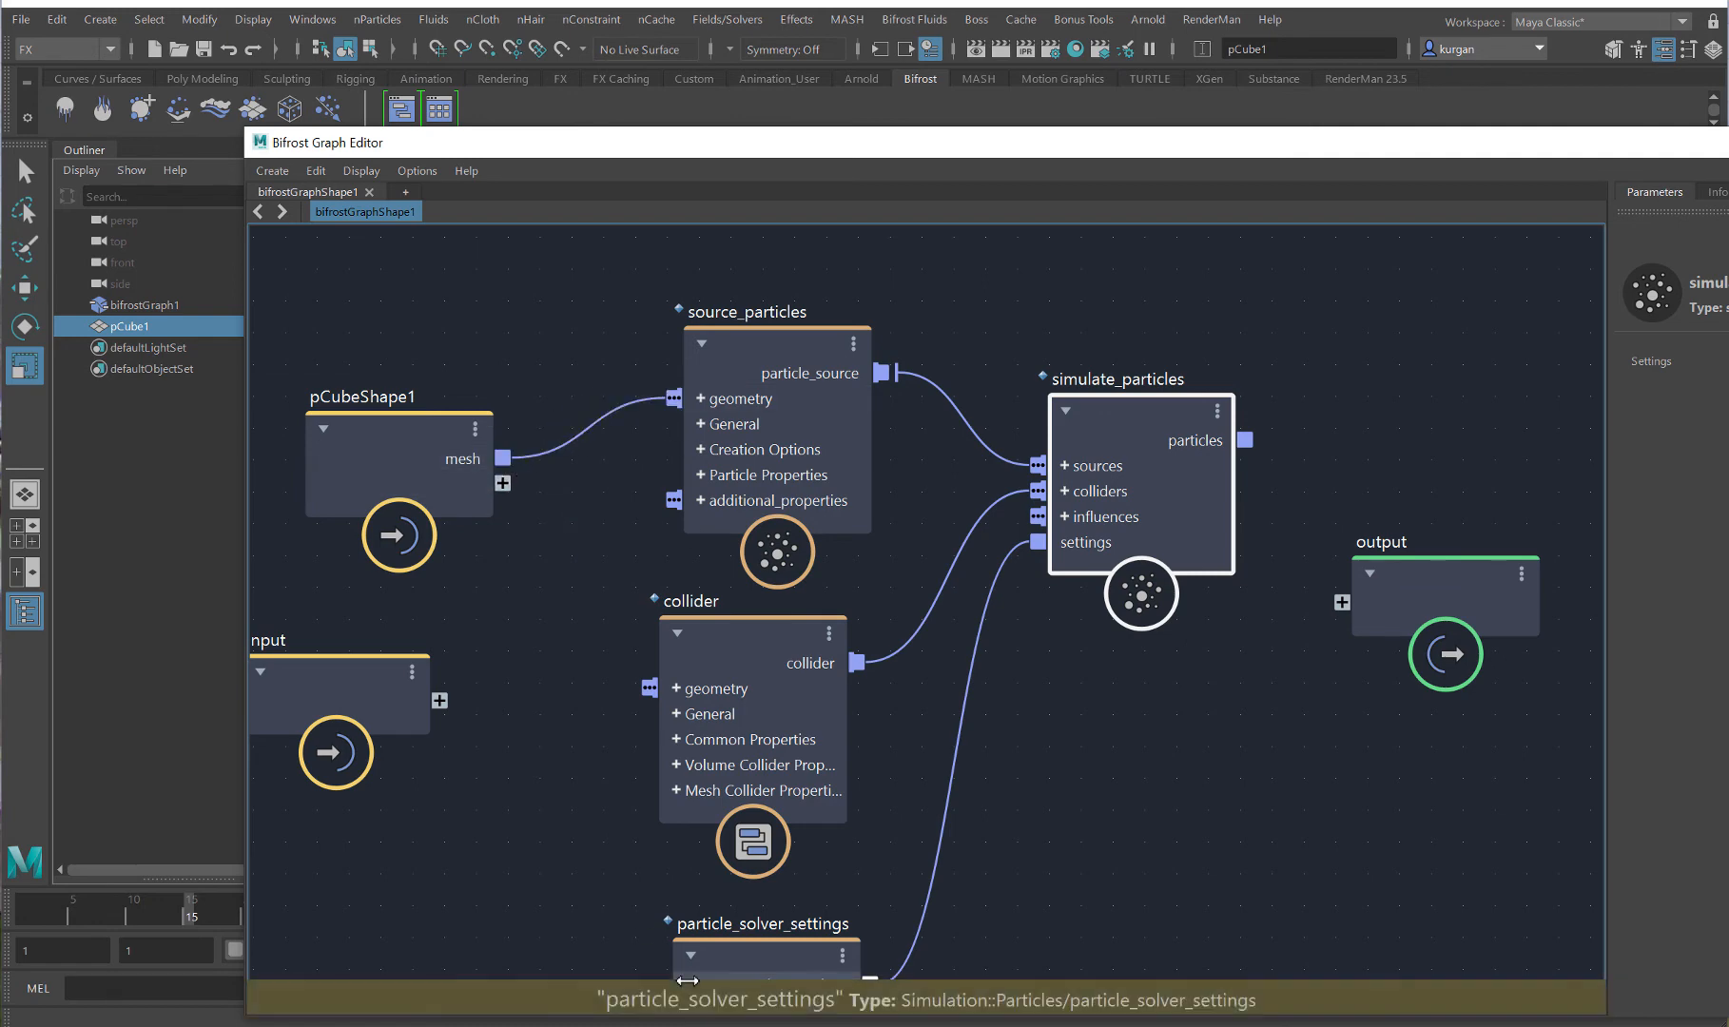
left_click_drag(974, 144, 532, 1023)
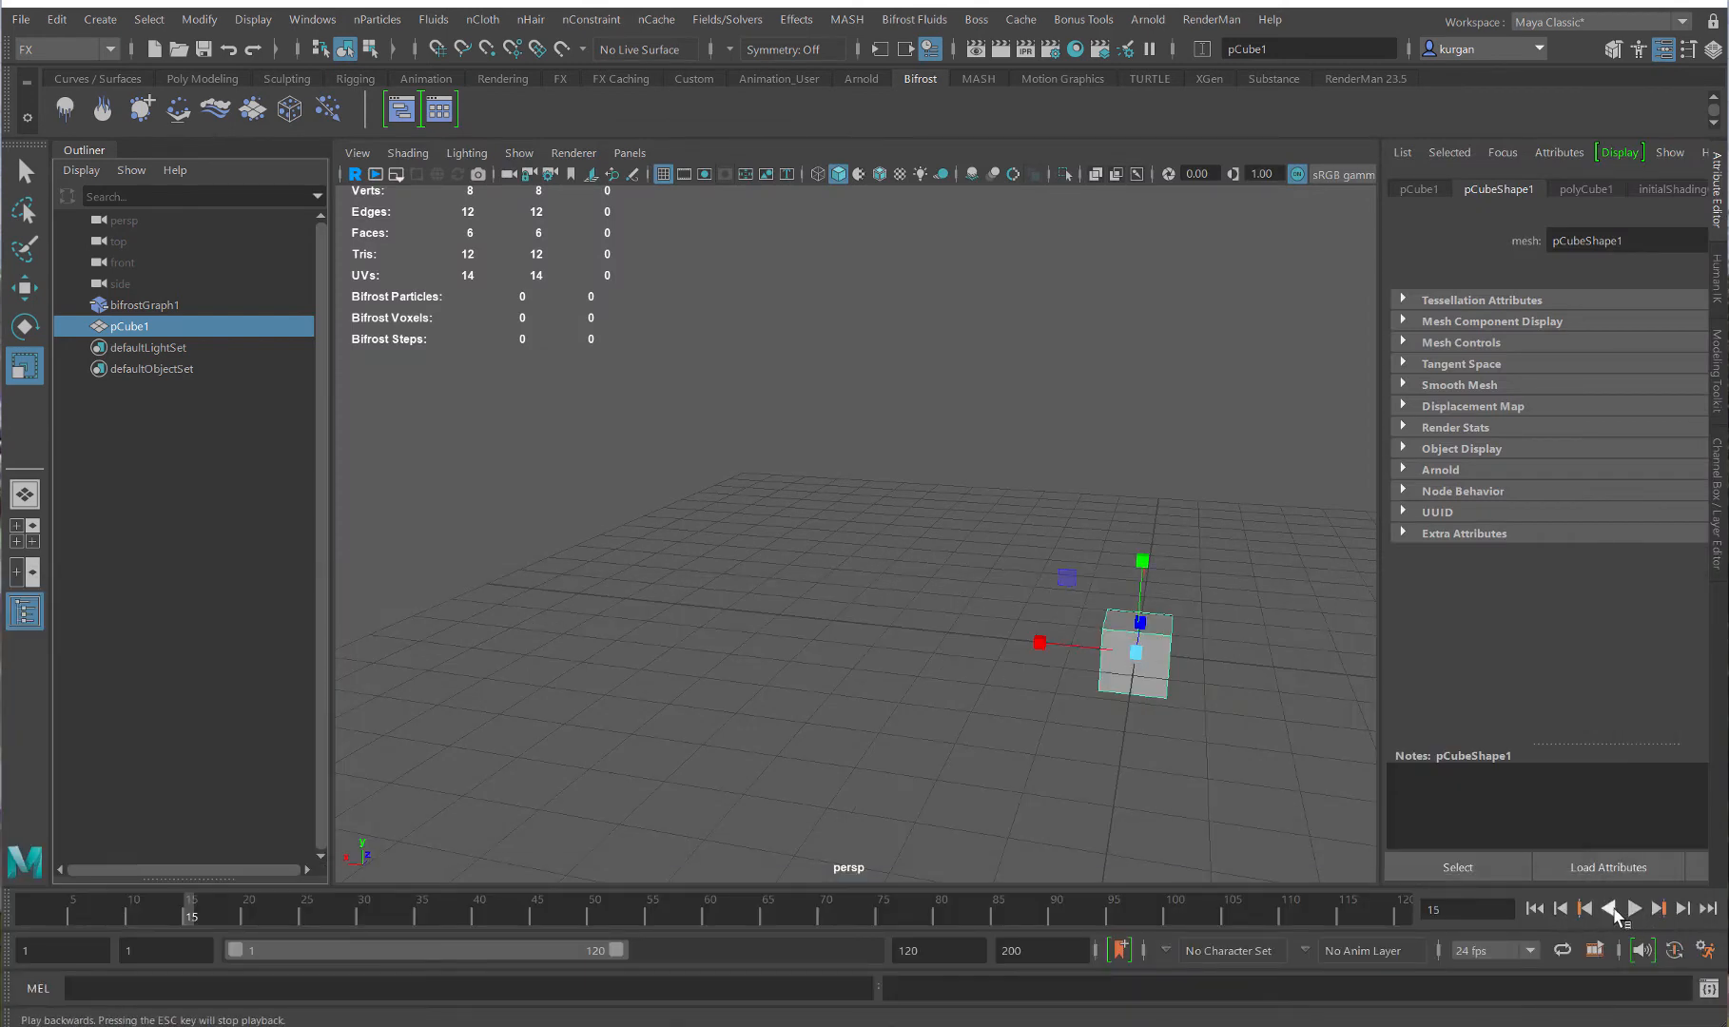
- Play the particle simulation from frame 1 for a few frames and rewind the timeline to the start
left_click(1534, 908)
left_click(1634, 909)
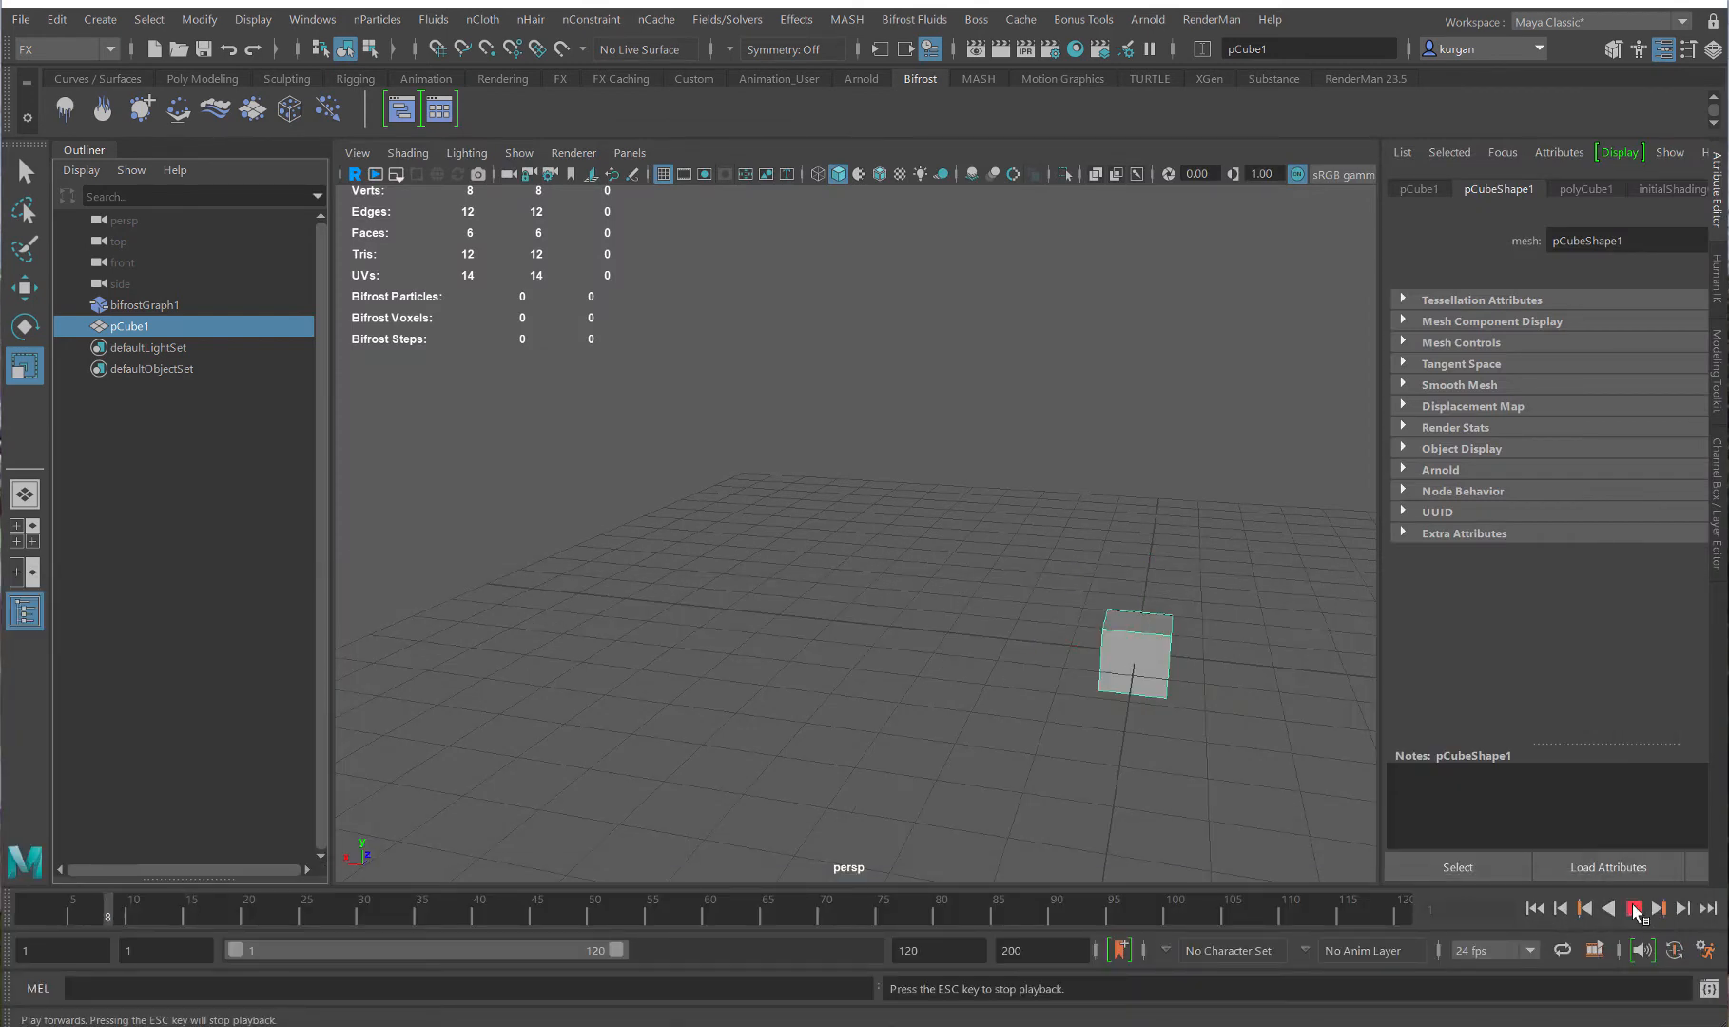
left_click(1633, 909)
left_click(1532, 910)
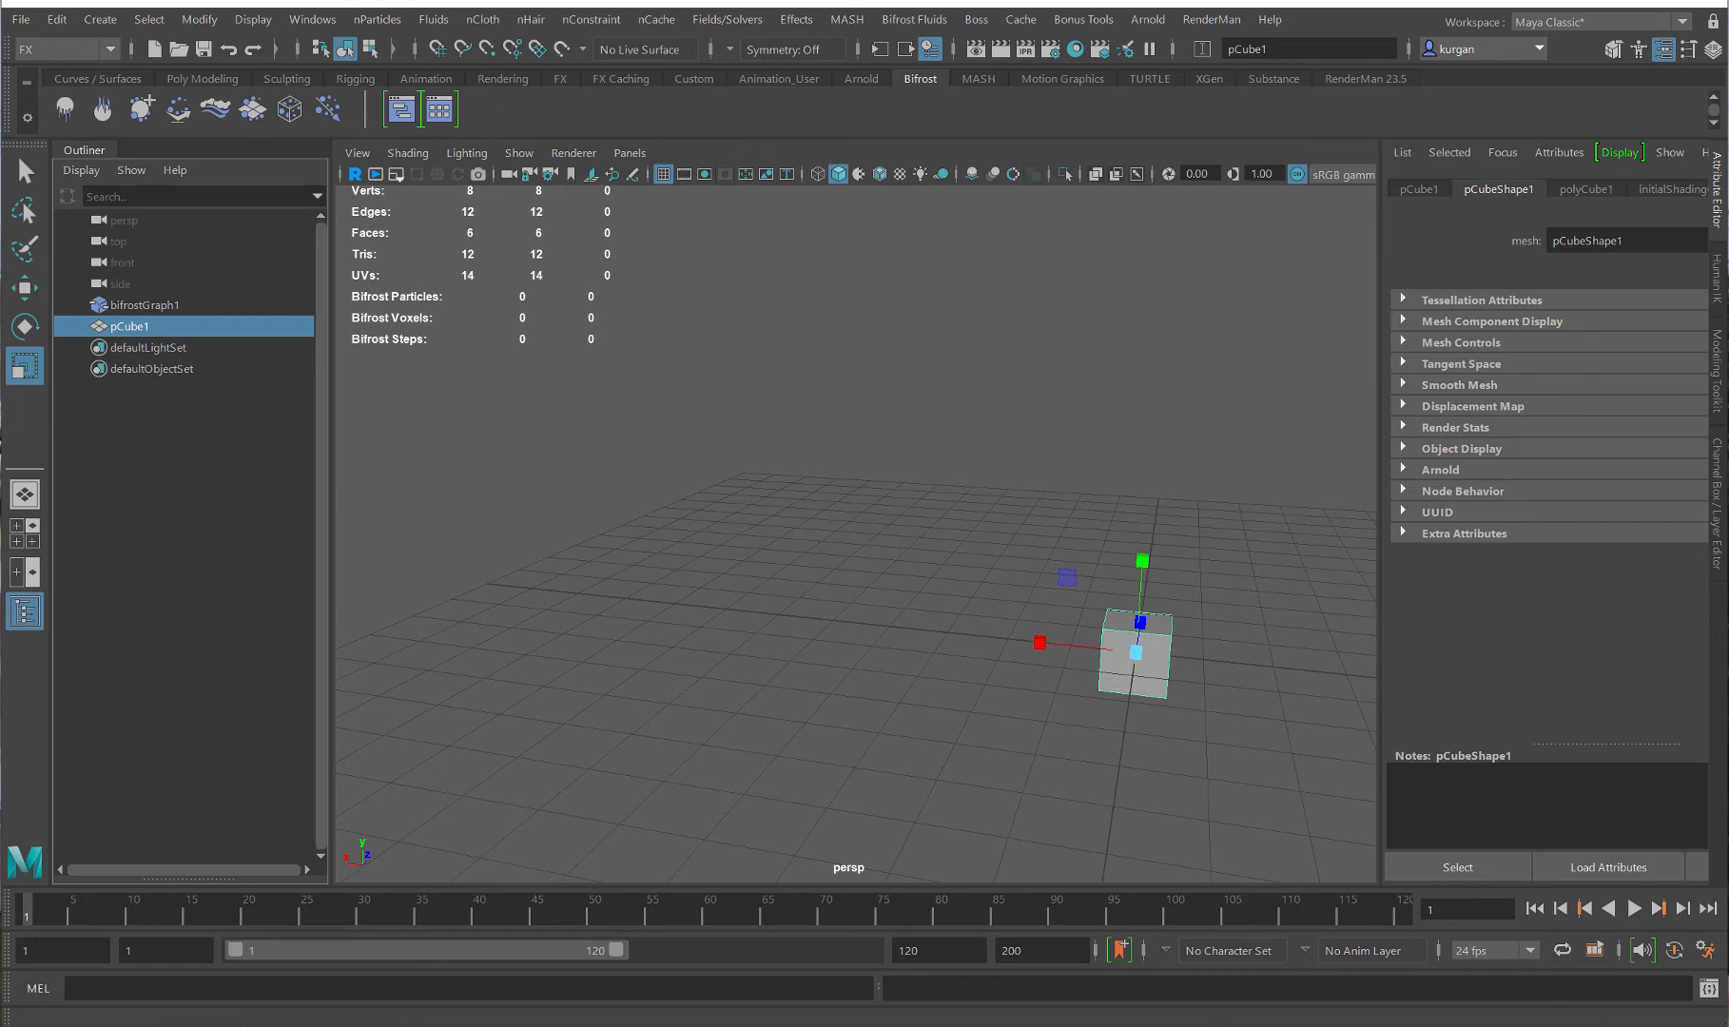
- Connect the particles port of simulate_particles to the output node and play the simulation up to frame 44
left_click_drag(1222, 1024, 917, 618)
left_click_drag(998, 714, 1003, 725)
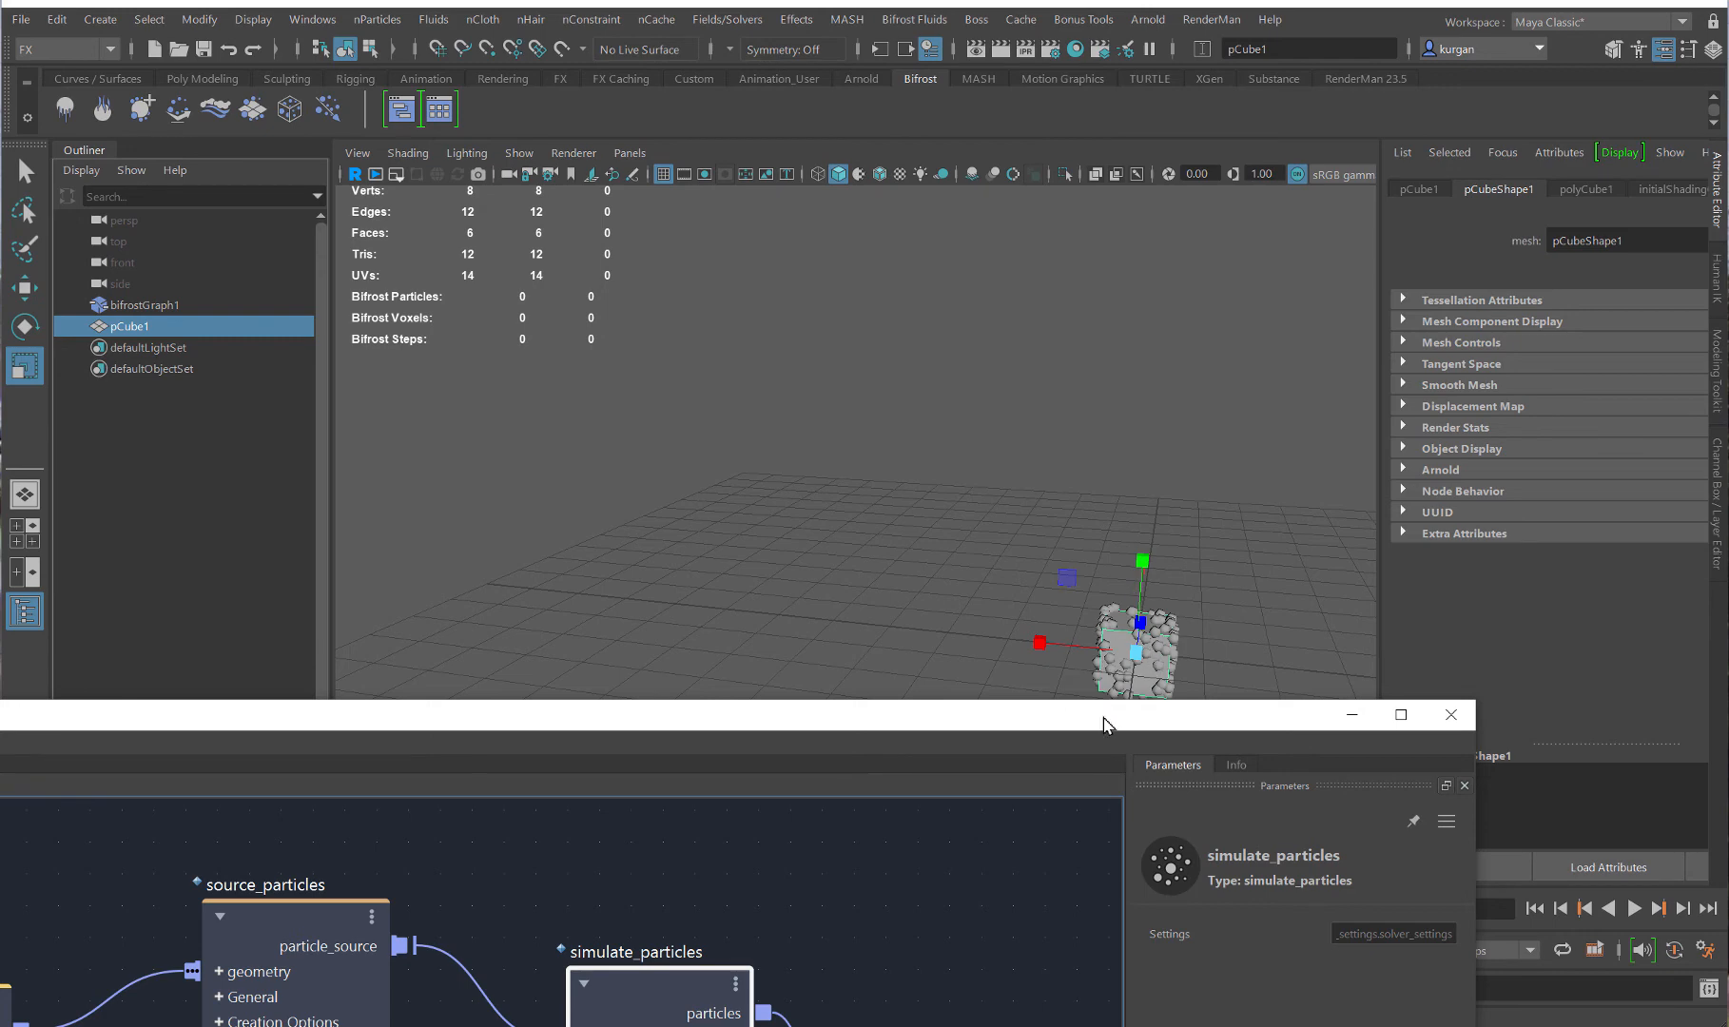
left_click_drag(1104, 718, 1172, 1007)
left_click(1632, 908)
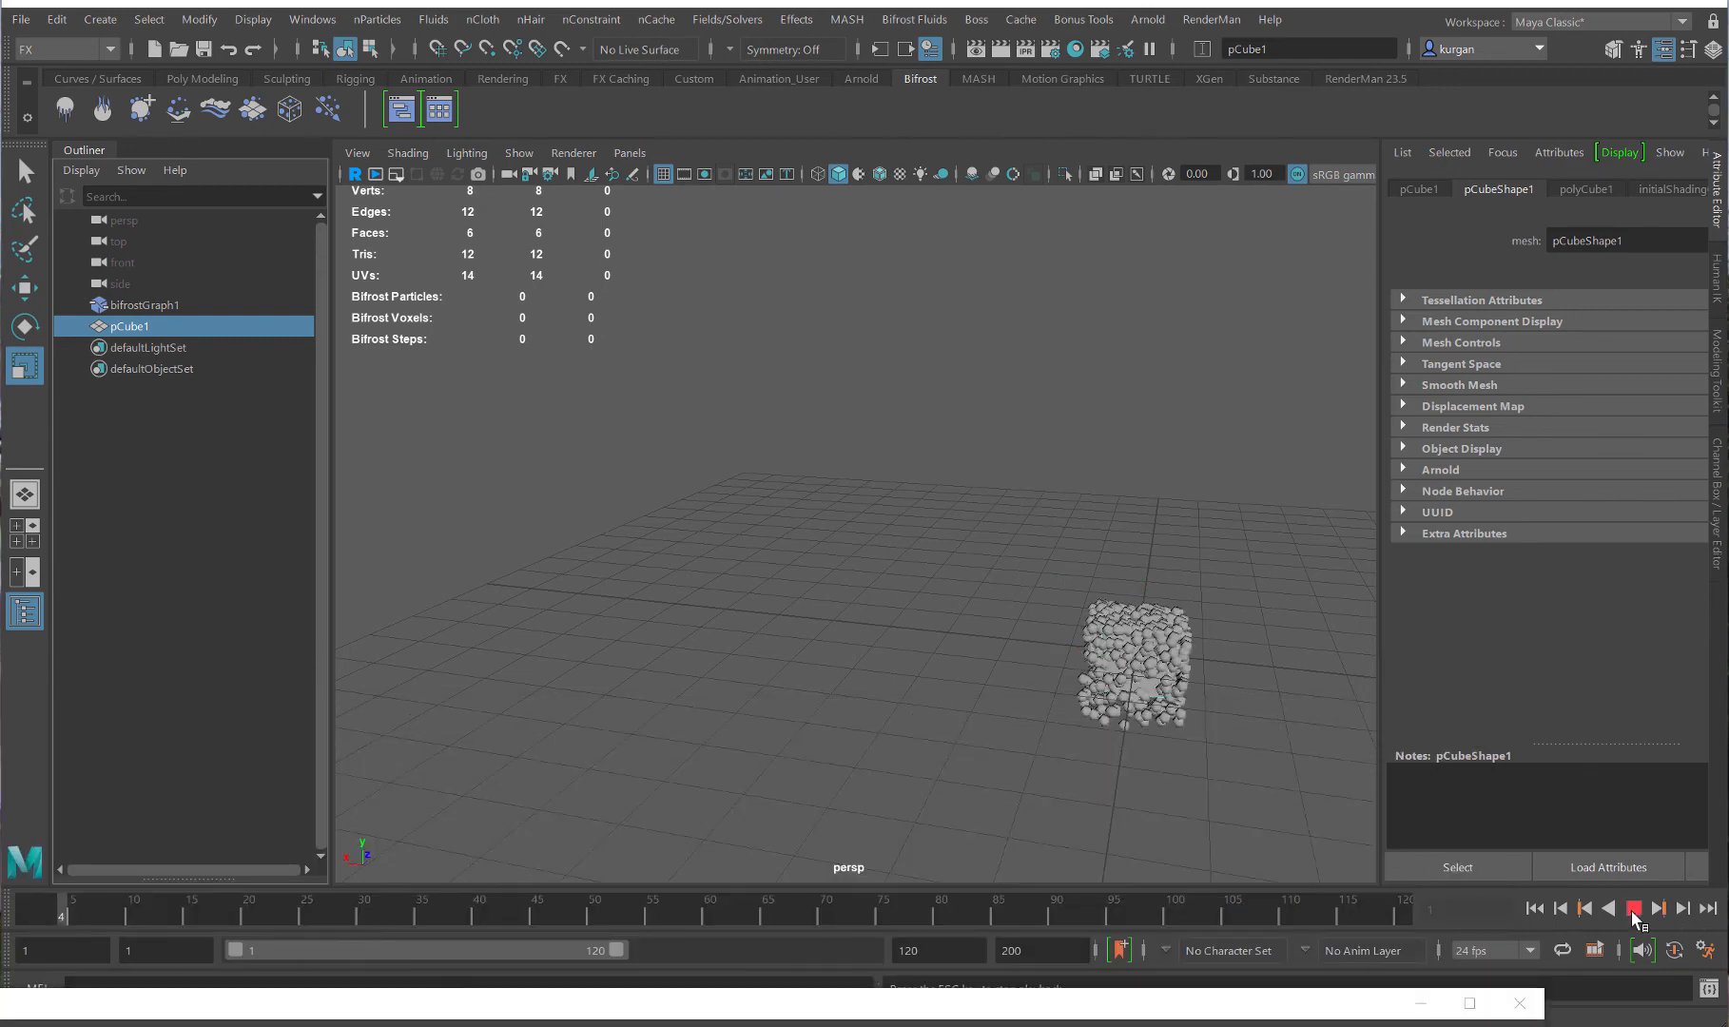
left_click(1632, 908)
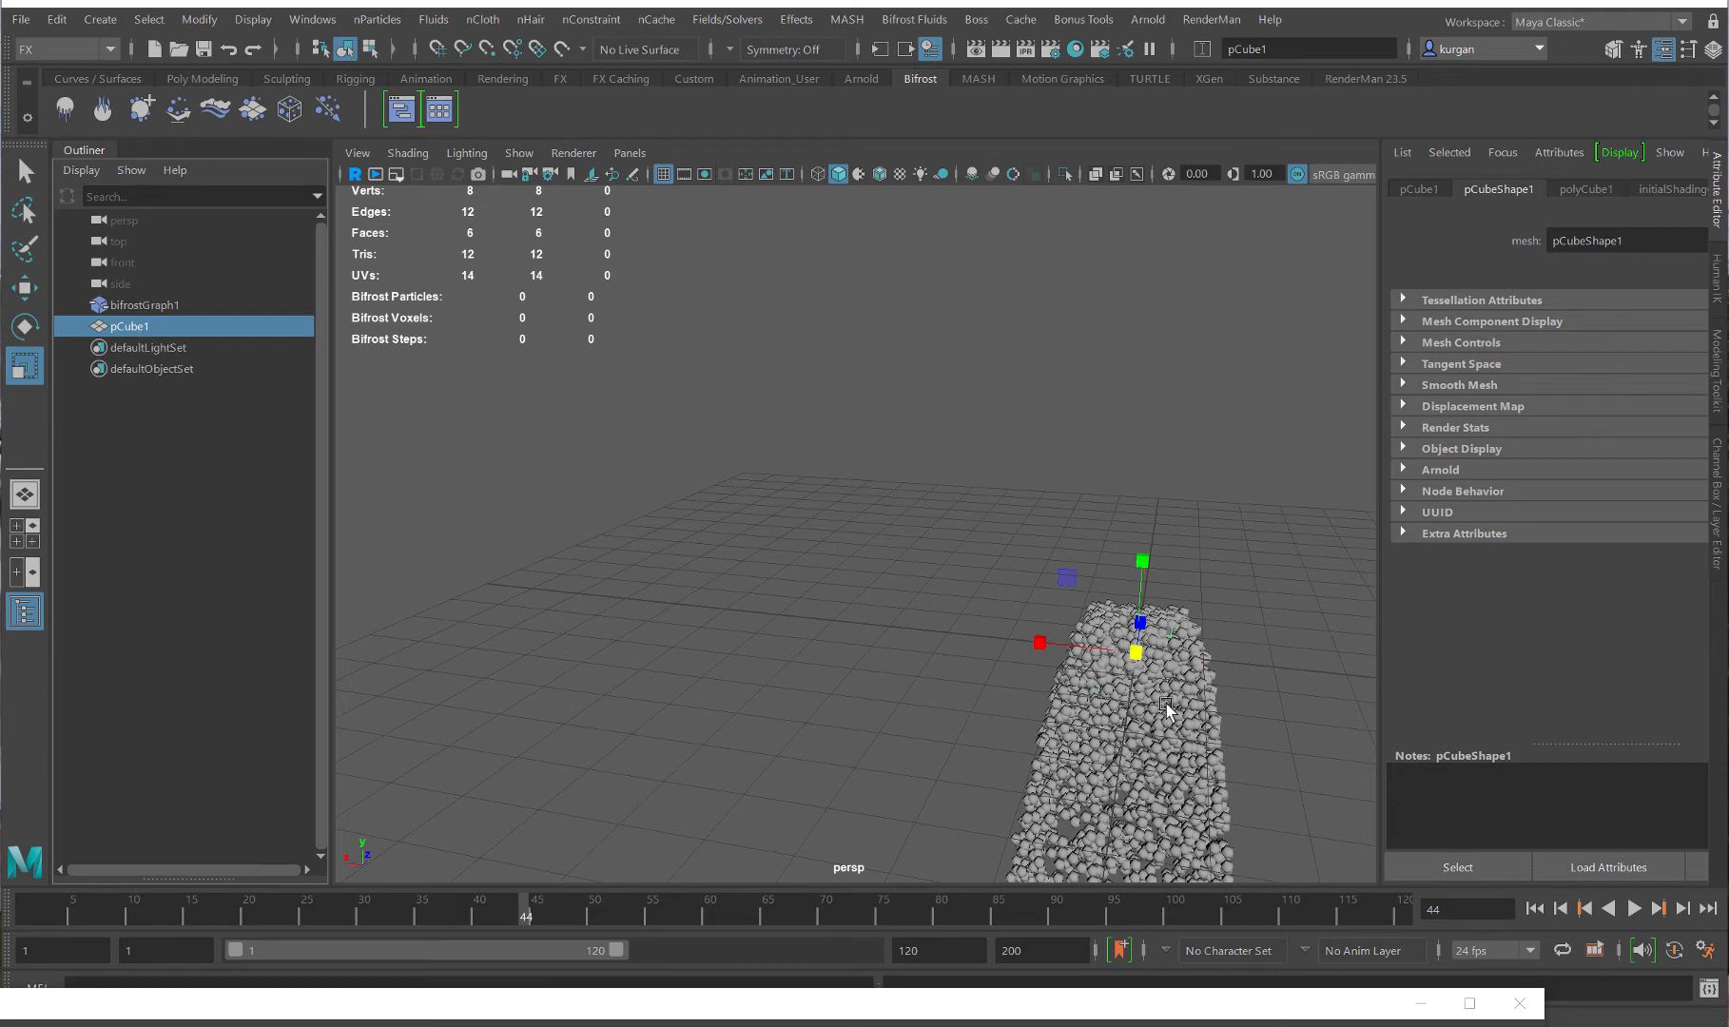
- Raise the emitting cube high above the grid along its vertical axis
key("w")
left_click_drag(1153, 578, 1170, 143)
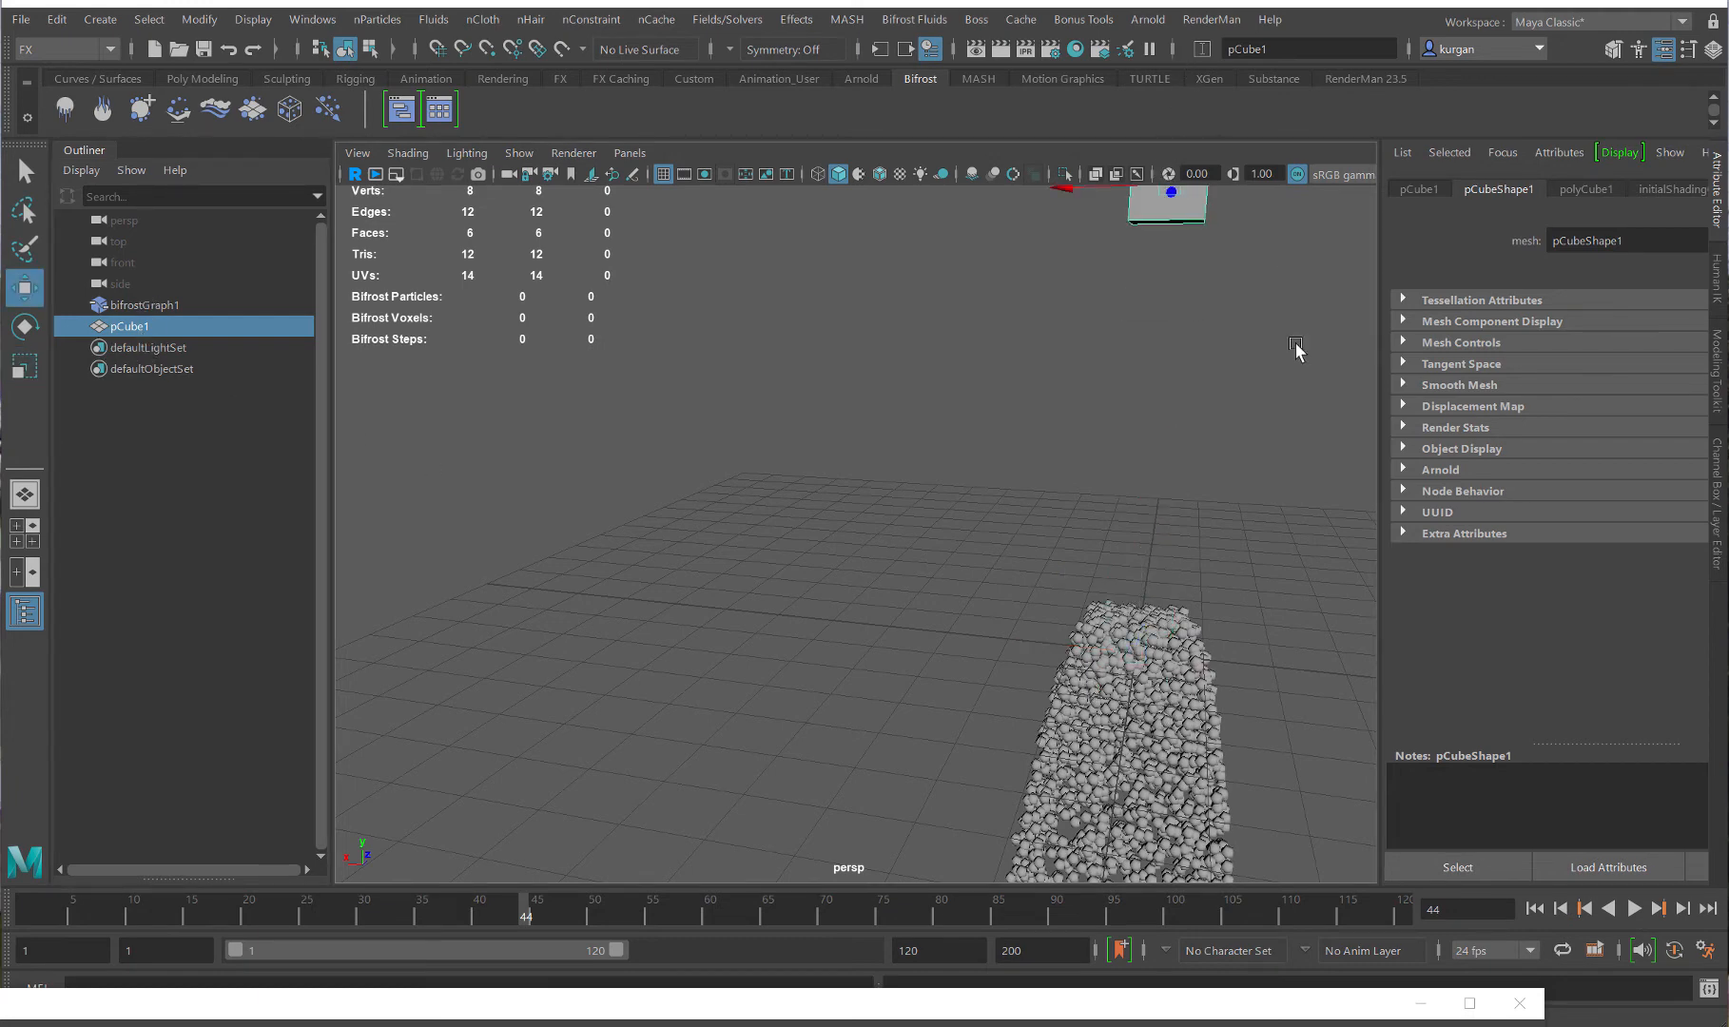
right_click_drag(1236, 411, 777, 432, "alt")
left_click_drag(989, 297, 993, 198)
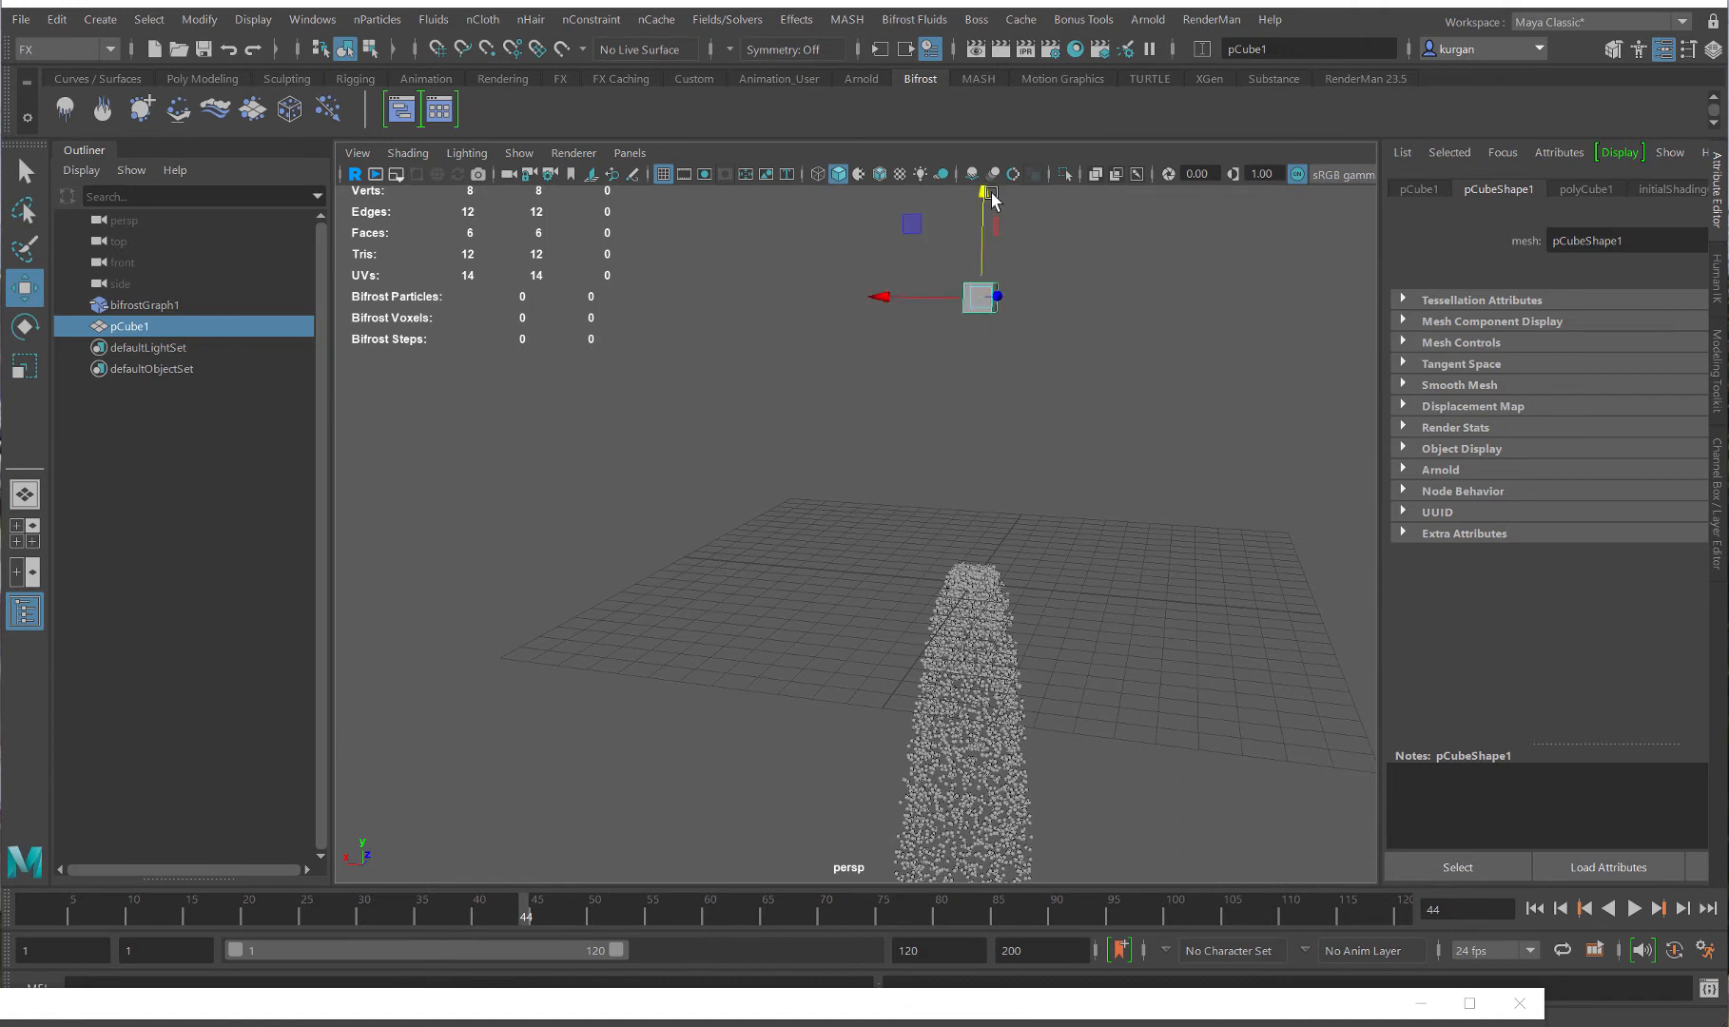
- Raise the cube a little further, then create a polygon sphere and move it up between the grid and the cube
middle_click_drag(1077, 413, 1052, 297)
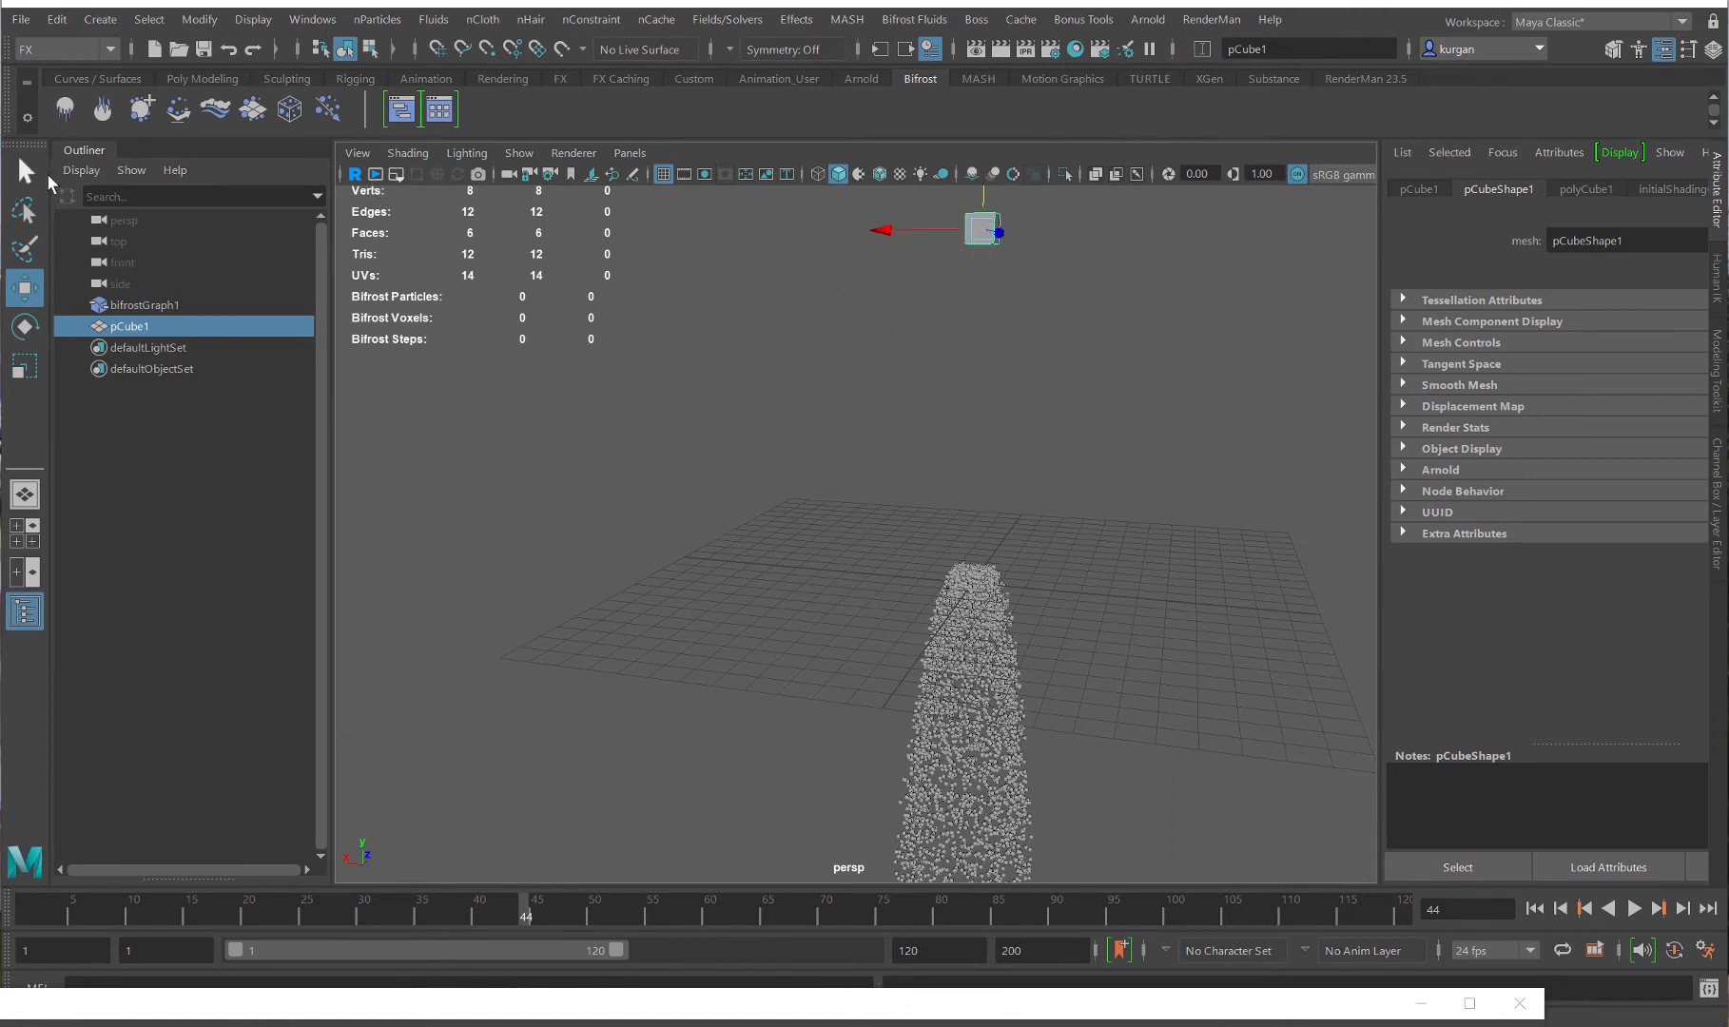
left_click(100, 19)
mouse_move(149, 98)
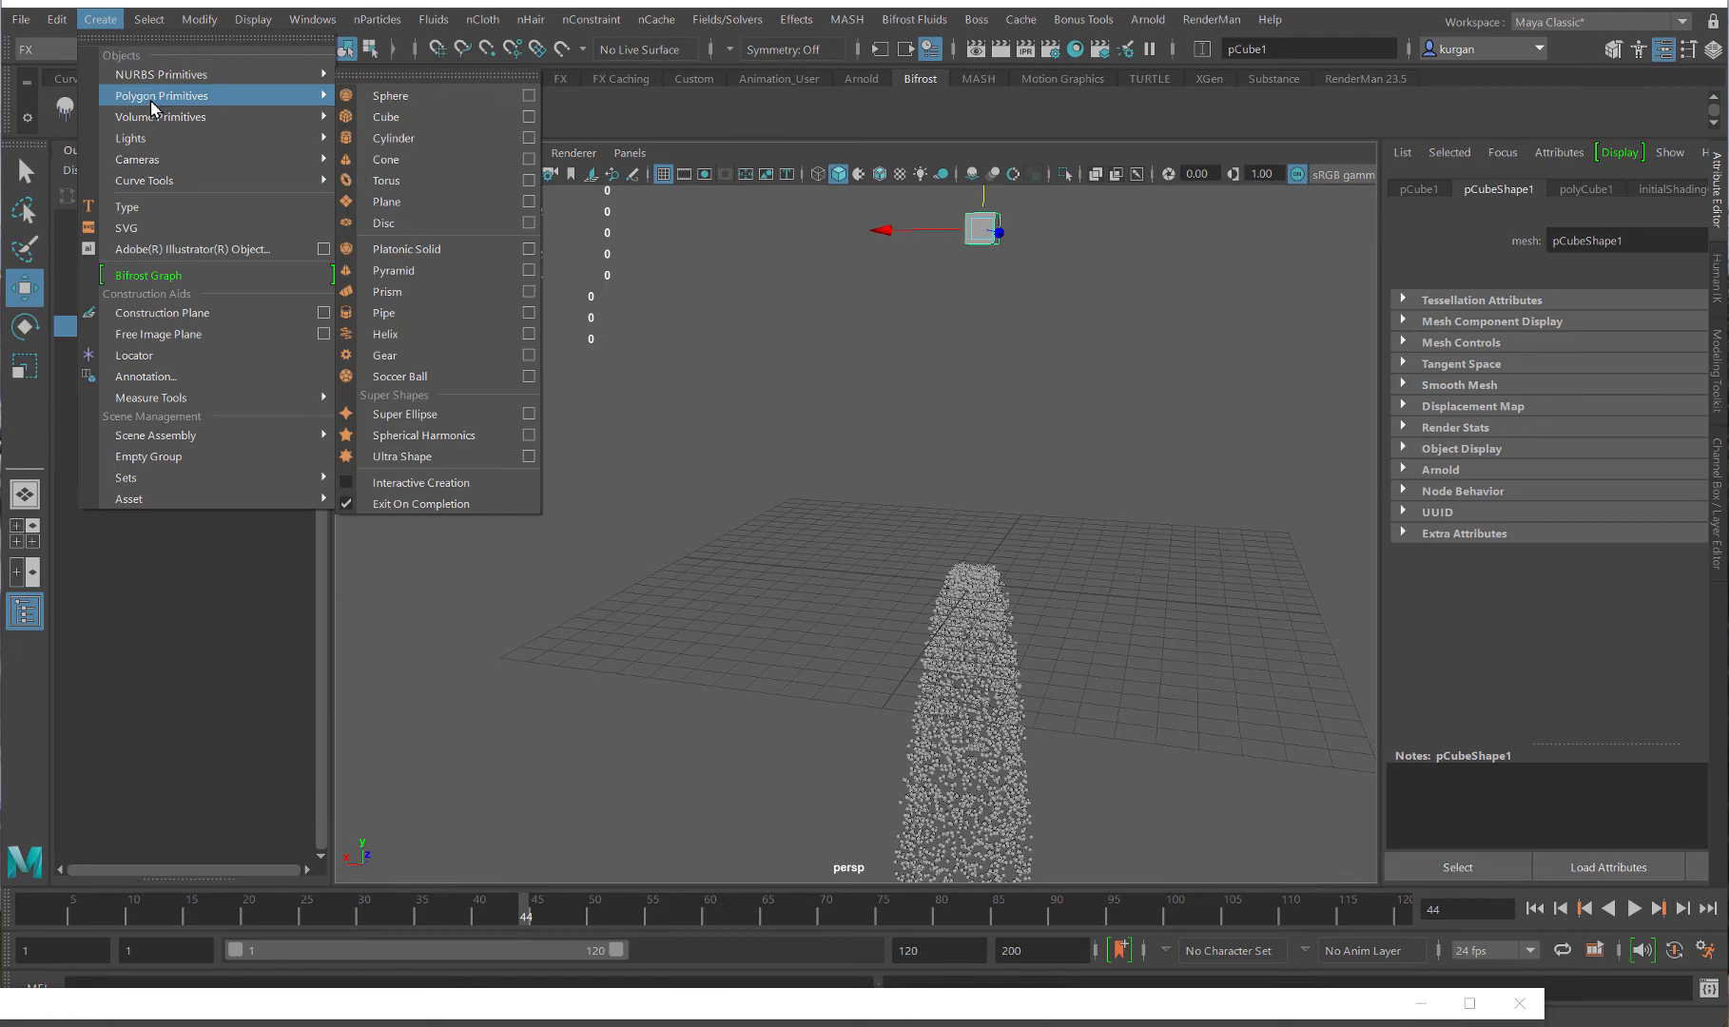
left_click(418, 96)
left_click_drag(977, 493, 981, 359)
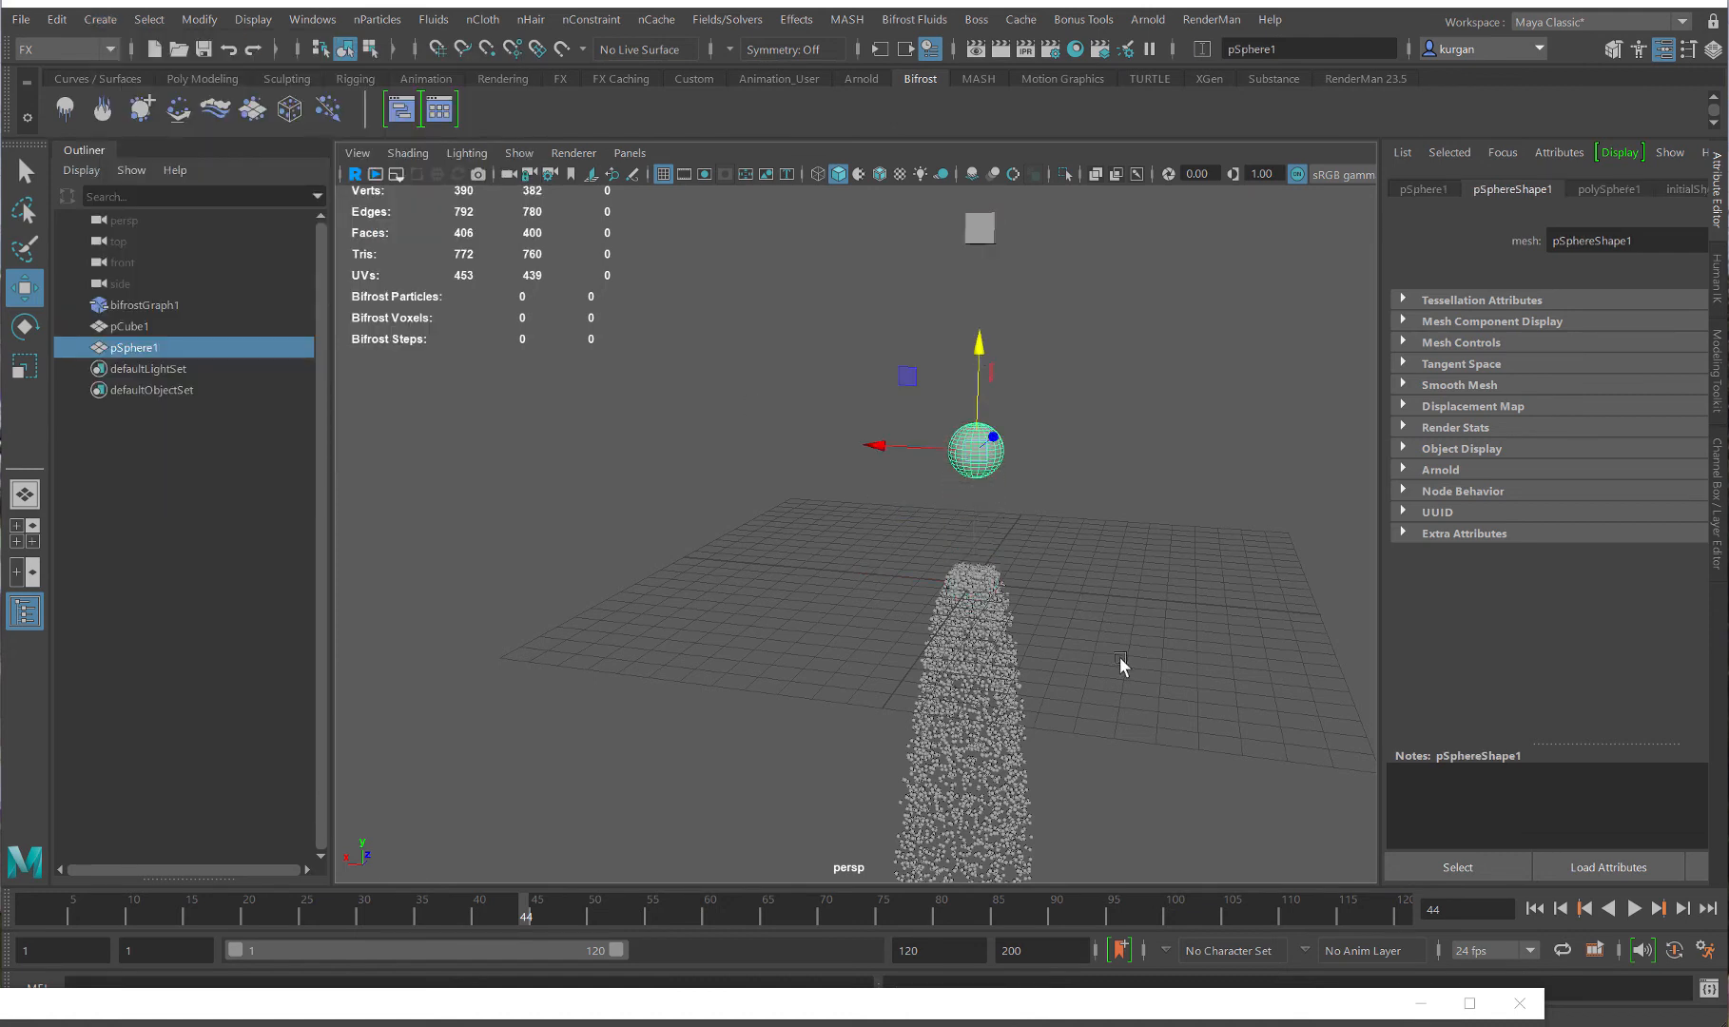
- Scale the sphere up uniformly to several times its size and lower it slightly beneath the cube
key("r")
middle_click_drag(1157, 801, 927, 664)
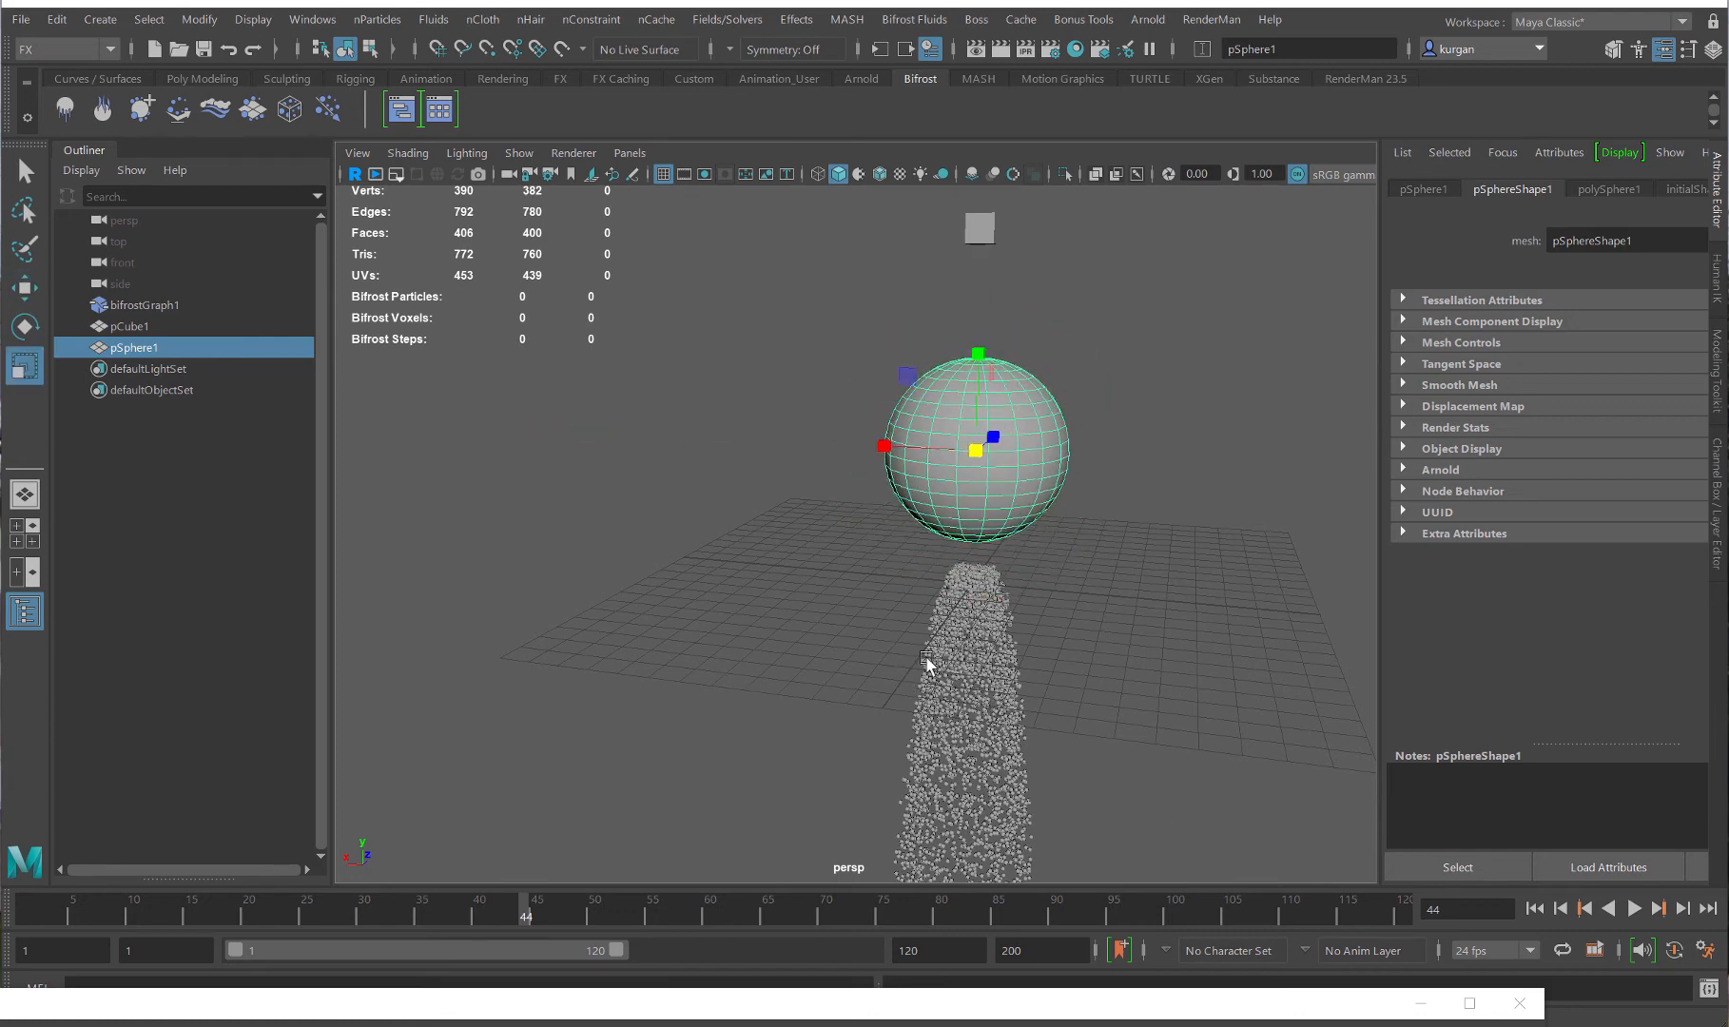
key("w")
left_click_drag(978, 353, 978, 397)
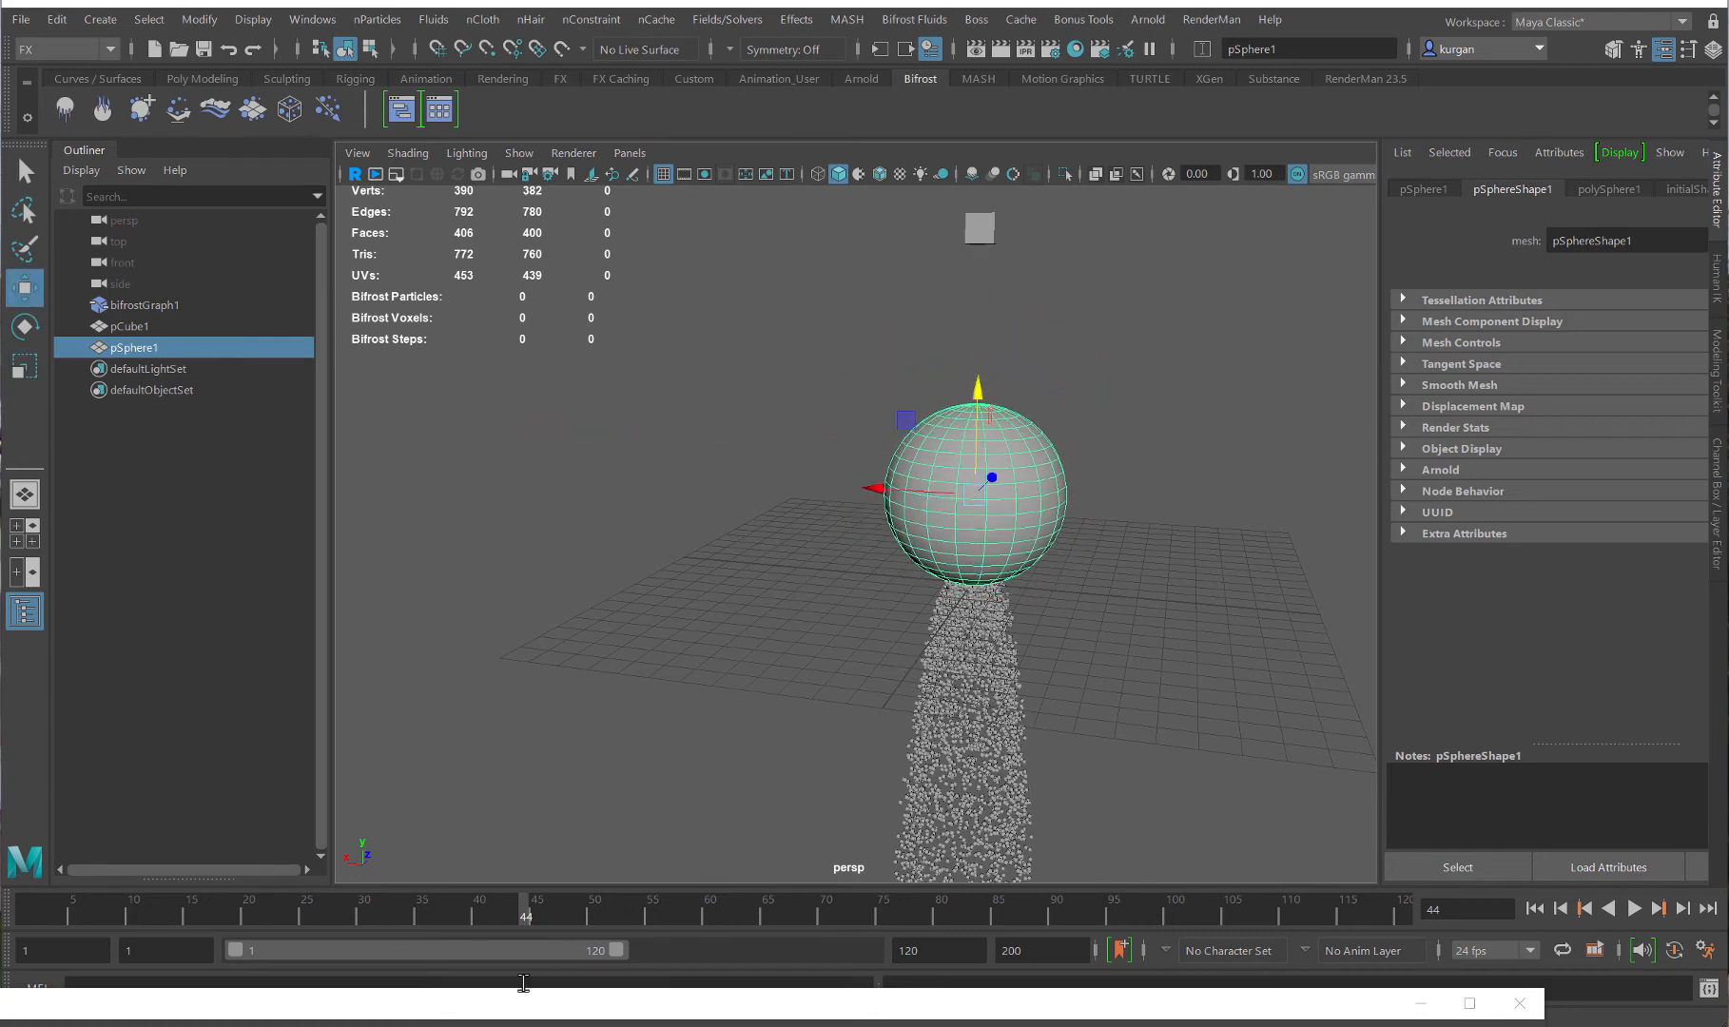
- Add pSphere1 to the Bifrost graph as an input and connect its mesh to the collider's geometry port
left_click_drag(467, 1011, 1078, 105)
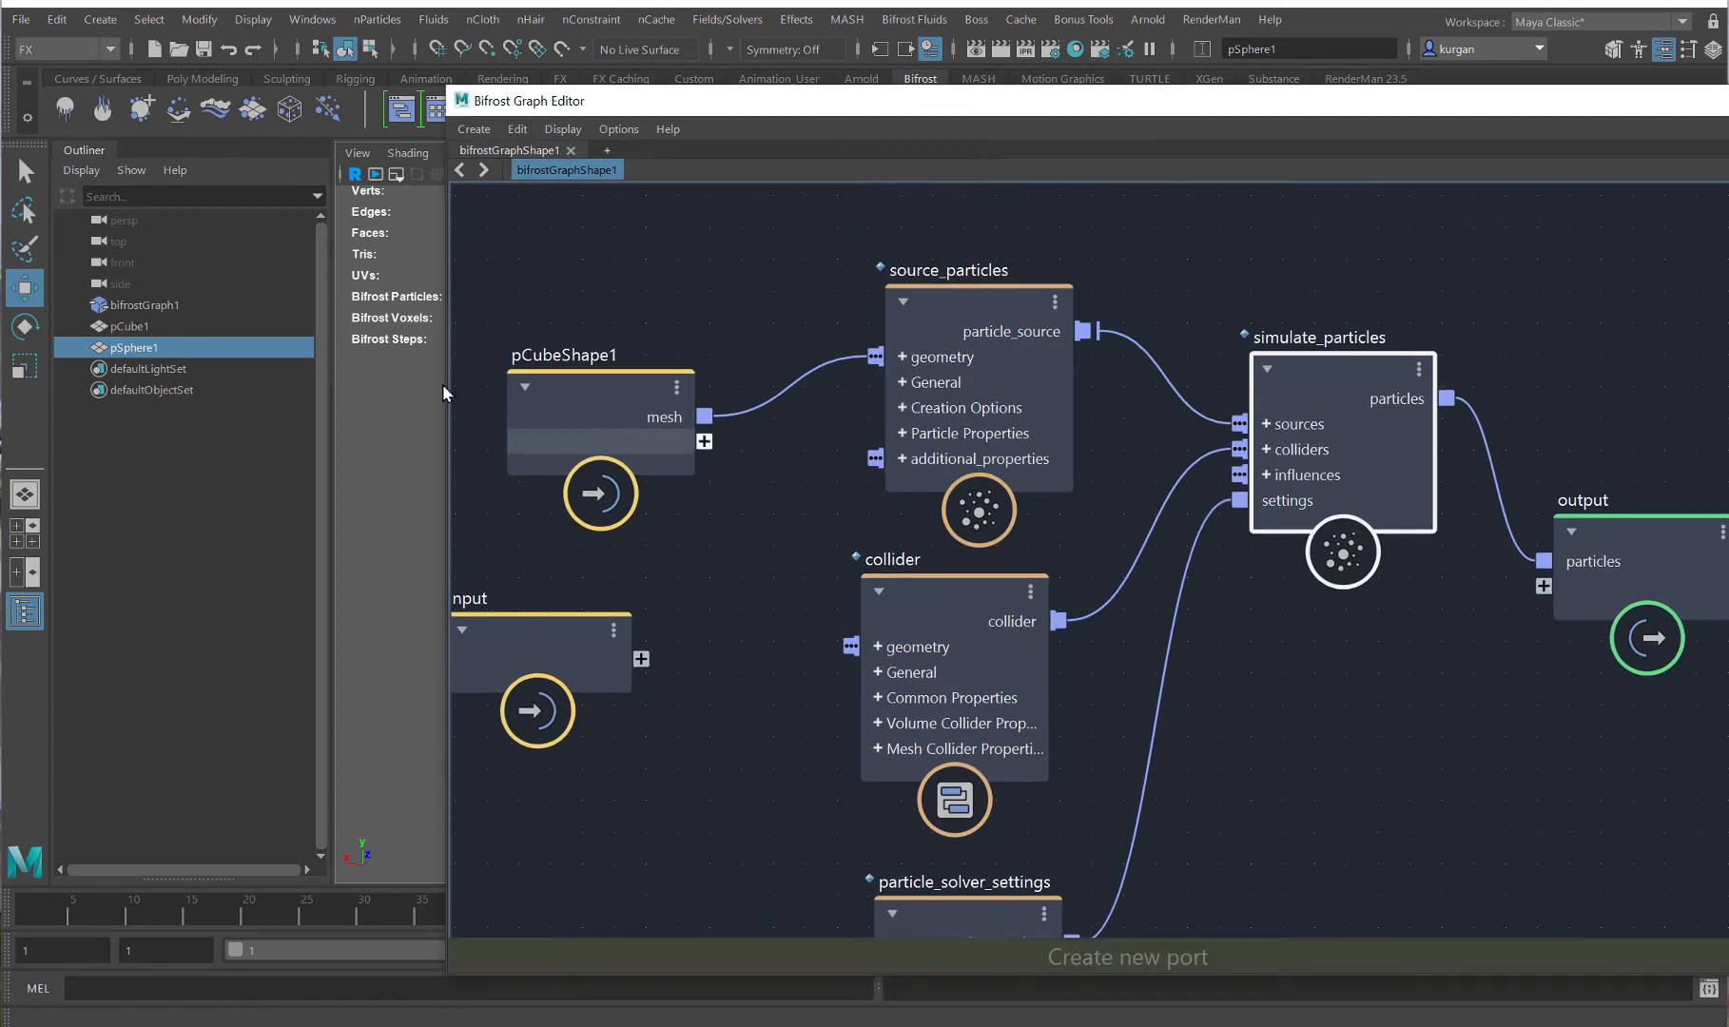
left_click(148, 350)
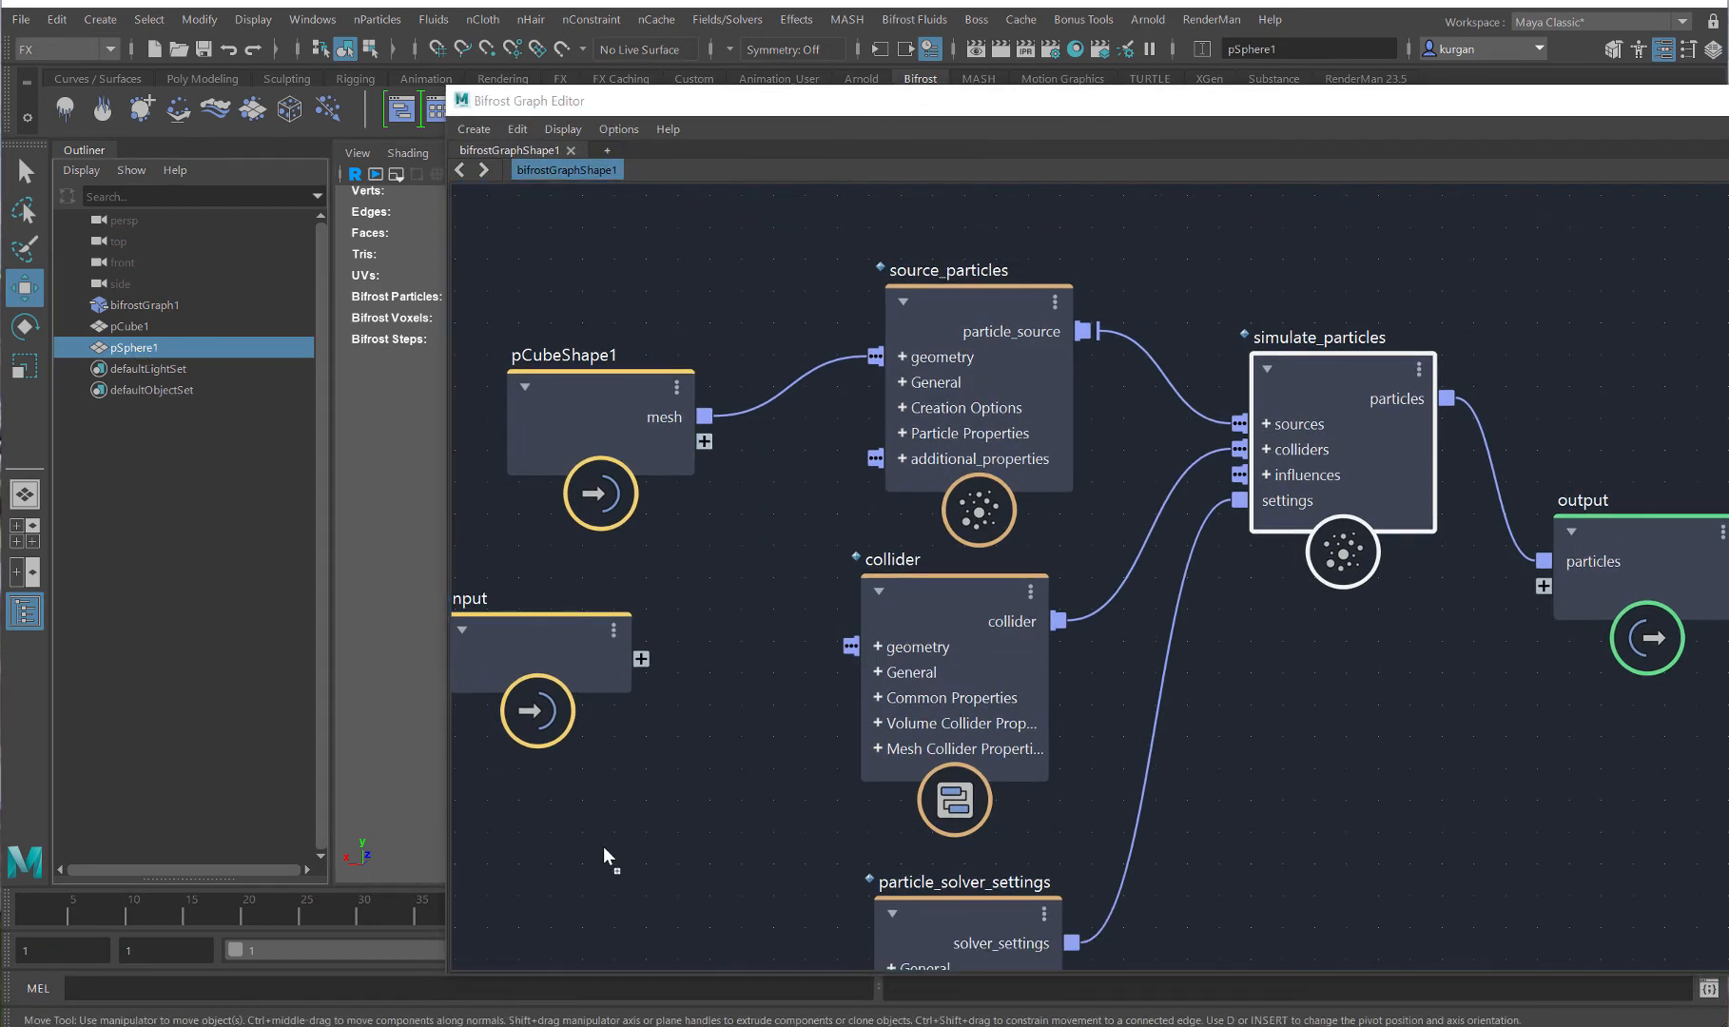
left_click_drag(602, 847, 602, 847)
left_click_drag(708, 903, 840, 637)
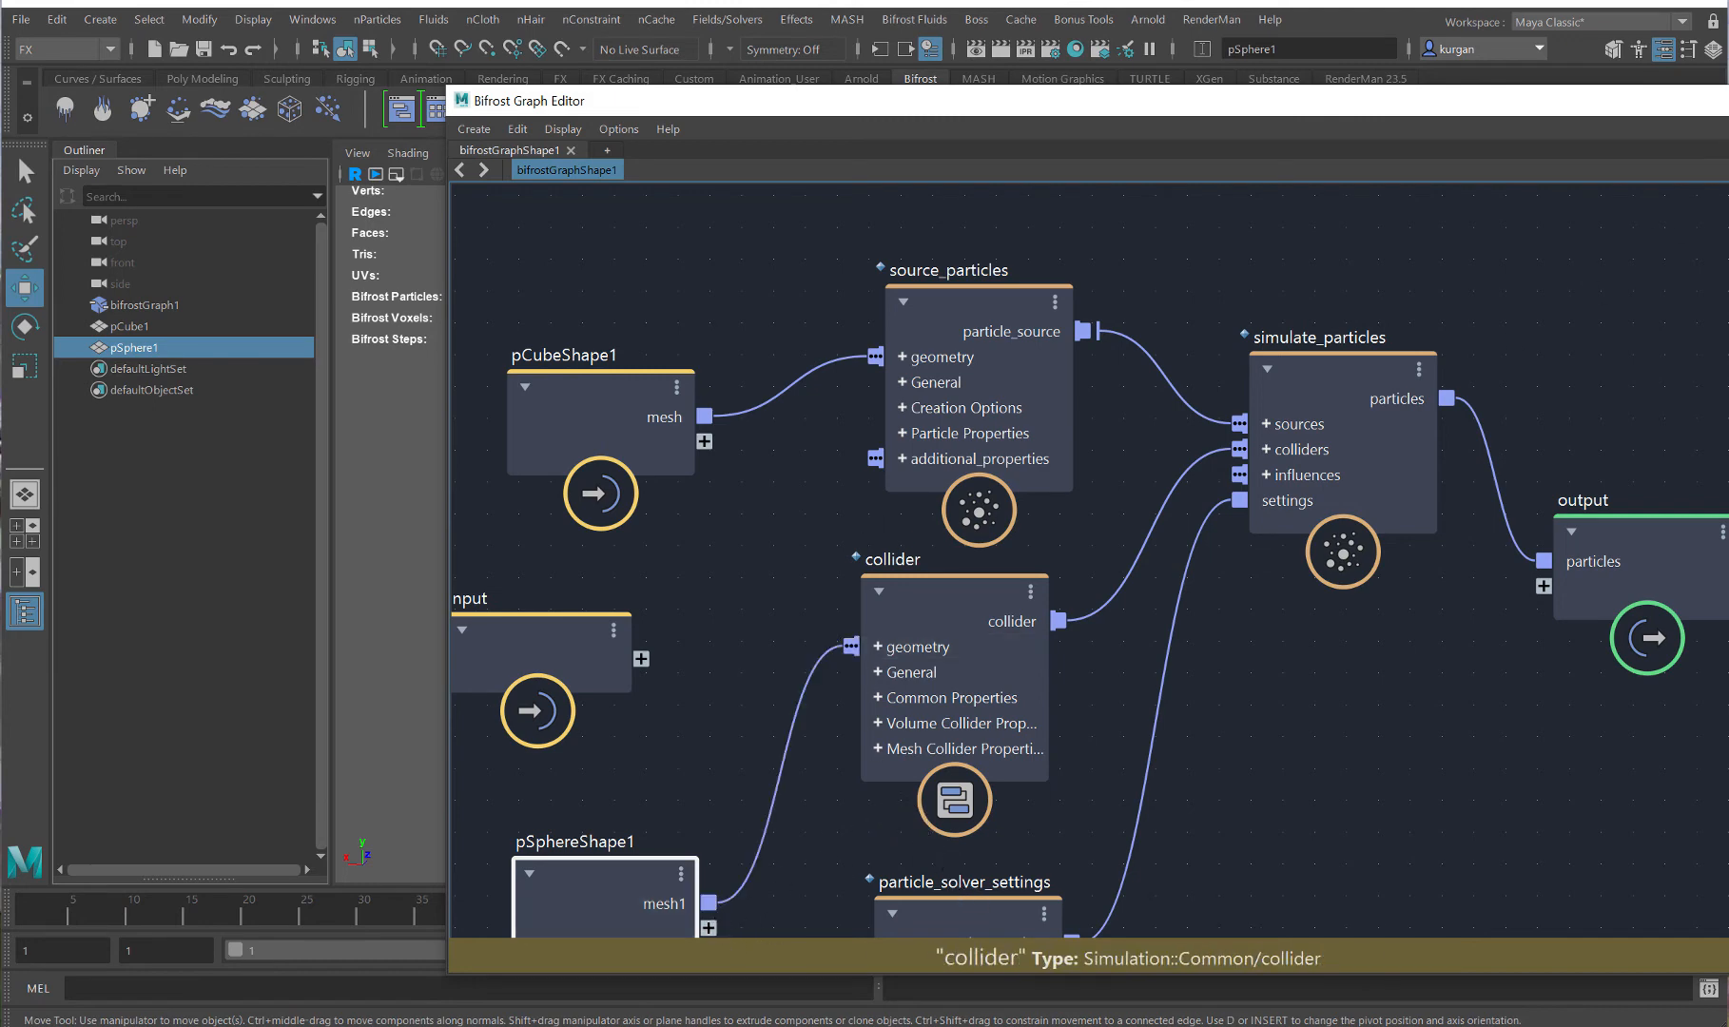
- Put the Graph Editor away and play the simulation with the sphere collider, stopping at frame 83
left_click_drag(1728, 111, 1520, 180)
left_click(1698, 170)
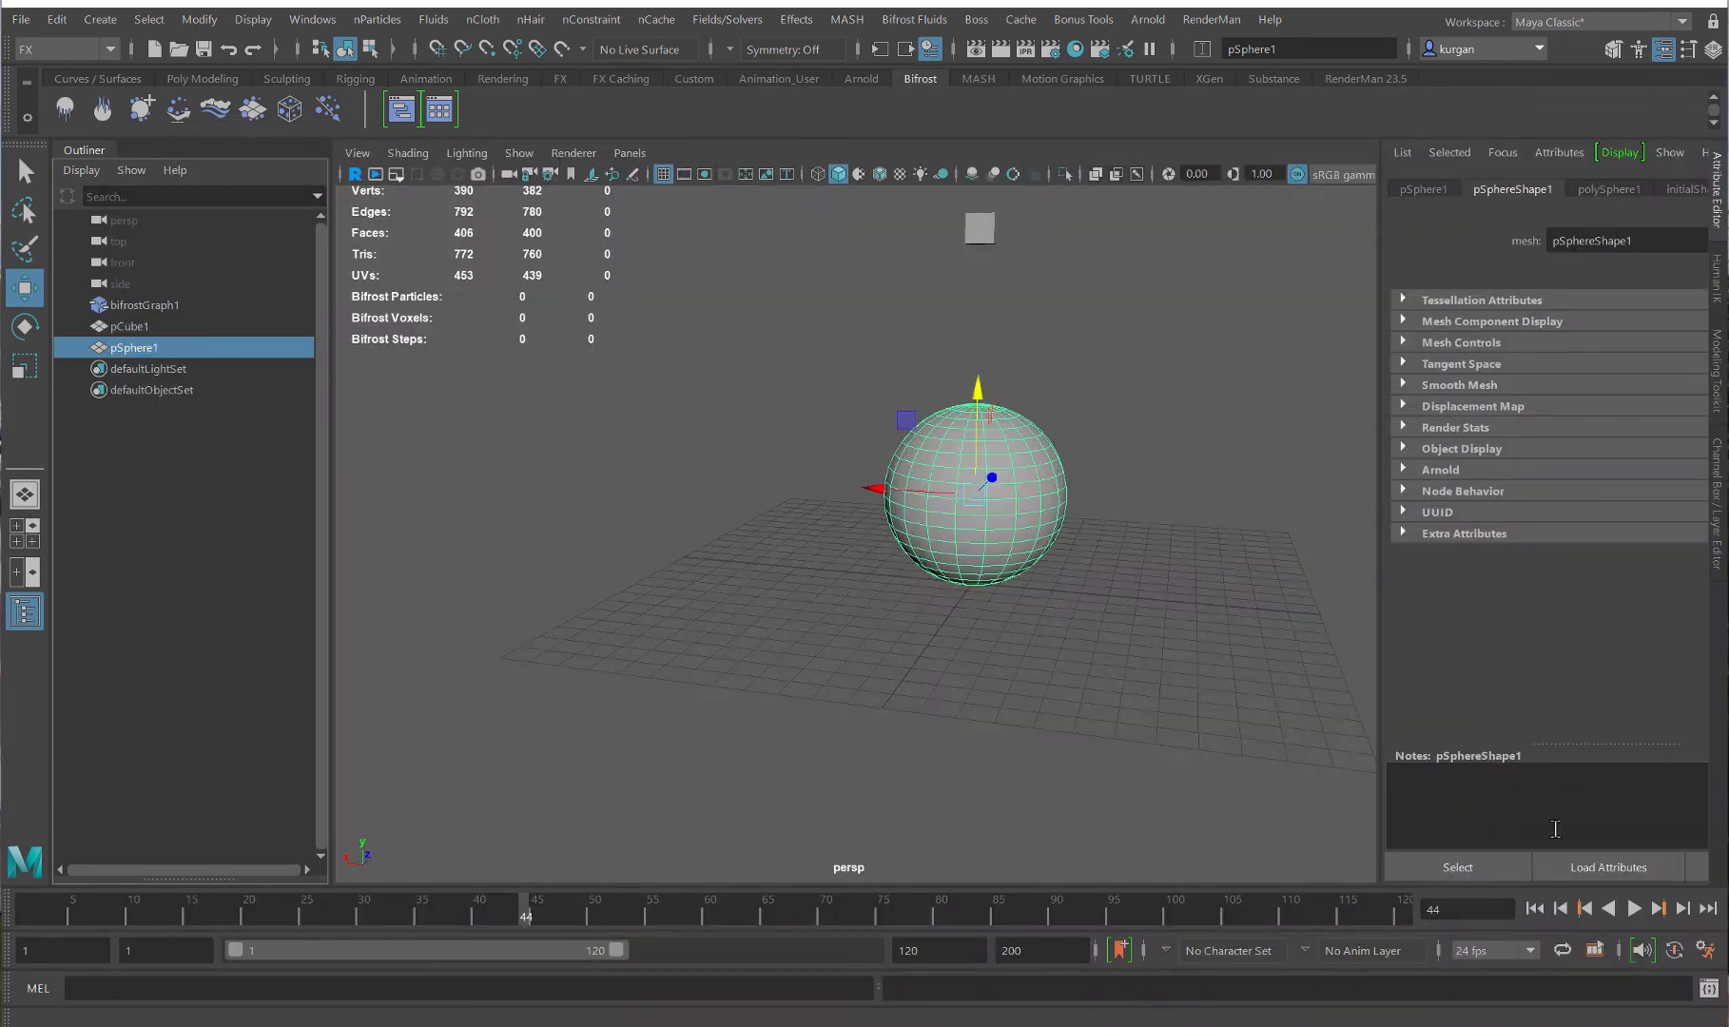
left_click(1633, 909)
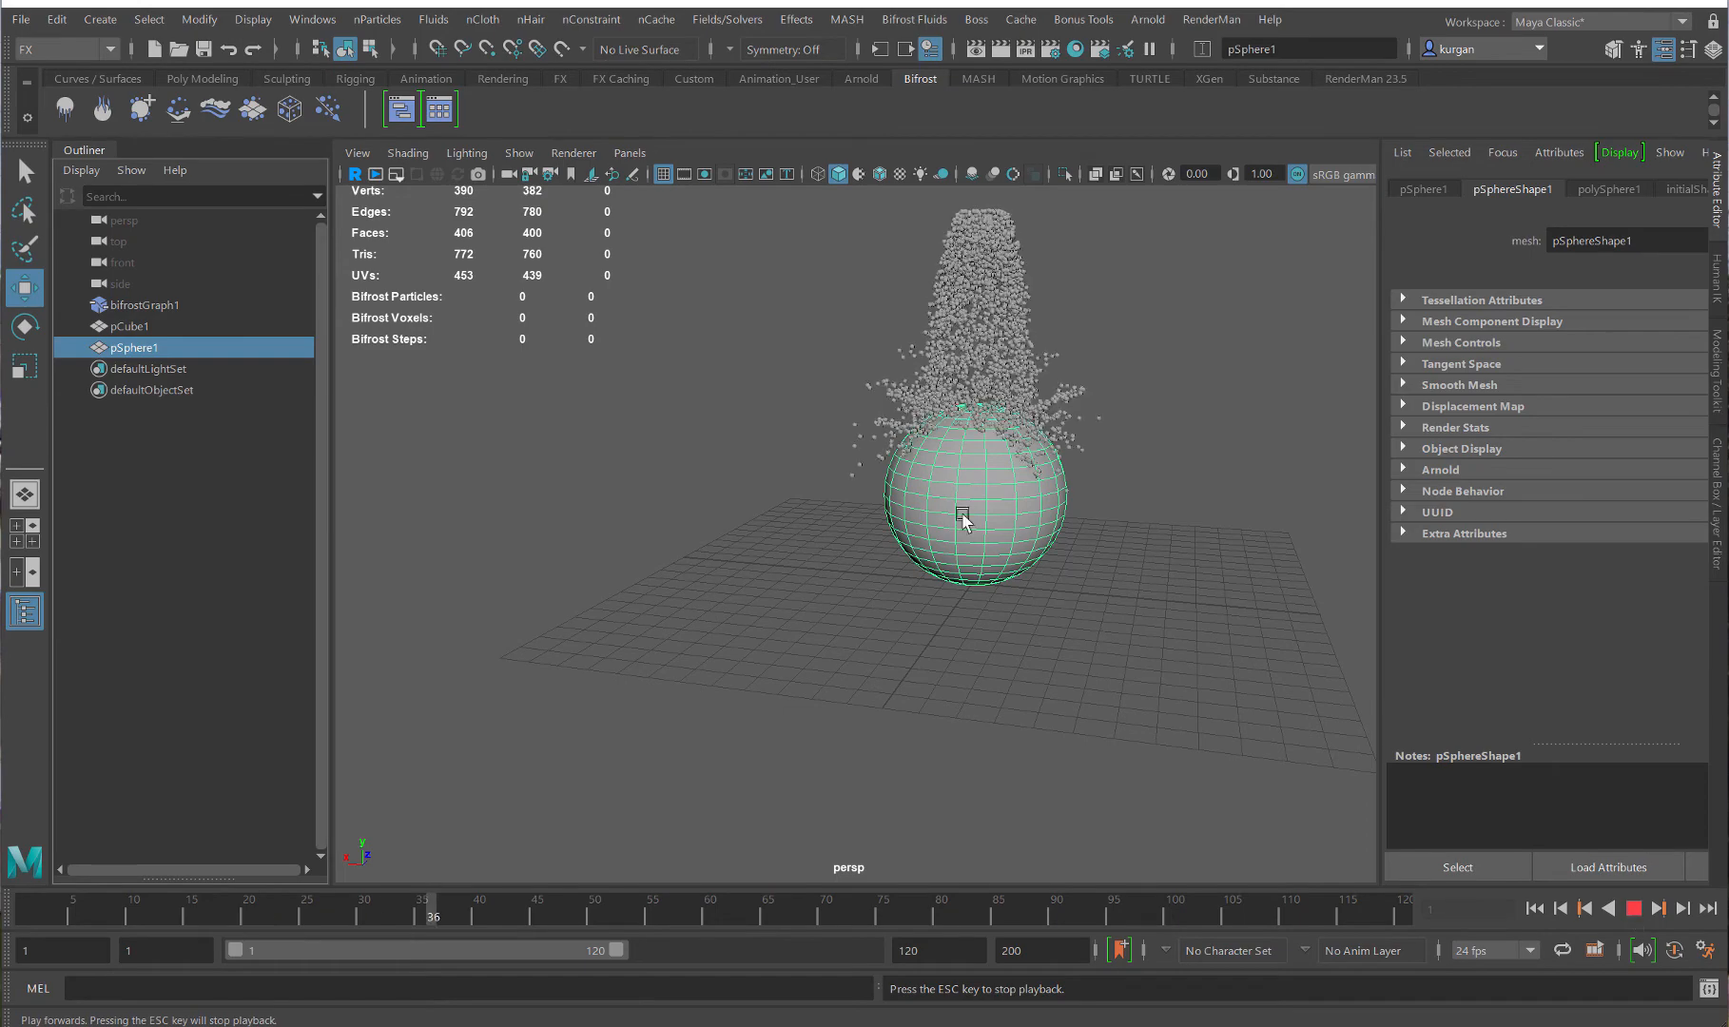
left_click(1633, 908)
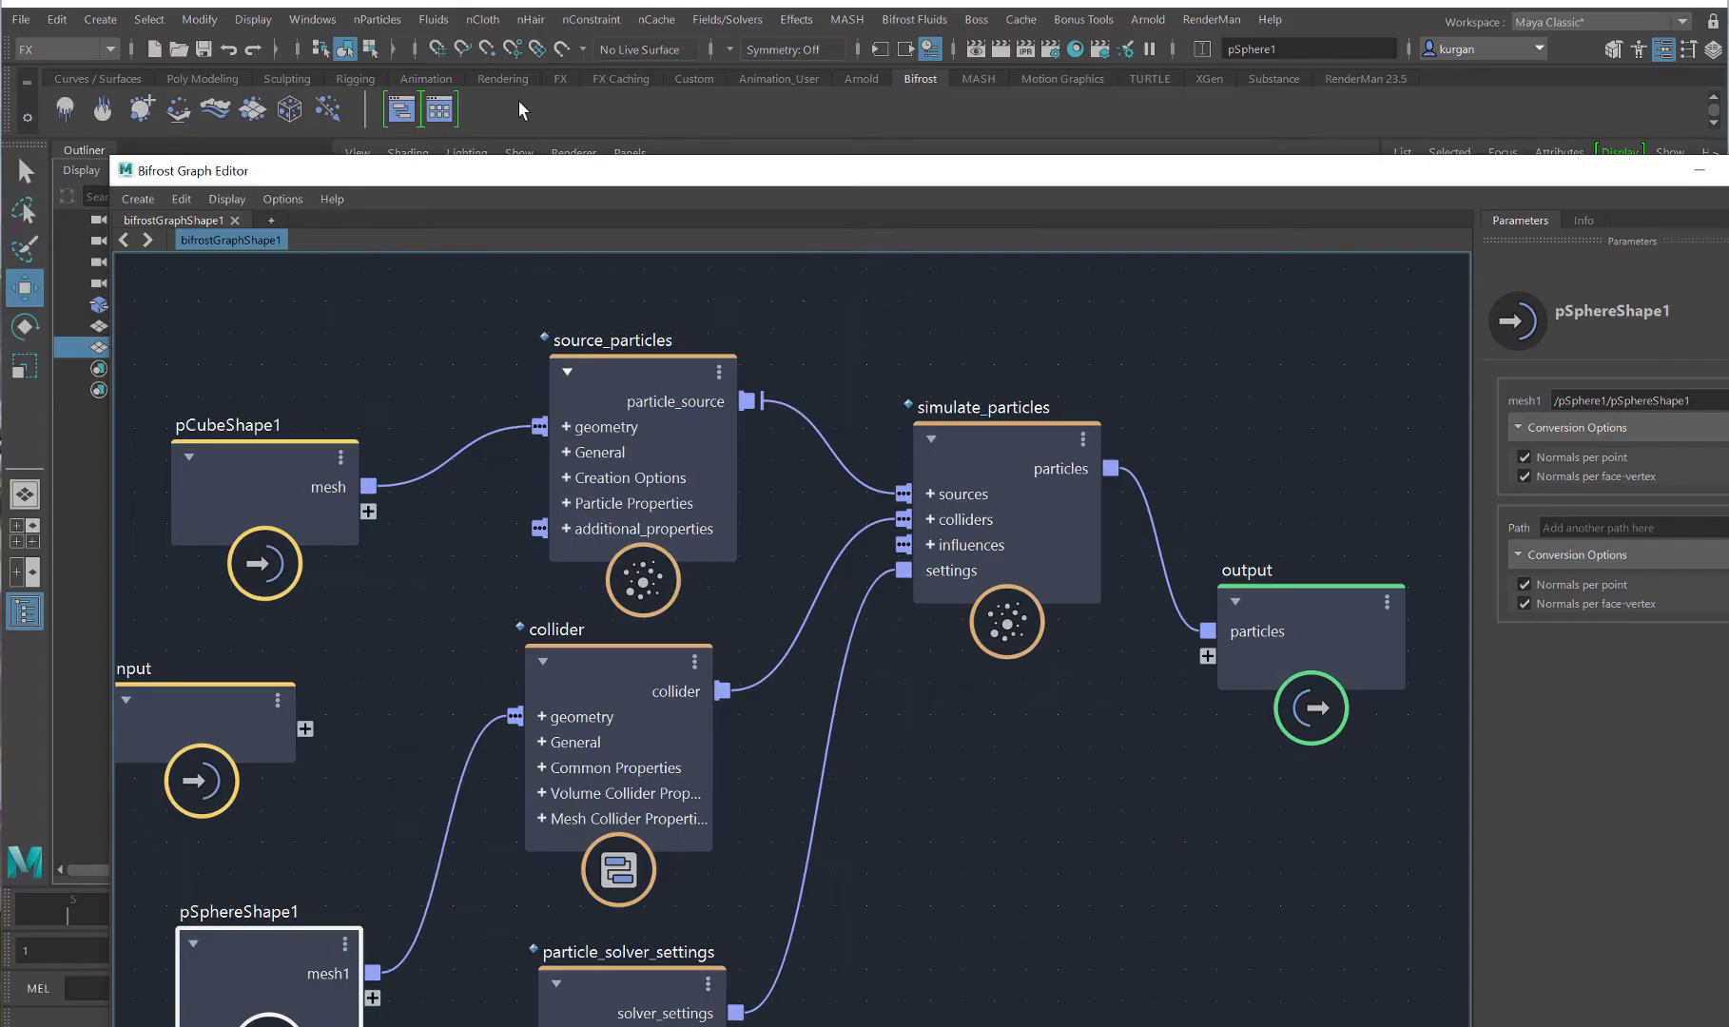
- Examine the collider node's parameters, including Bounciness and Friction, and close the Graph Editor
left_click_drag(549, 161, 549, 2)
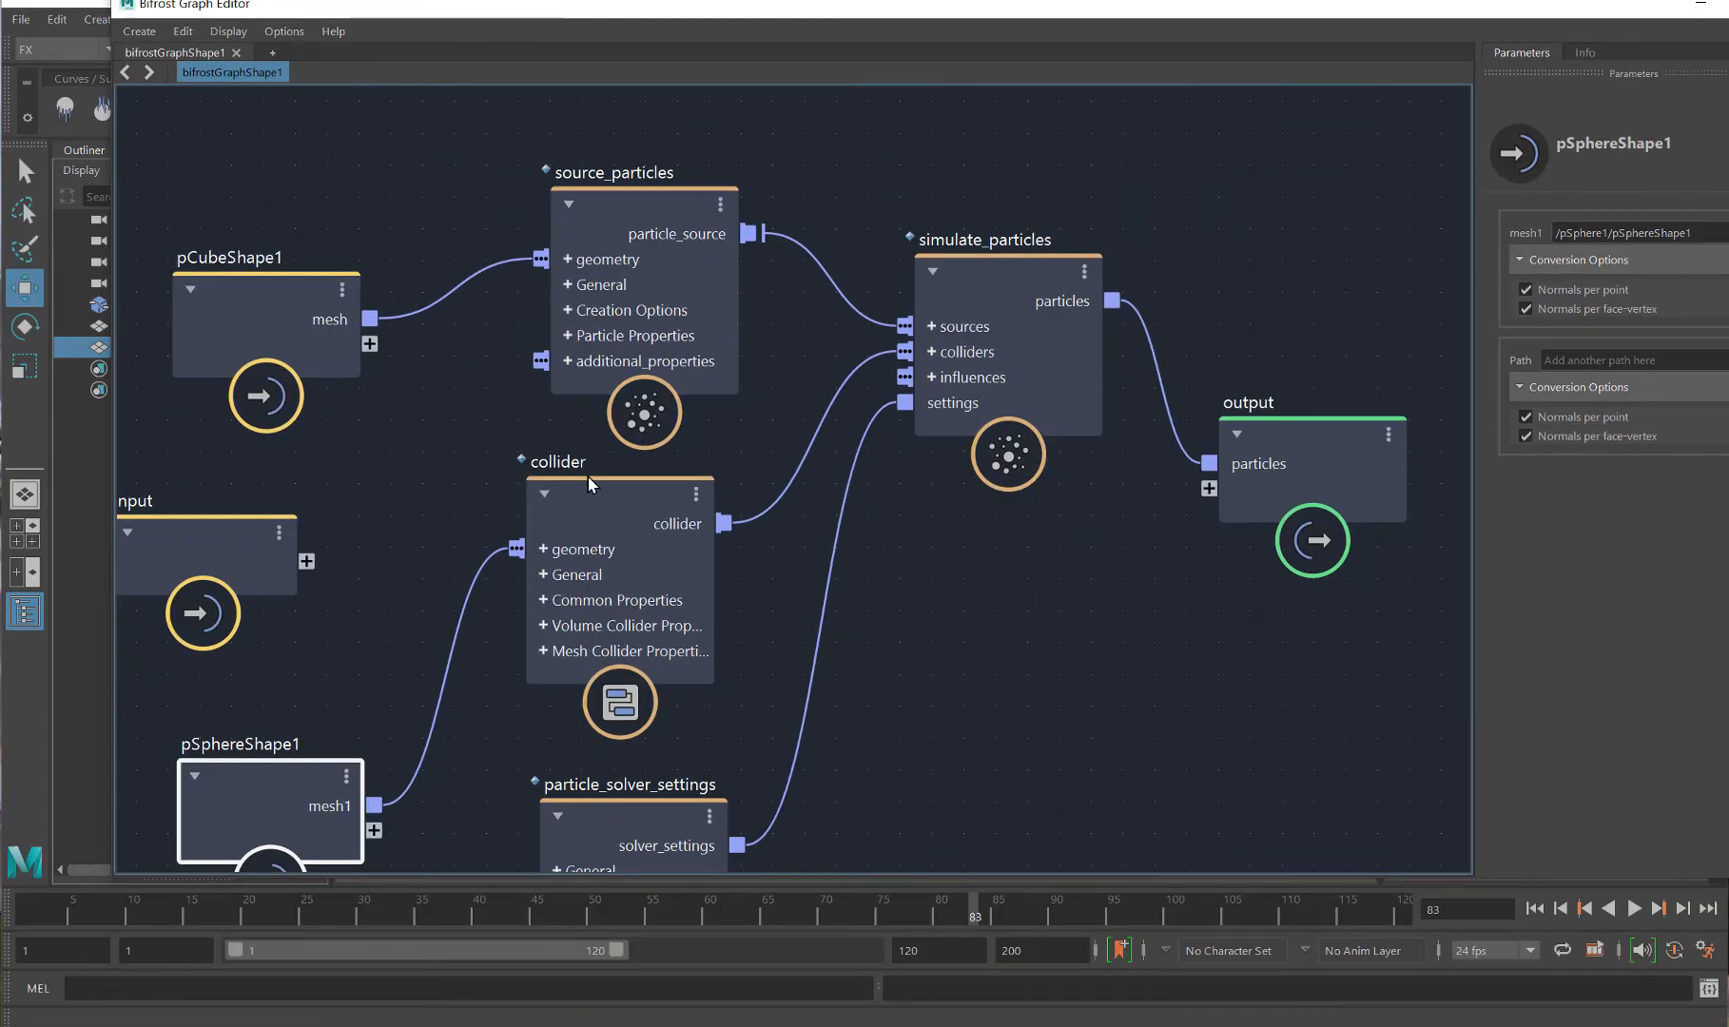
left_click(627, 447)
left_click(626, 498)
left_click(1710, 642)
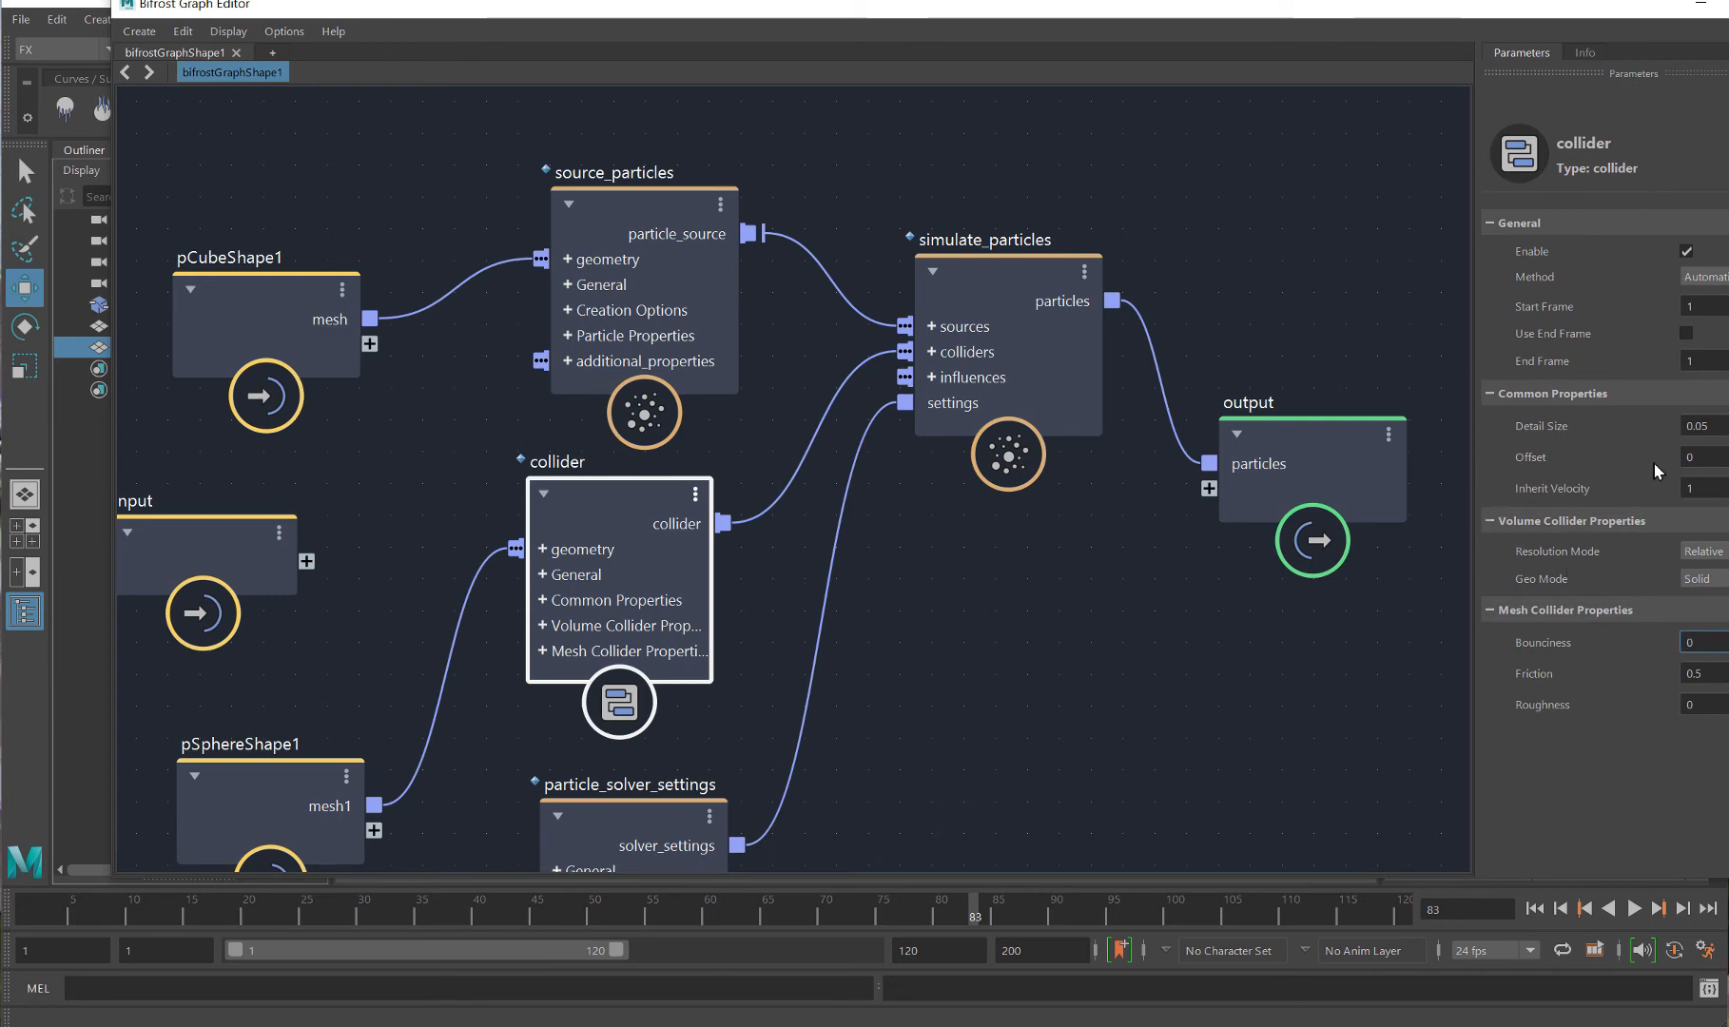
left_click_drag(1305, 8, 1176, 1)
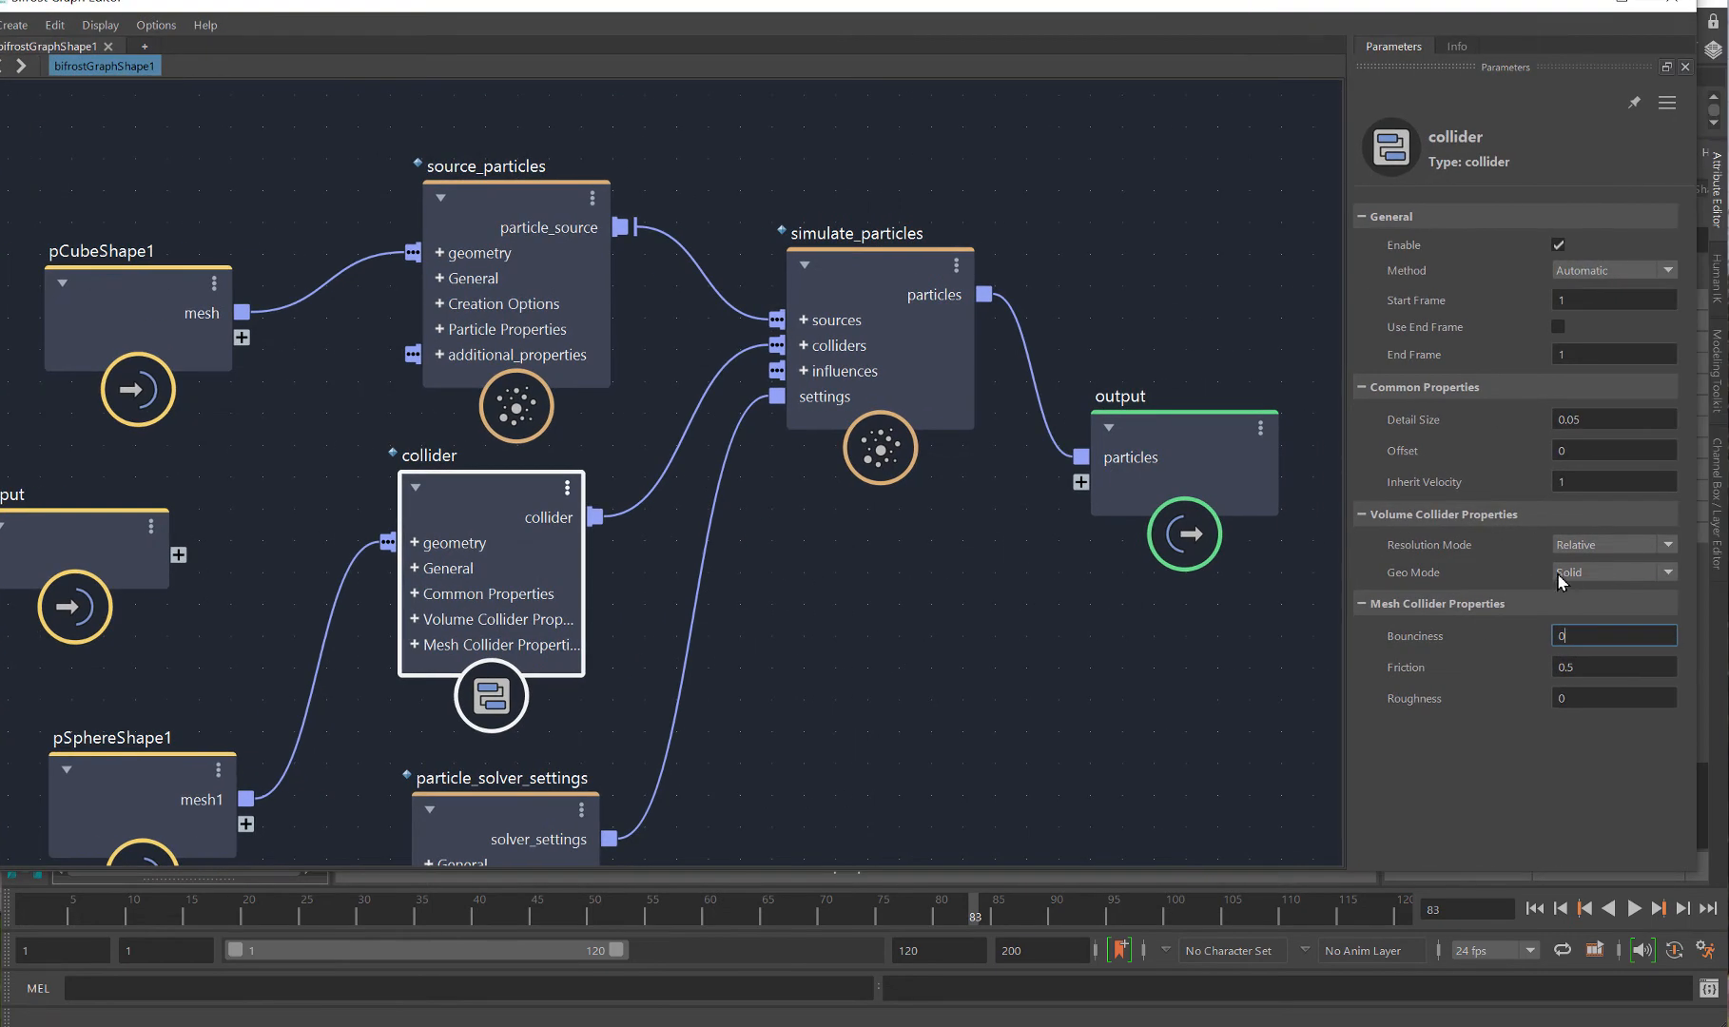
double_click(1584, 632)
key("Tab")
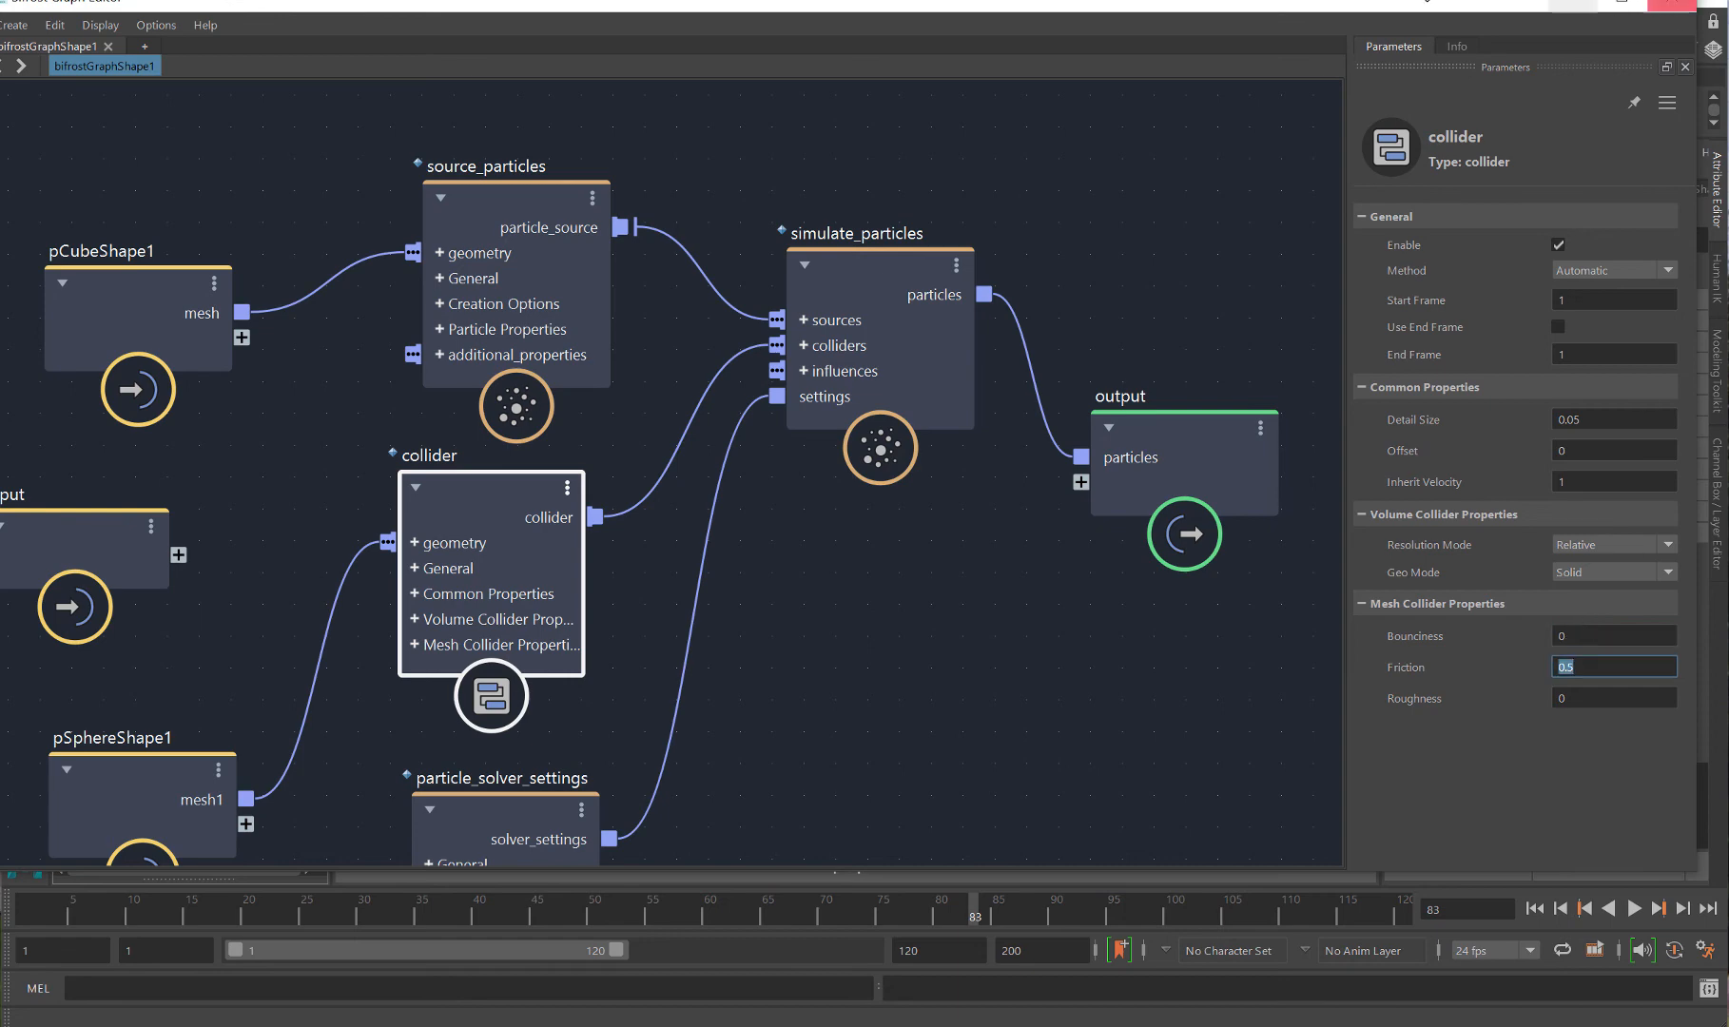
left_click_drag(1379, 3, 1273, 66)
left_click(1562, 70)
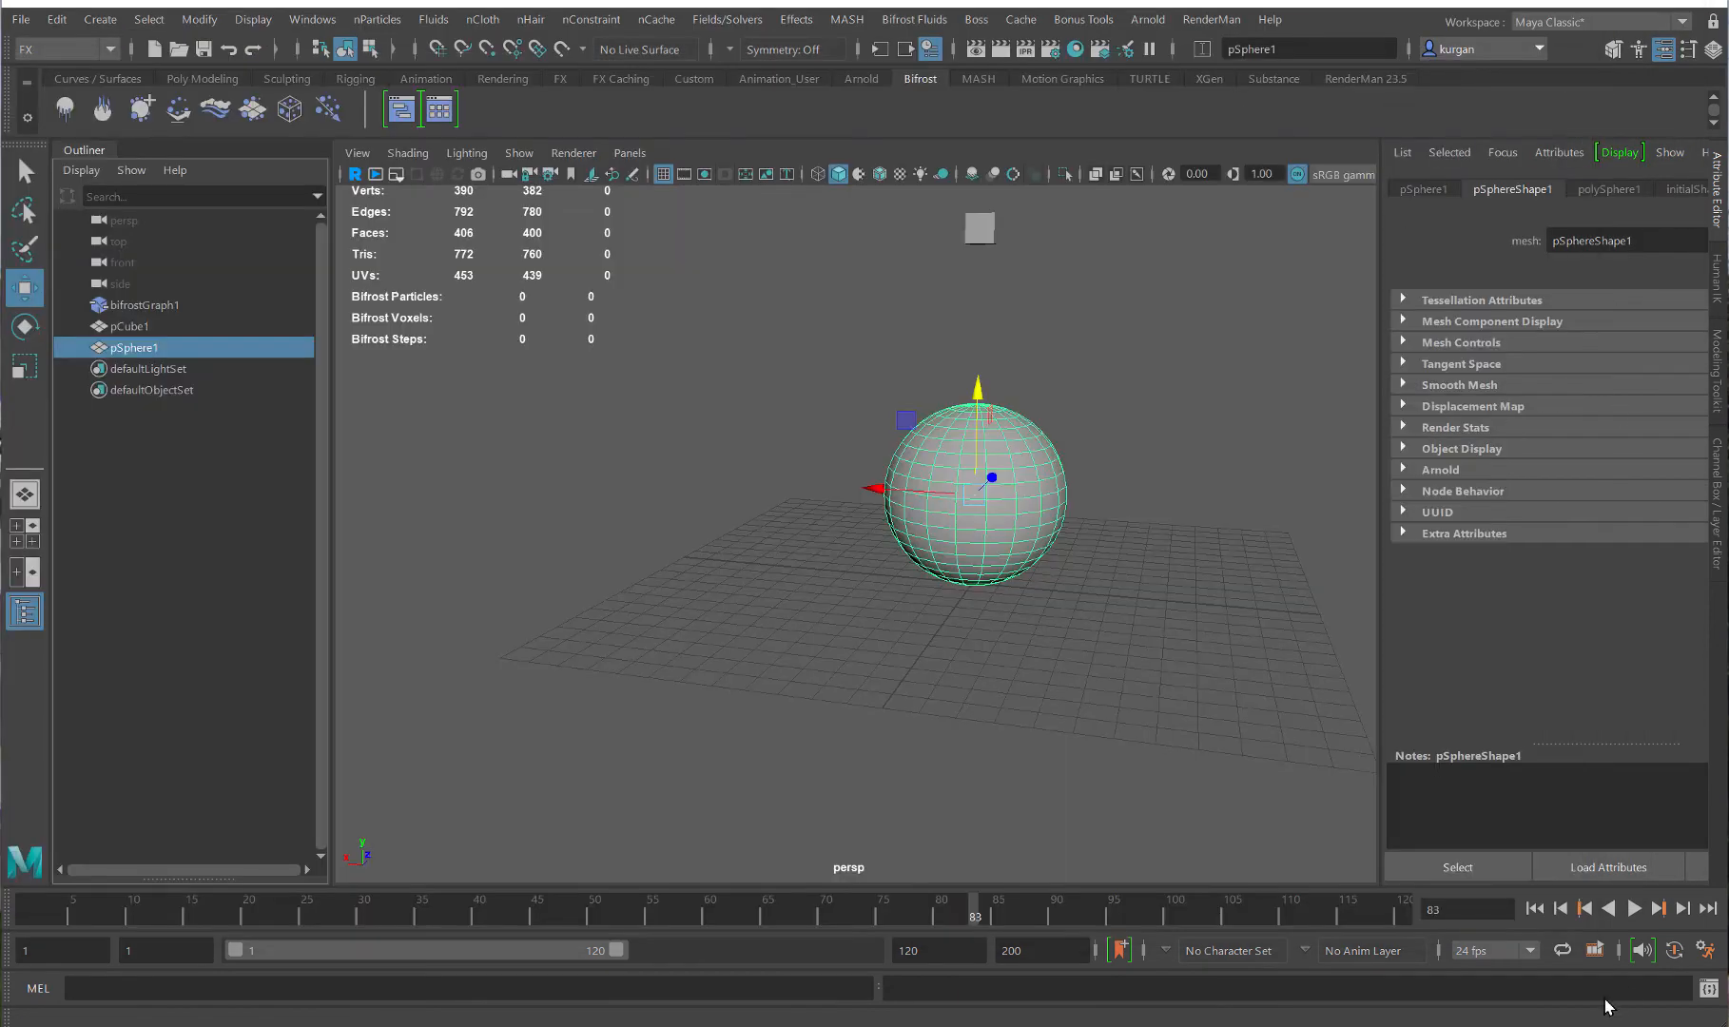
- Rewind to the start and replay the particle simulation, stopping at frame 89
left_click(1535, 908)
left_click(1633, 908)
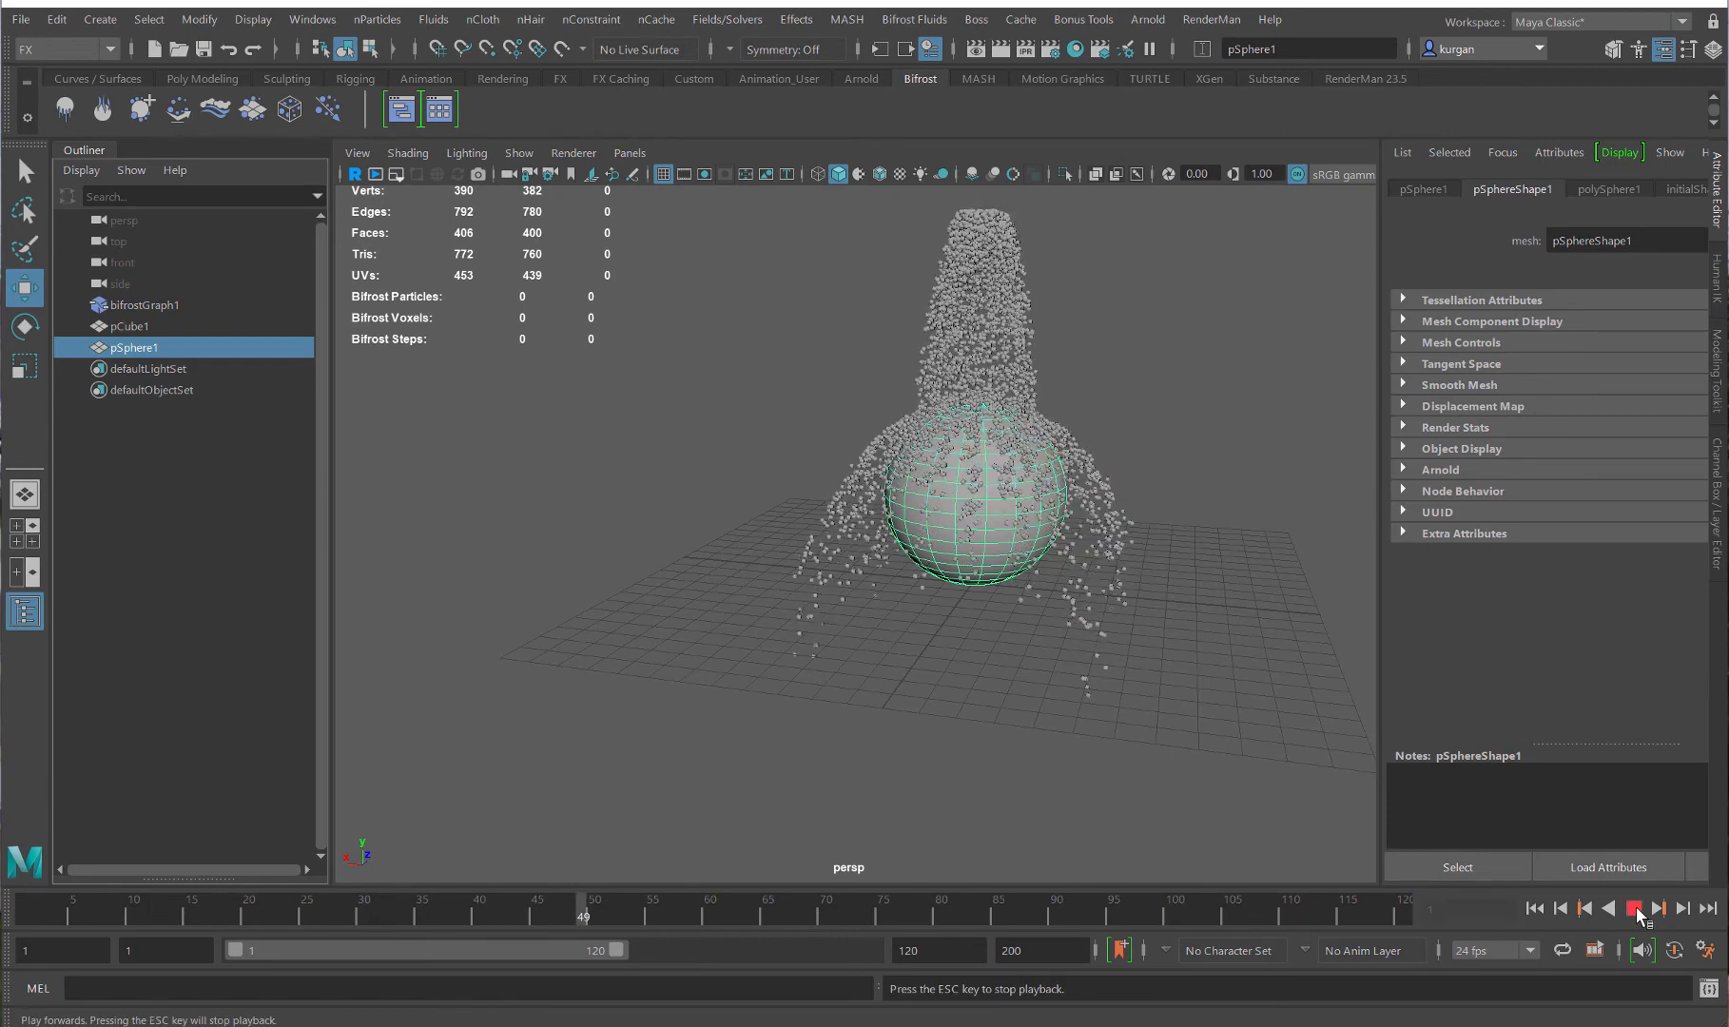
left_click(1634, 908)
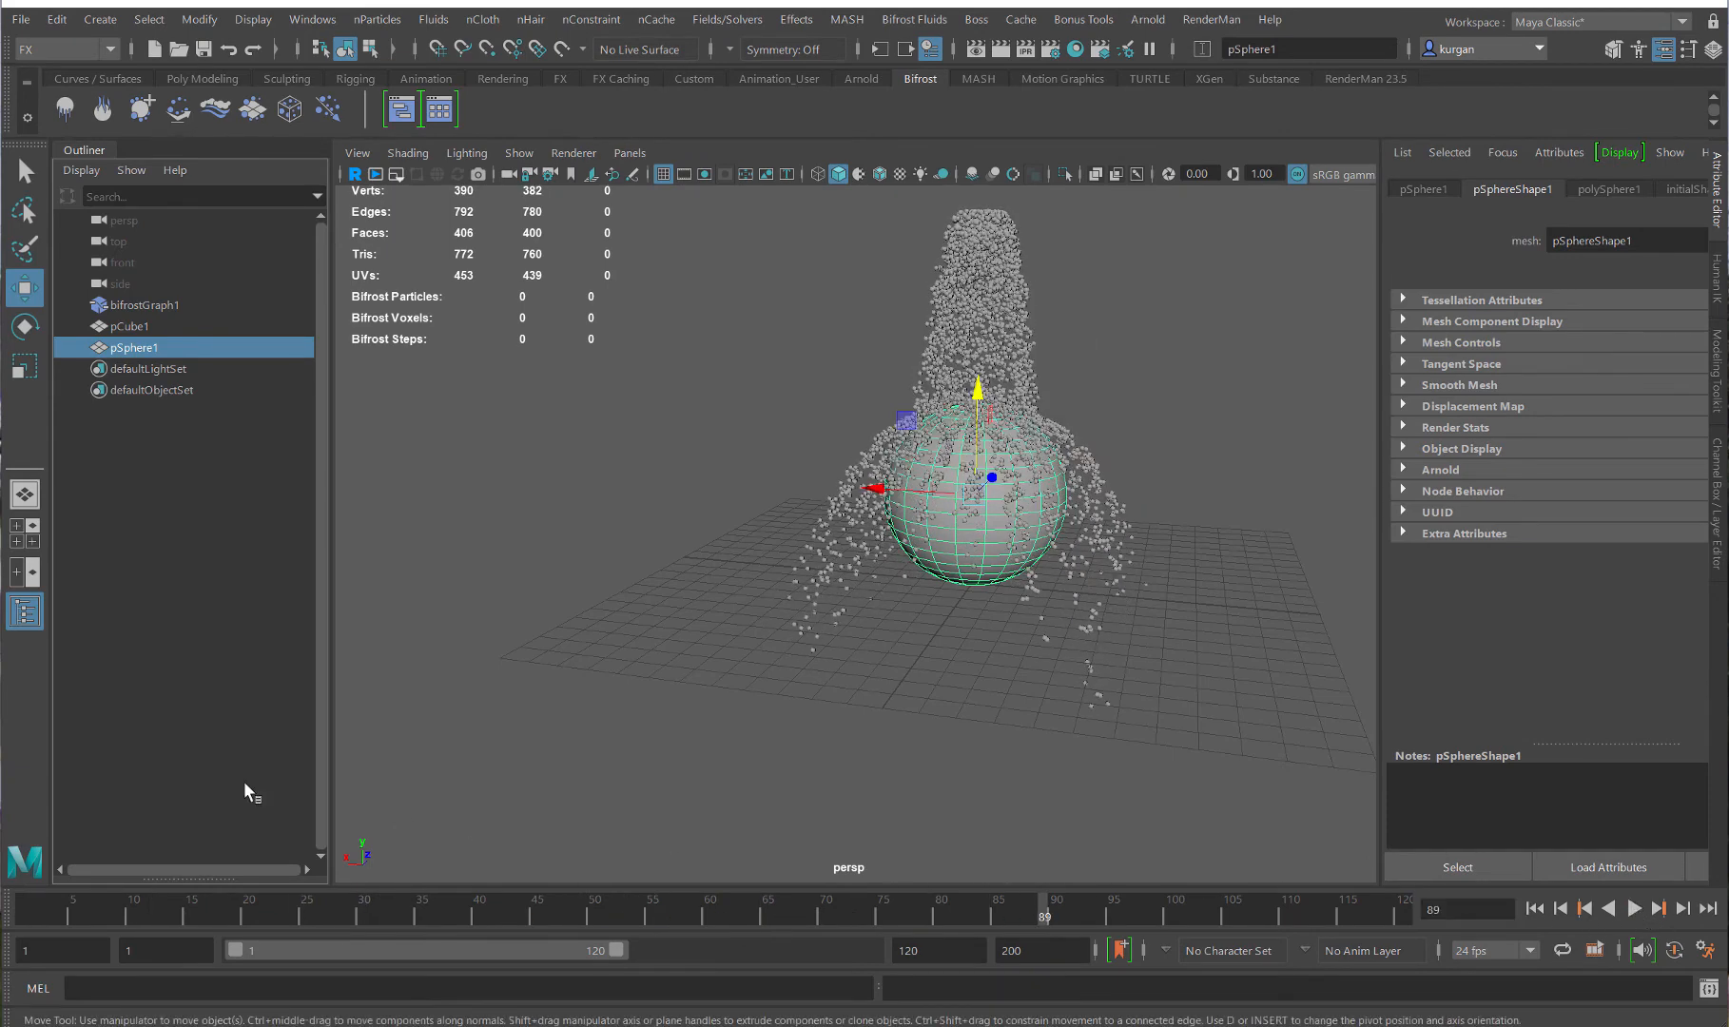
- Reopen the Bifrost Graph Editor and load bifrostGraphShape1
left_click(400, 112)
left_click_drag(381, 66, 806, 84)
left_click(327, 136)
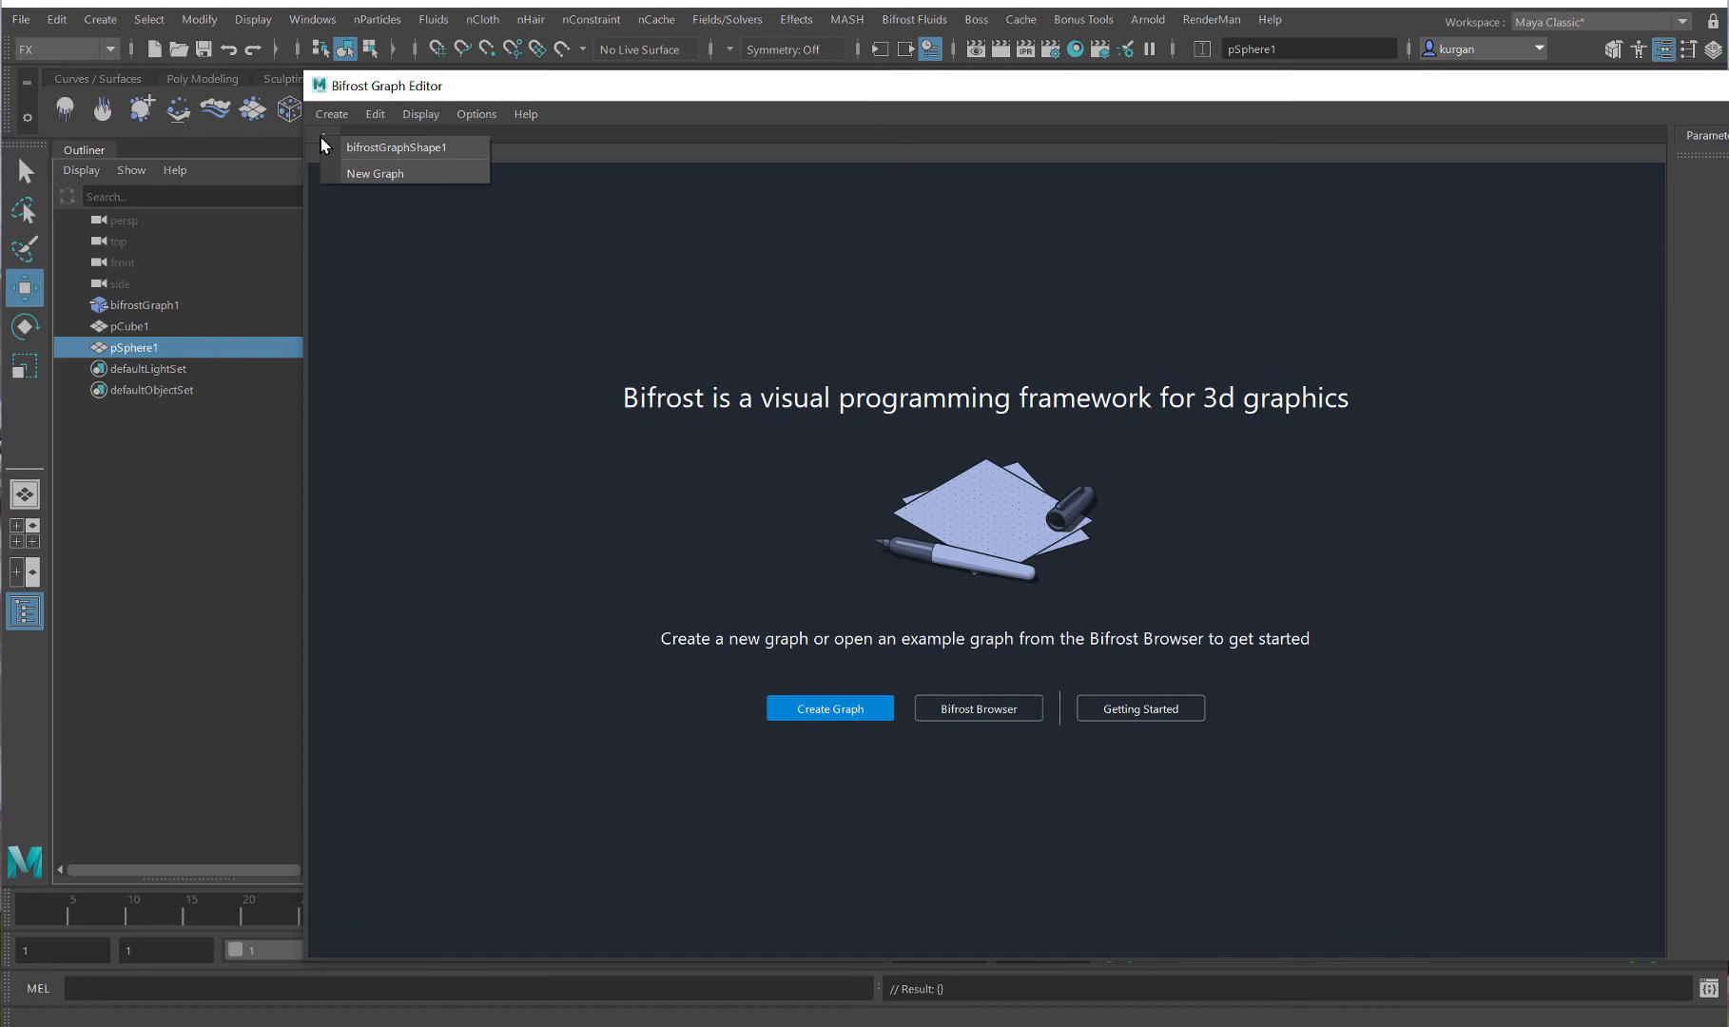
left_click(382, 147)
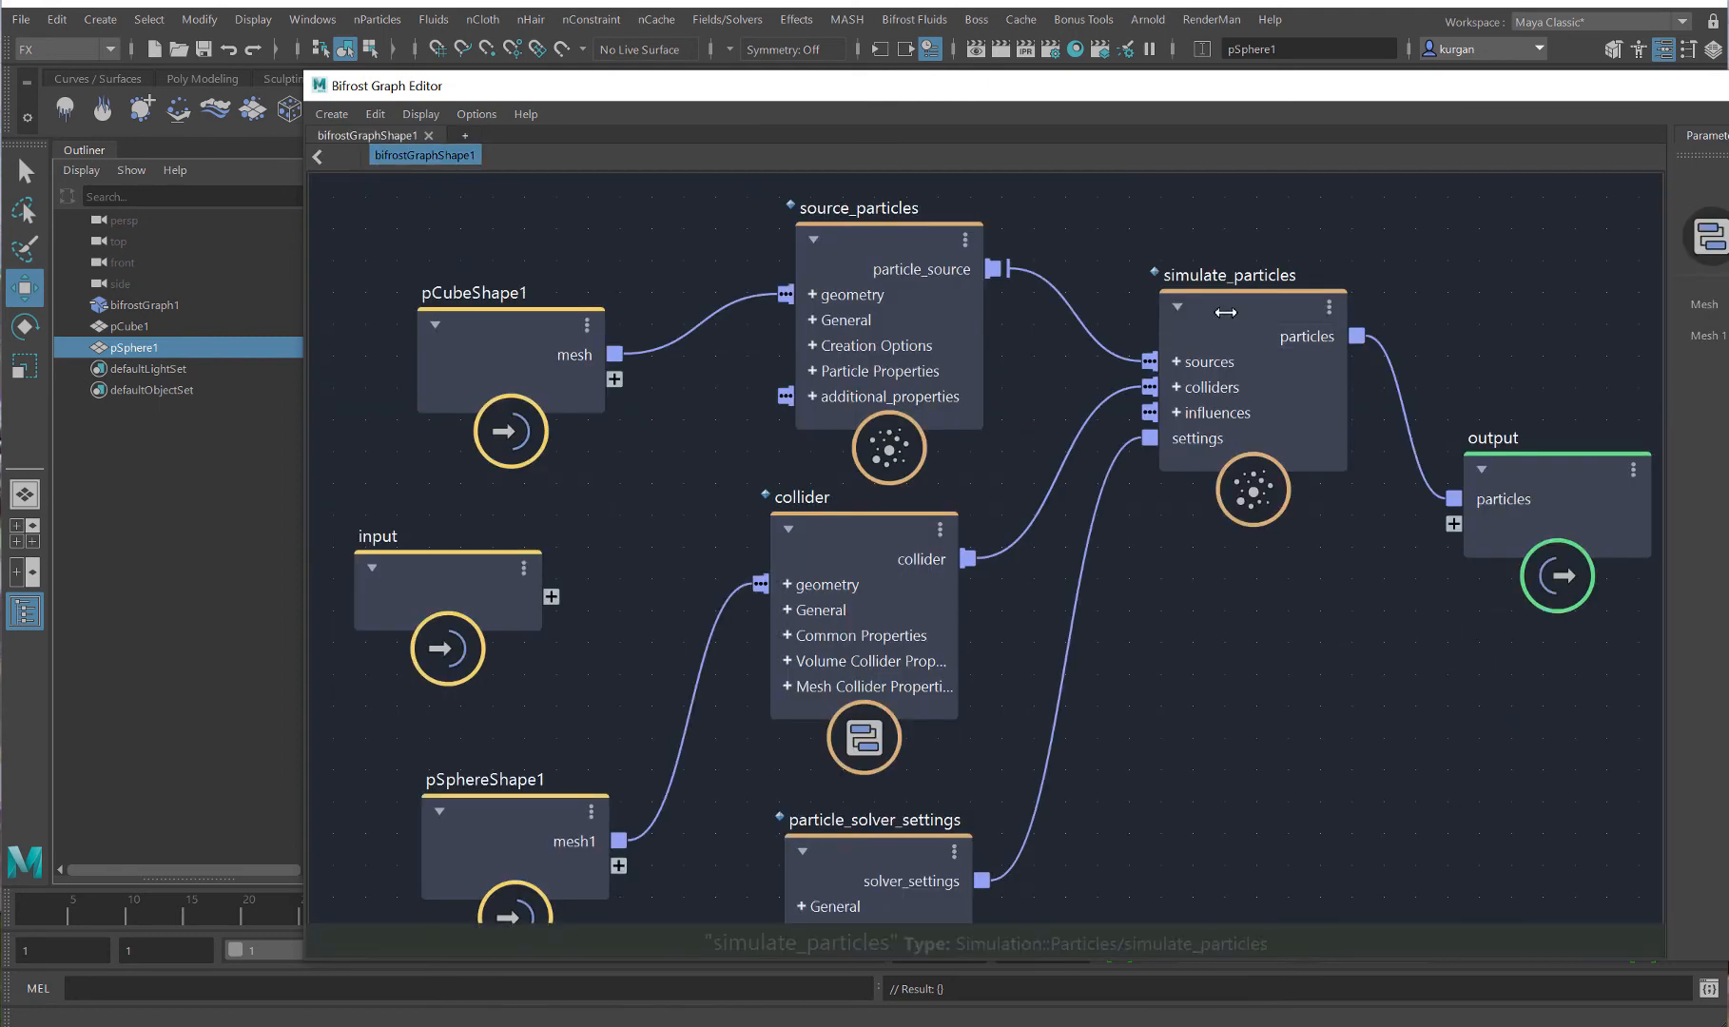
- Enable Self Collisions in the particle_solver_settings node and close the Graph Editor
left_click(1236, 333)
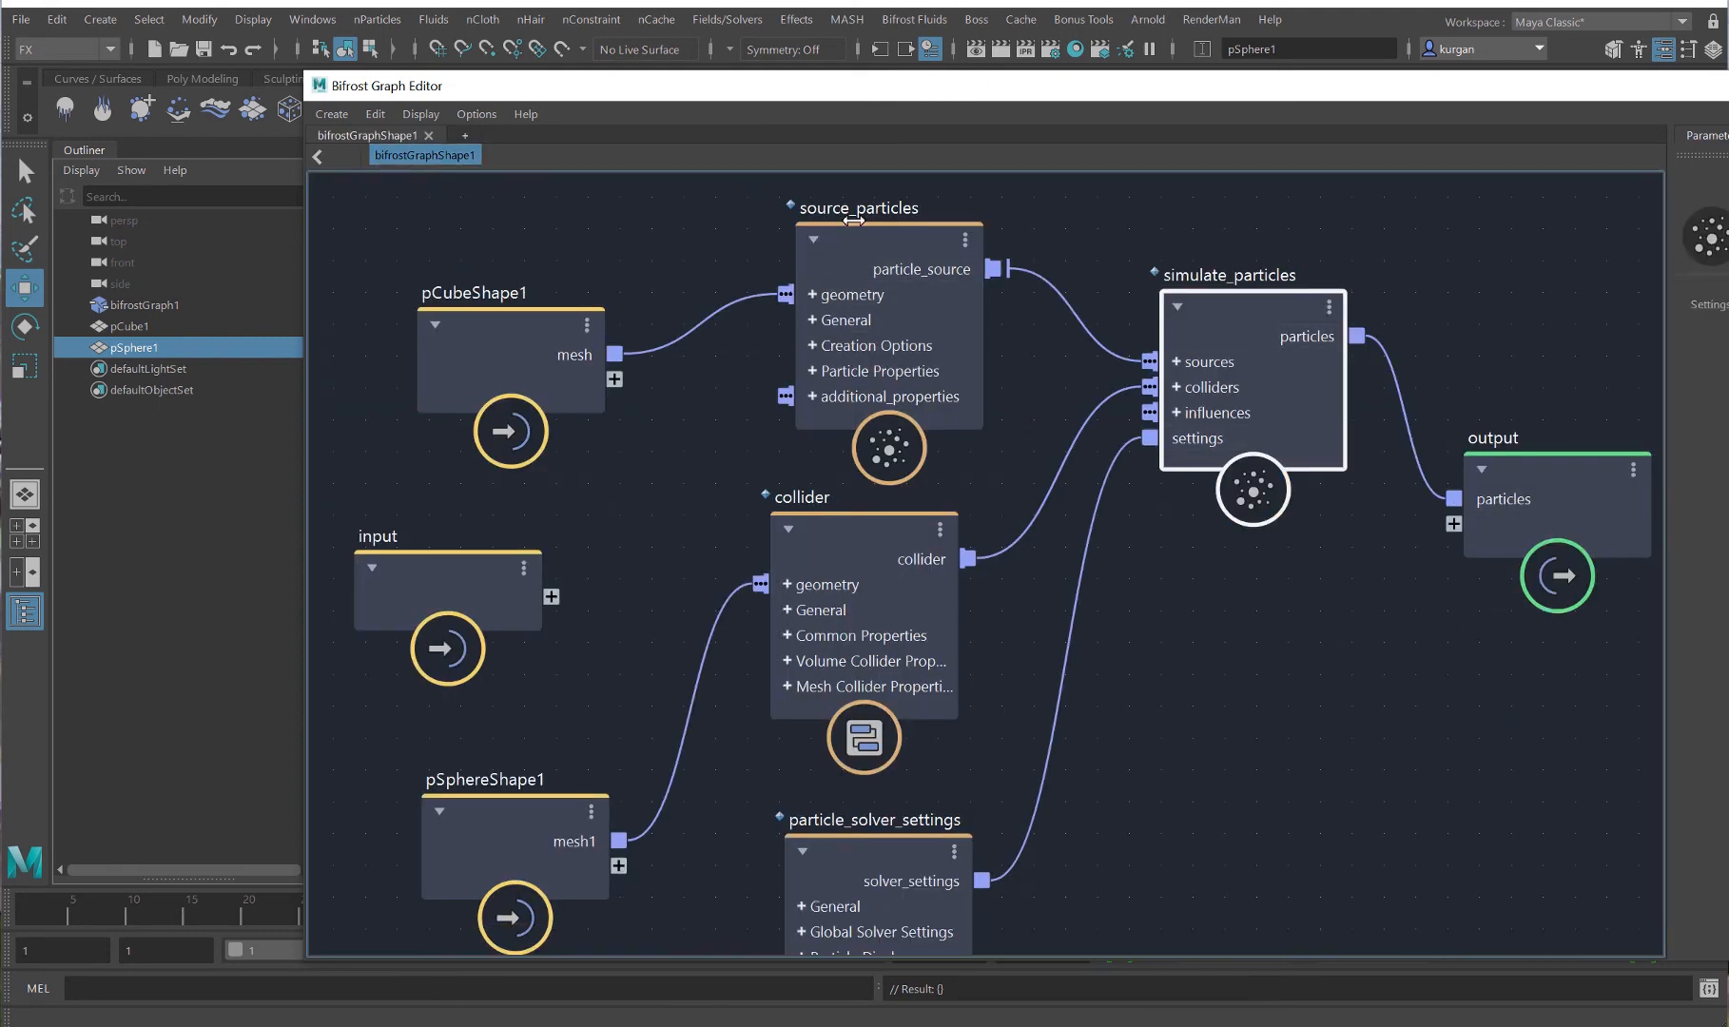
left_click(875, 849)
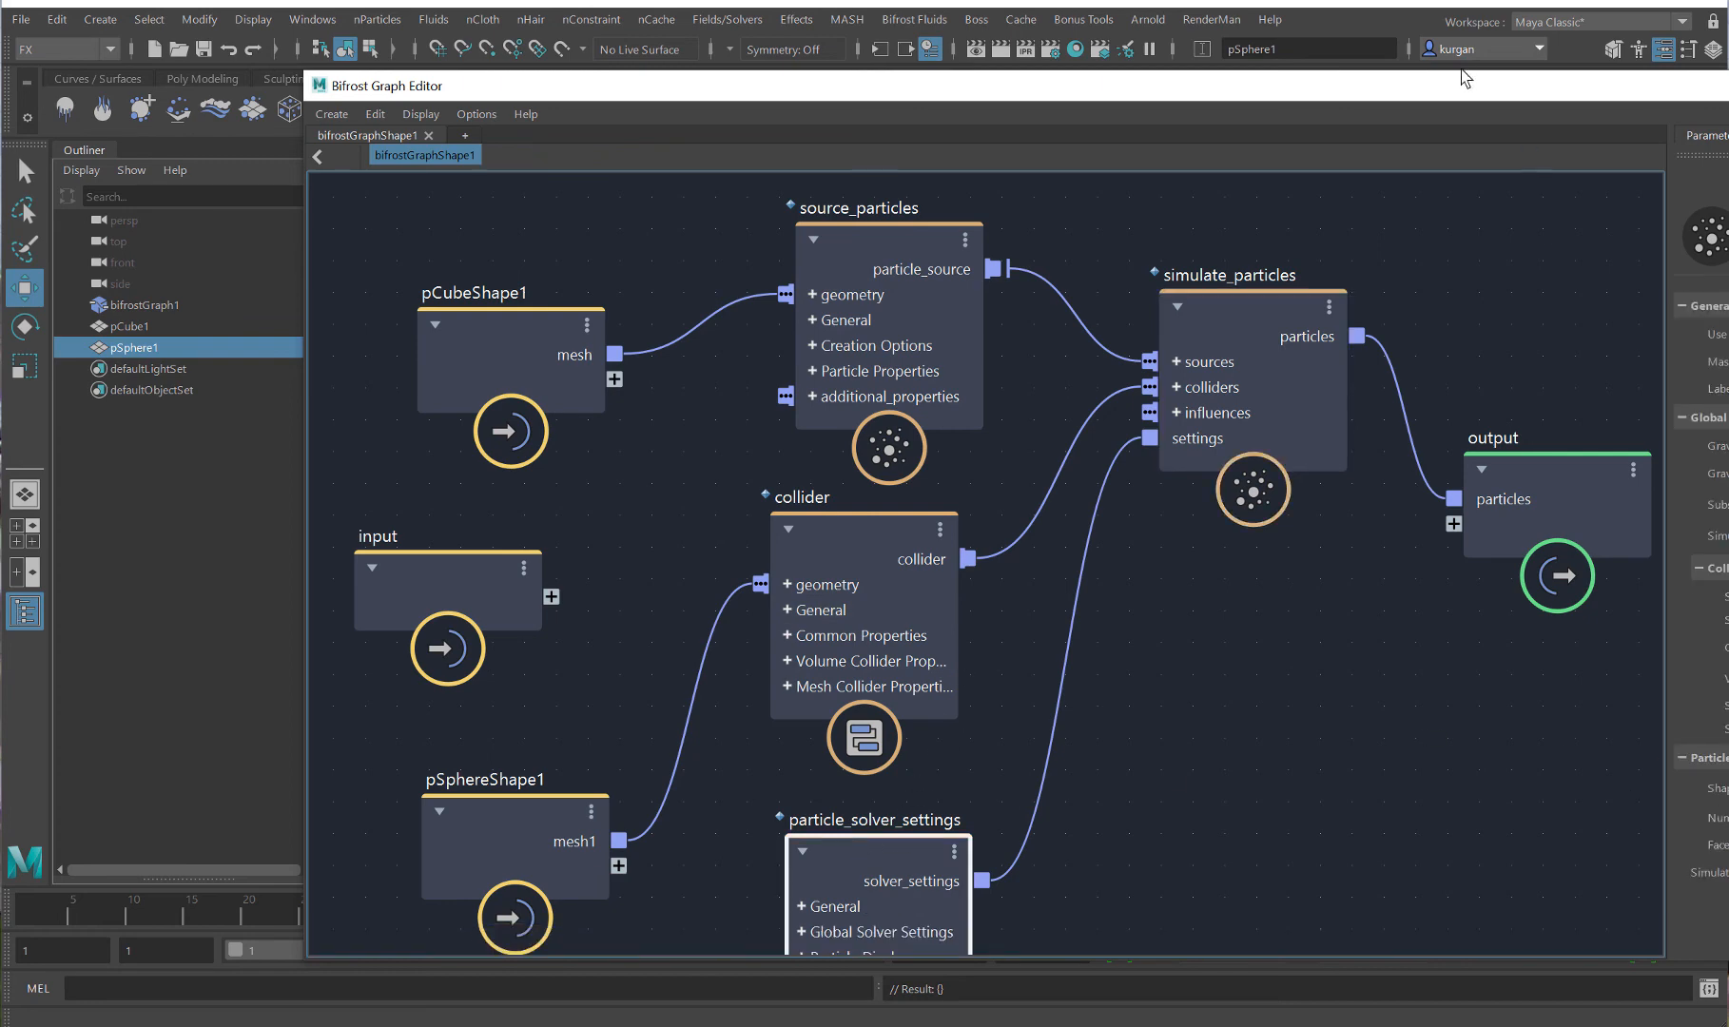
left_click_drag(1299, 88, 916, 68)
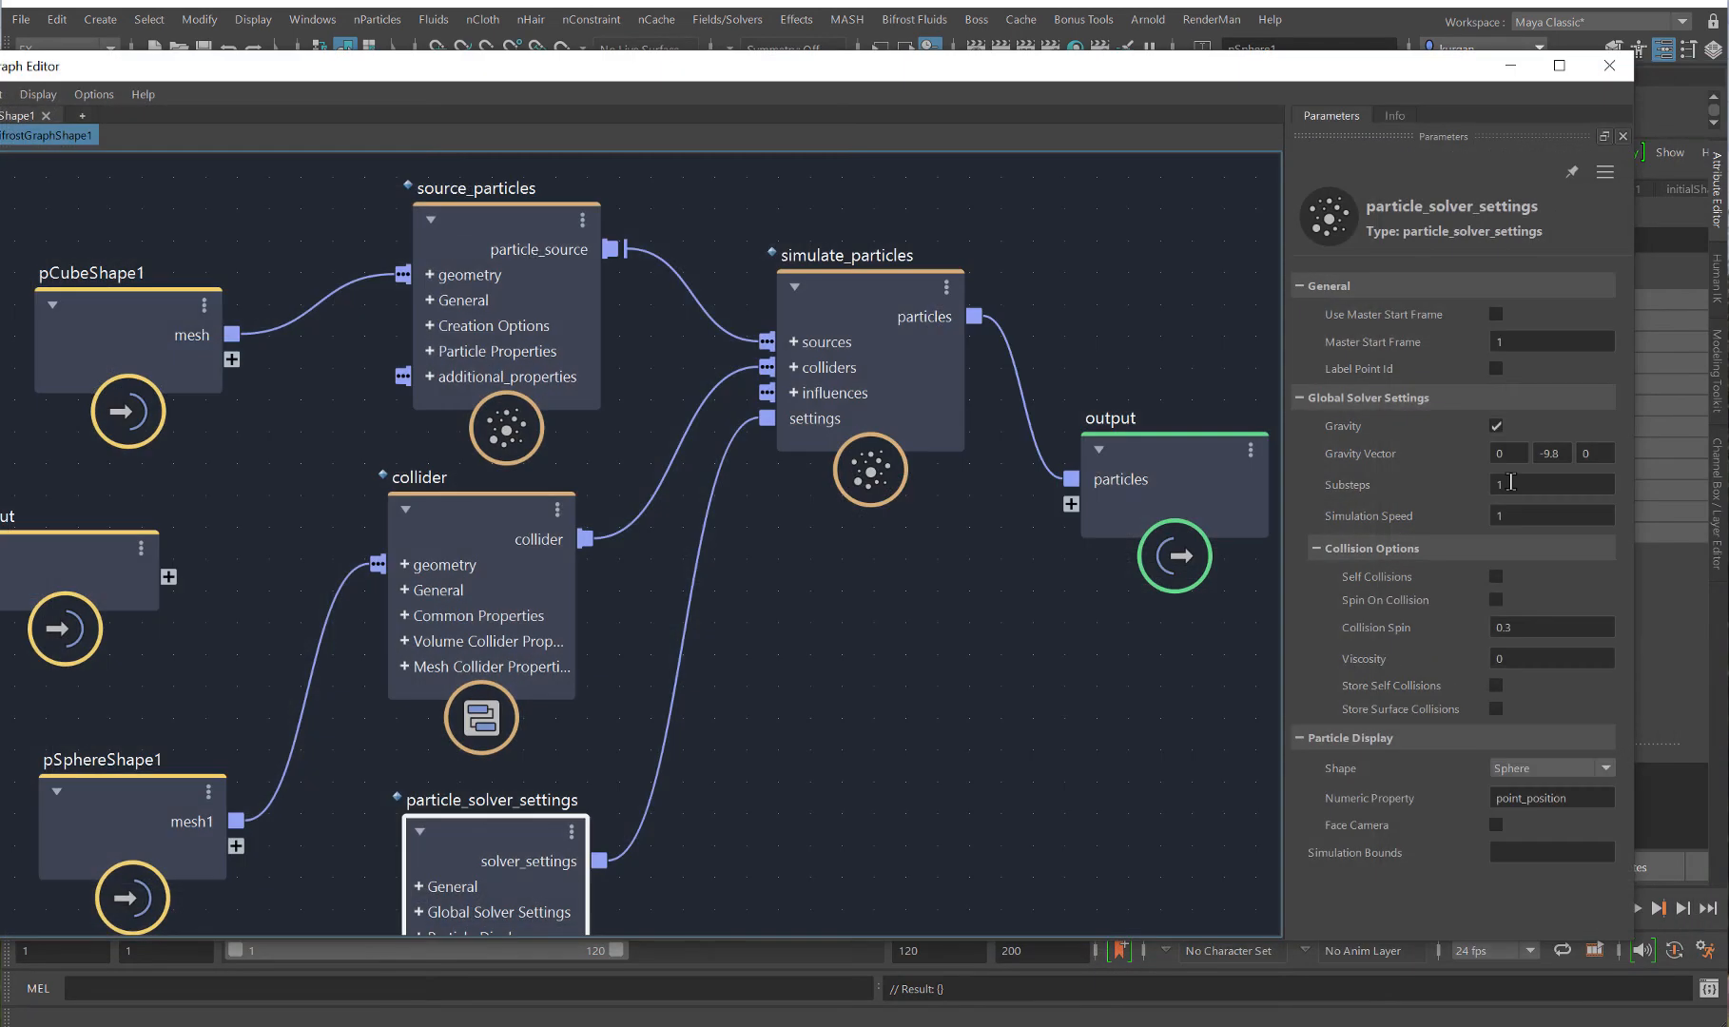
left_click(1493, 577)
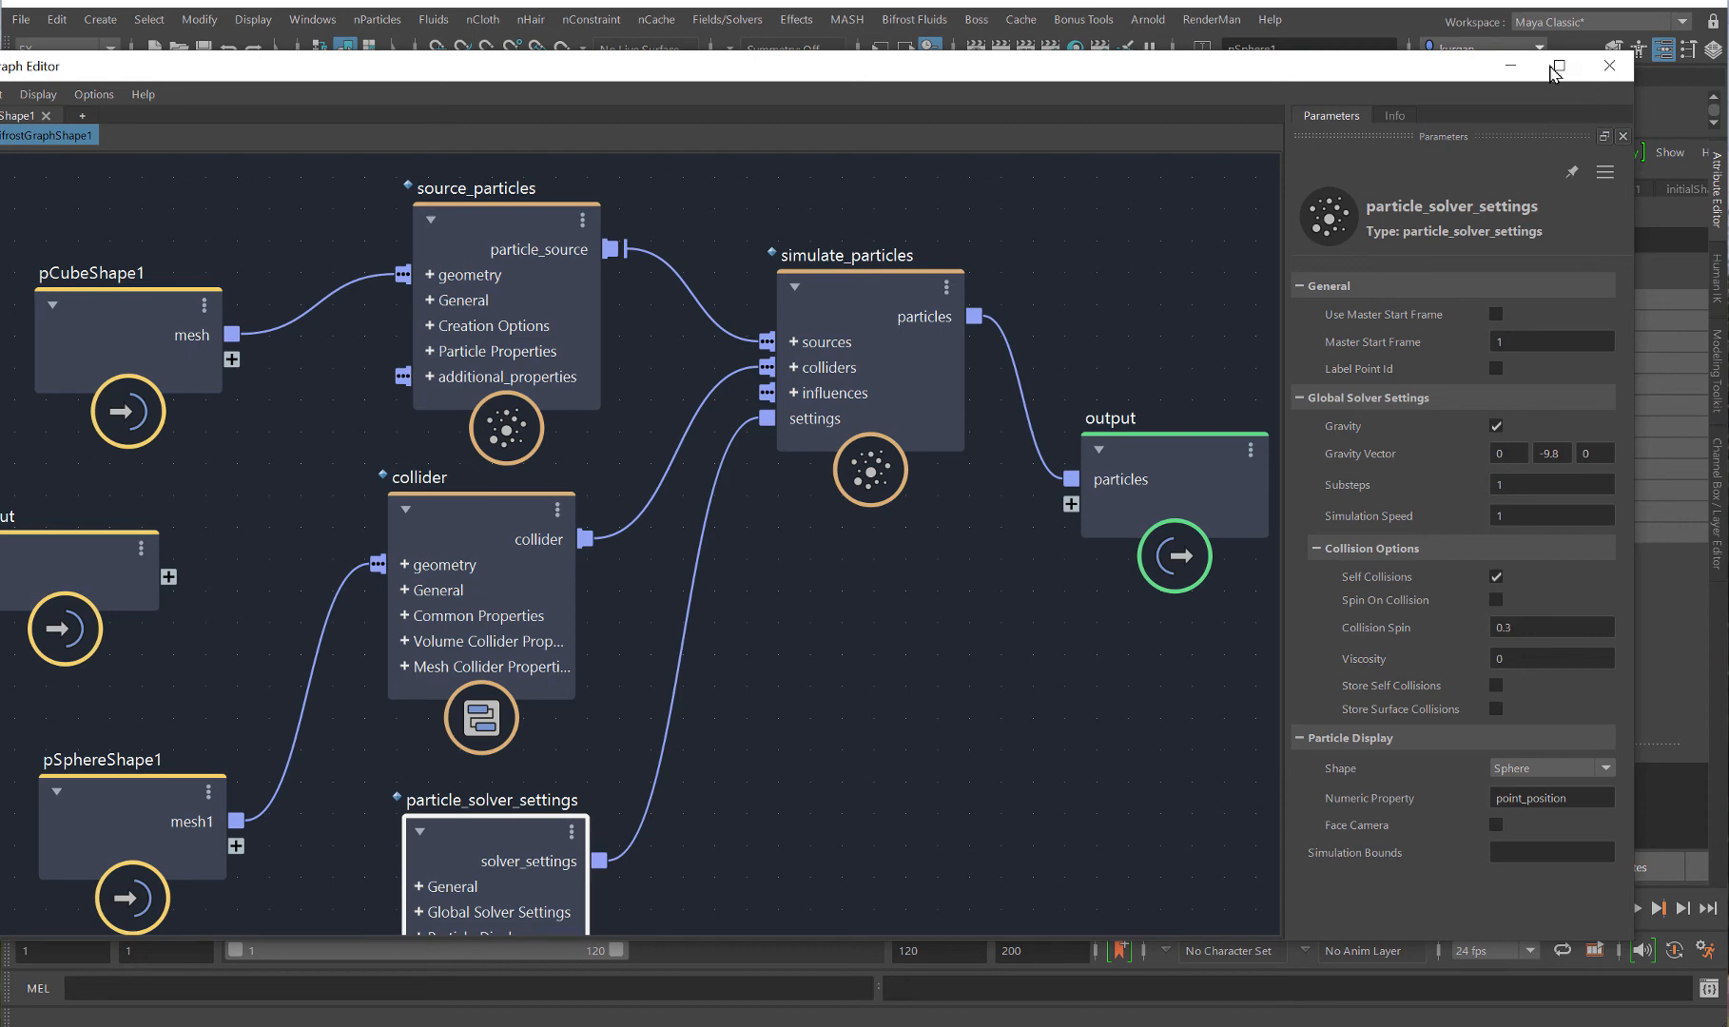
left_click(1609, 66)
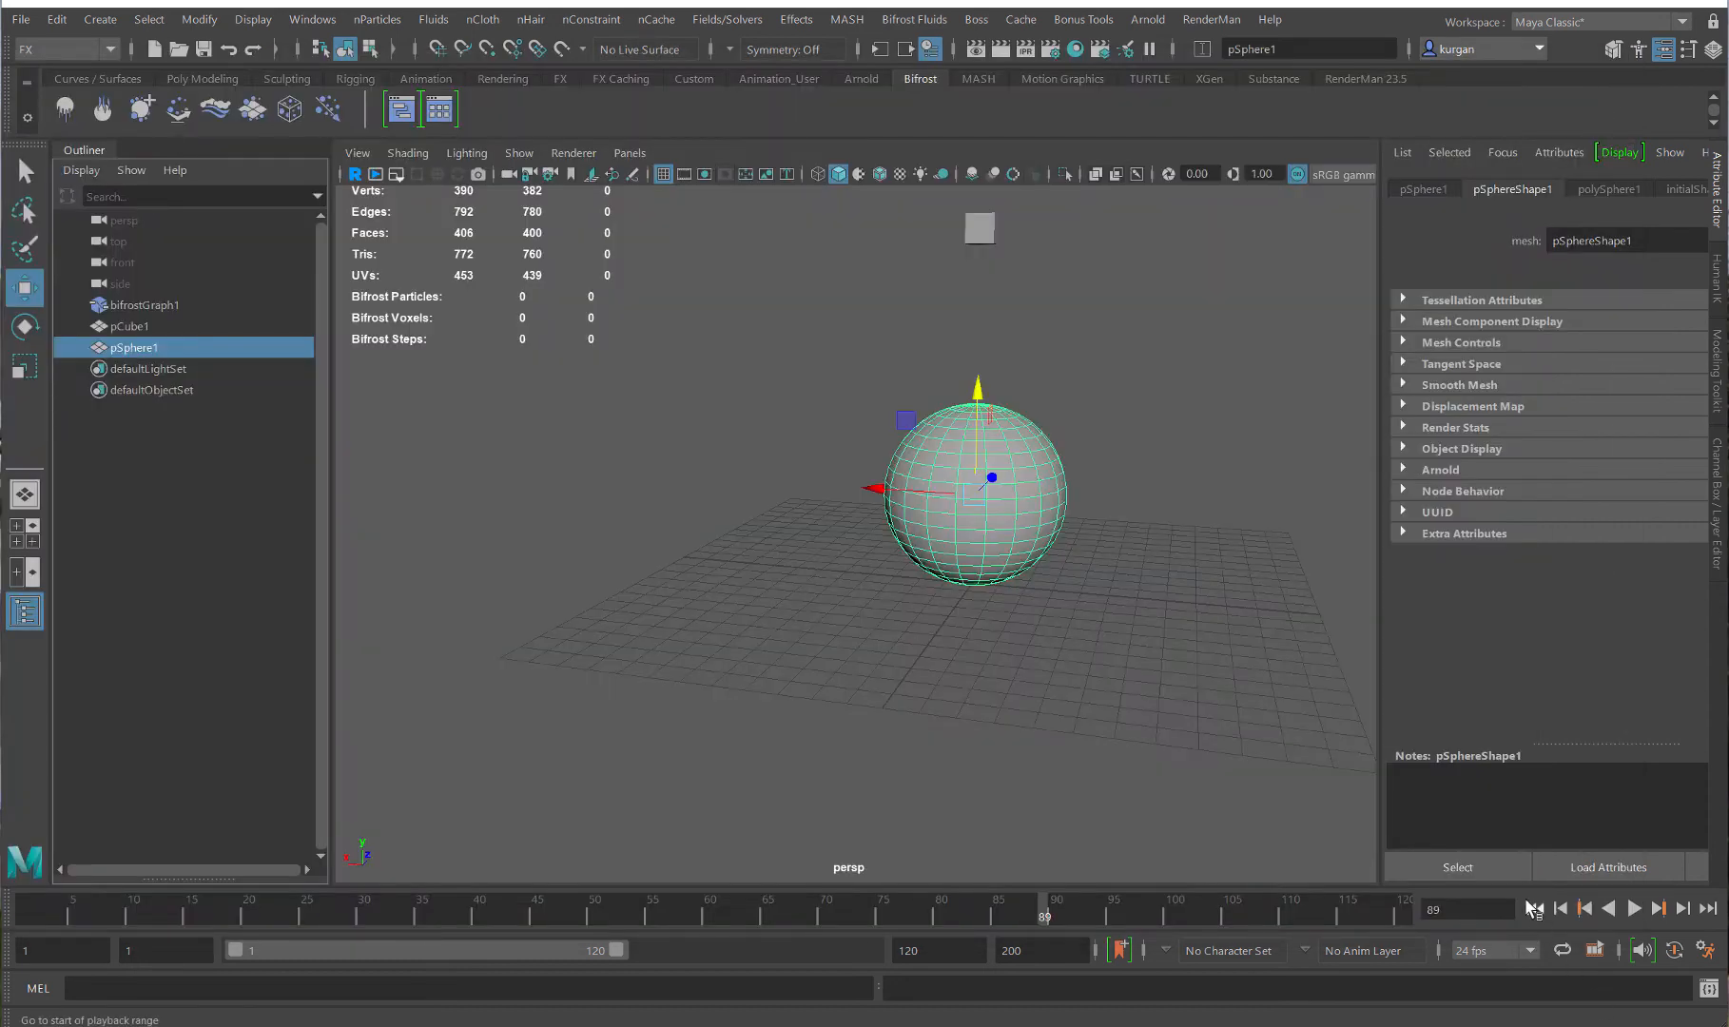
- Play the simulation with self collisions, stop at frame 56, and frame the particles and sphere in the view
left_click(1632, 908)
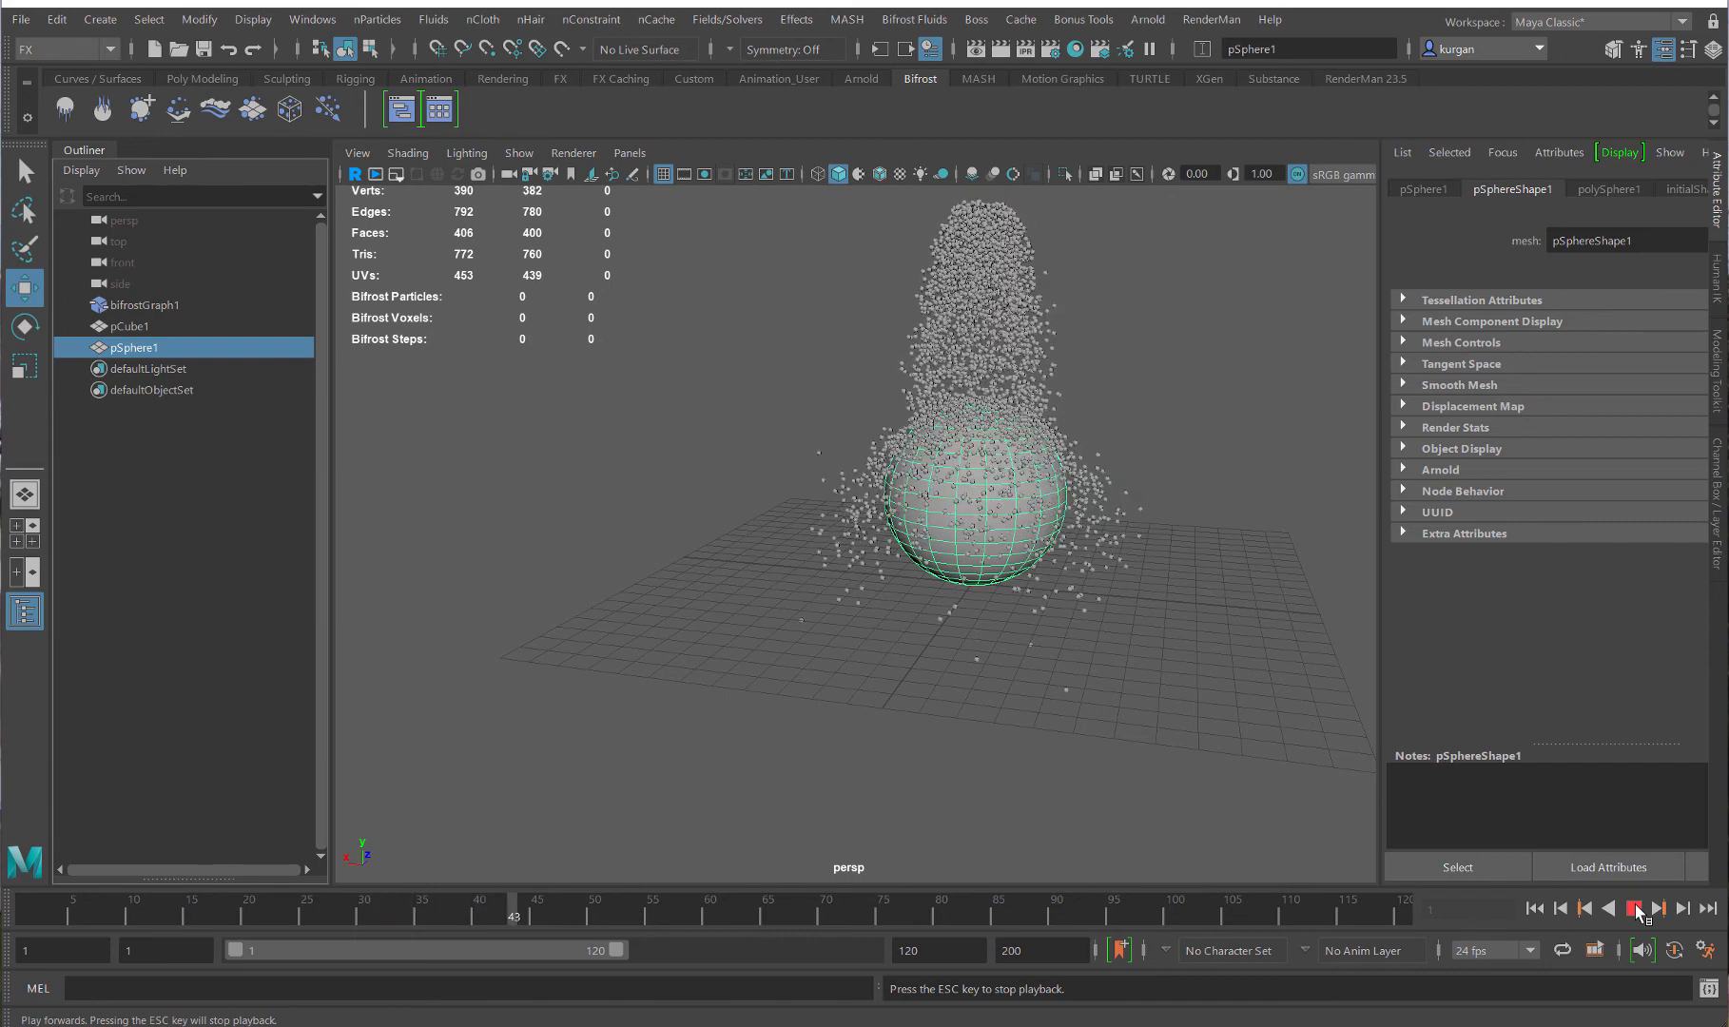
left_click(1634, 908)
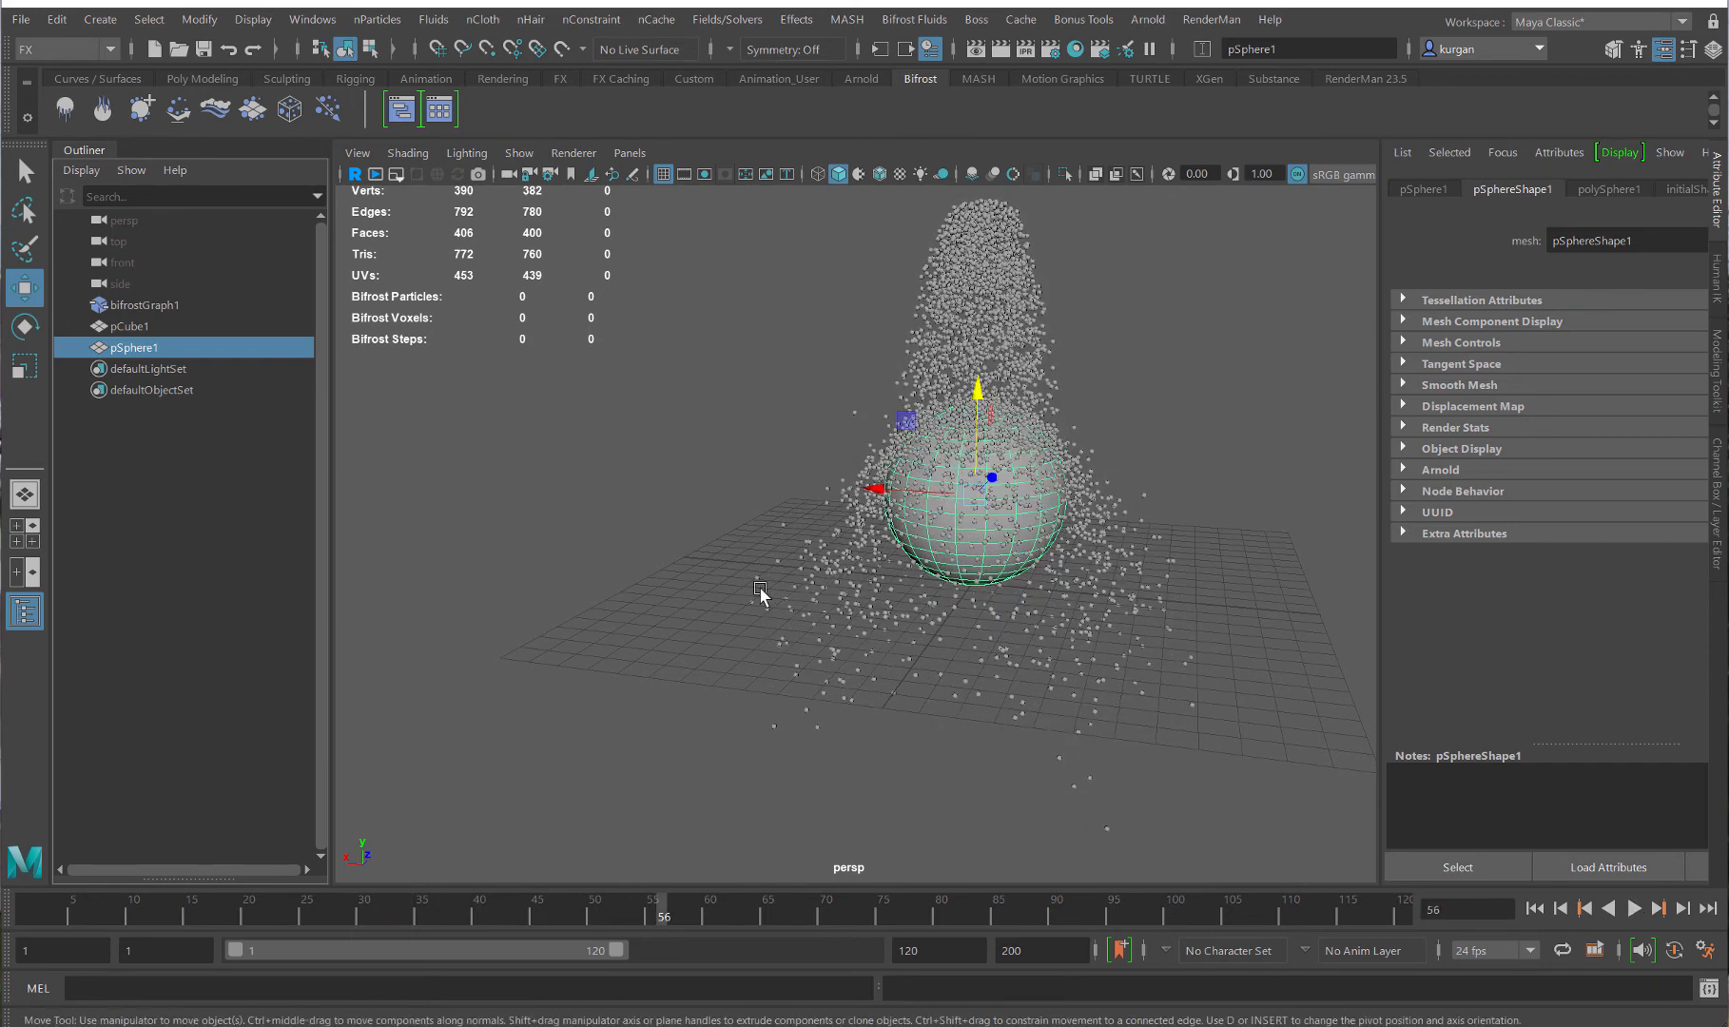
middle_click_drag(996, 630, 907, 706, "alt")
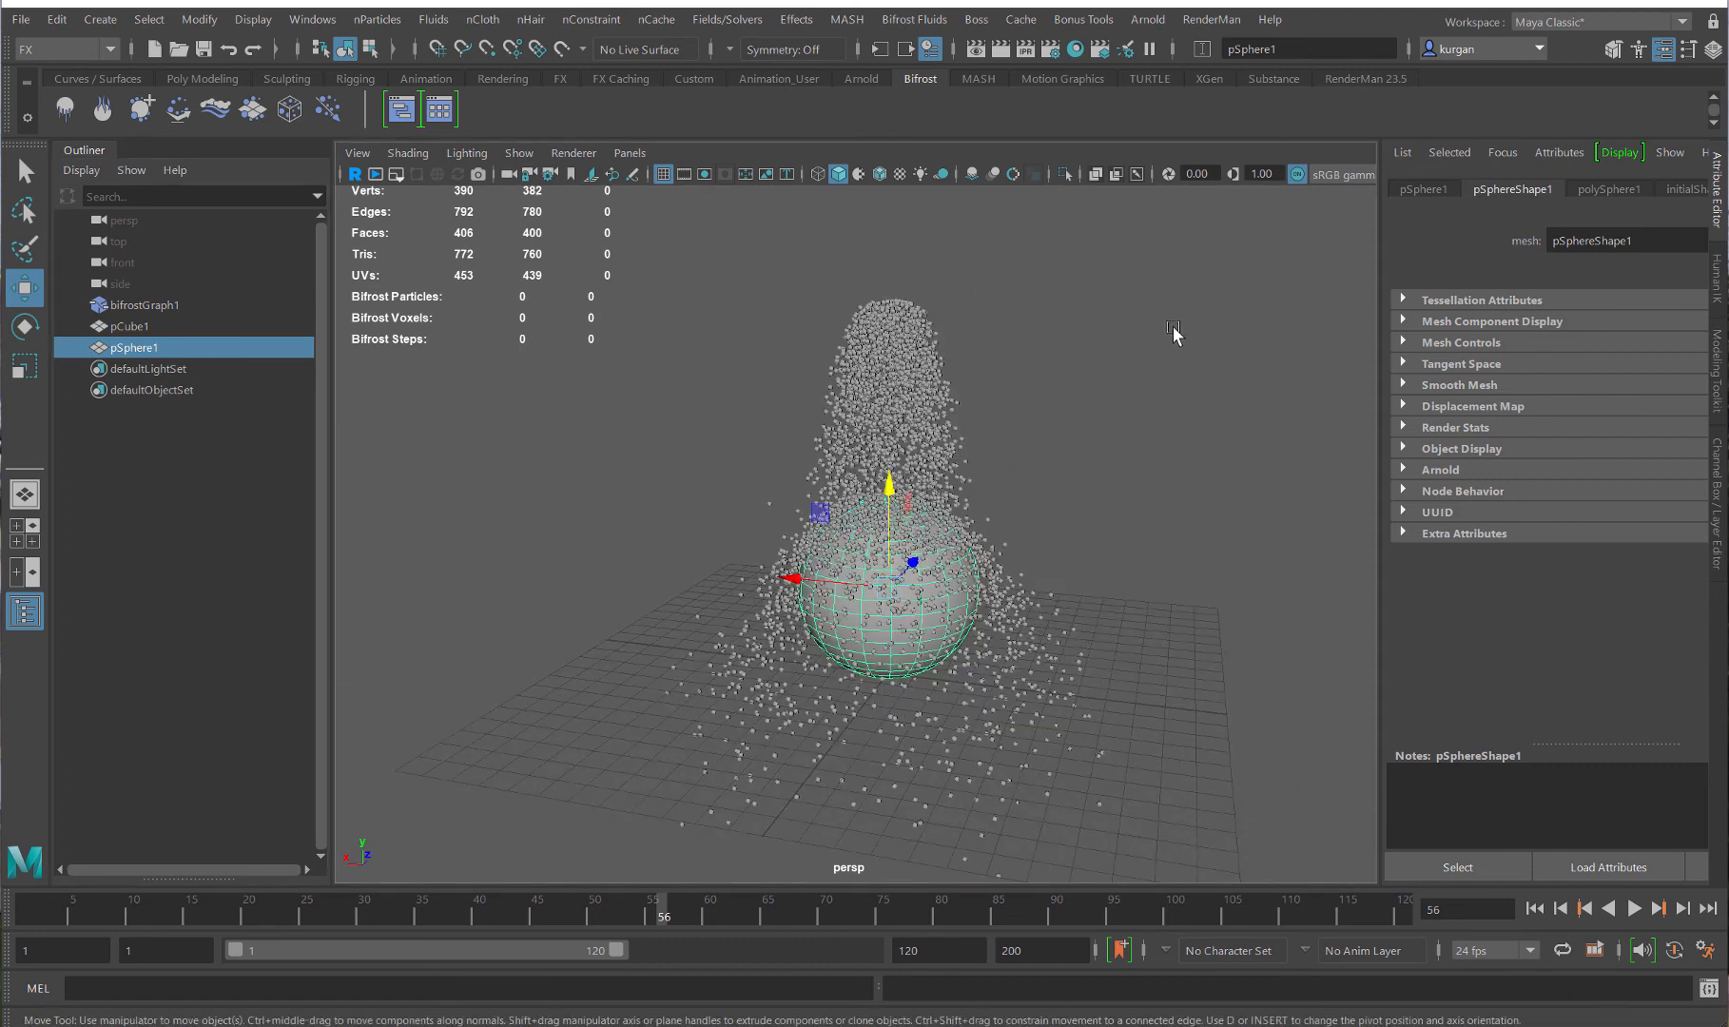
- Review the render settings and light the scene with an Arnold physical sky
left_click(1050, 50)
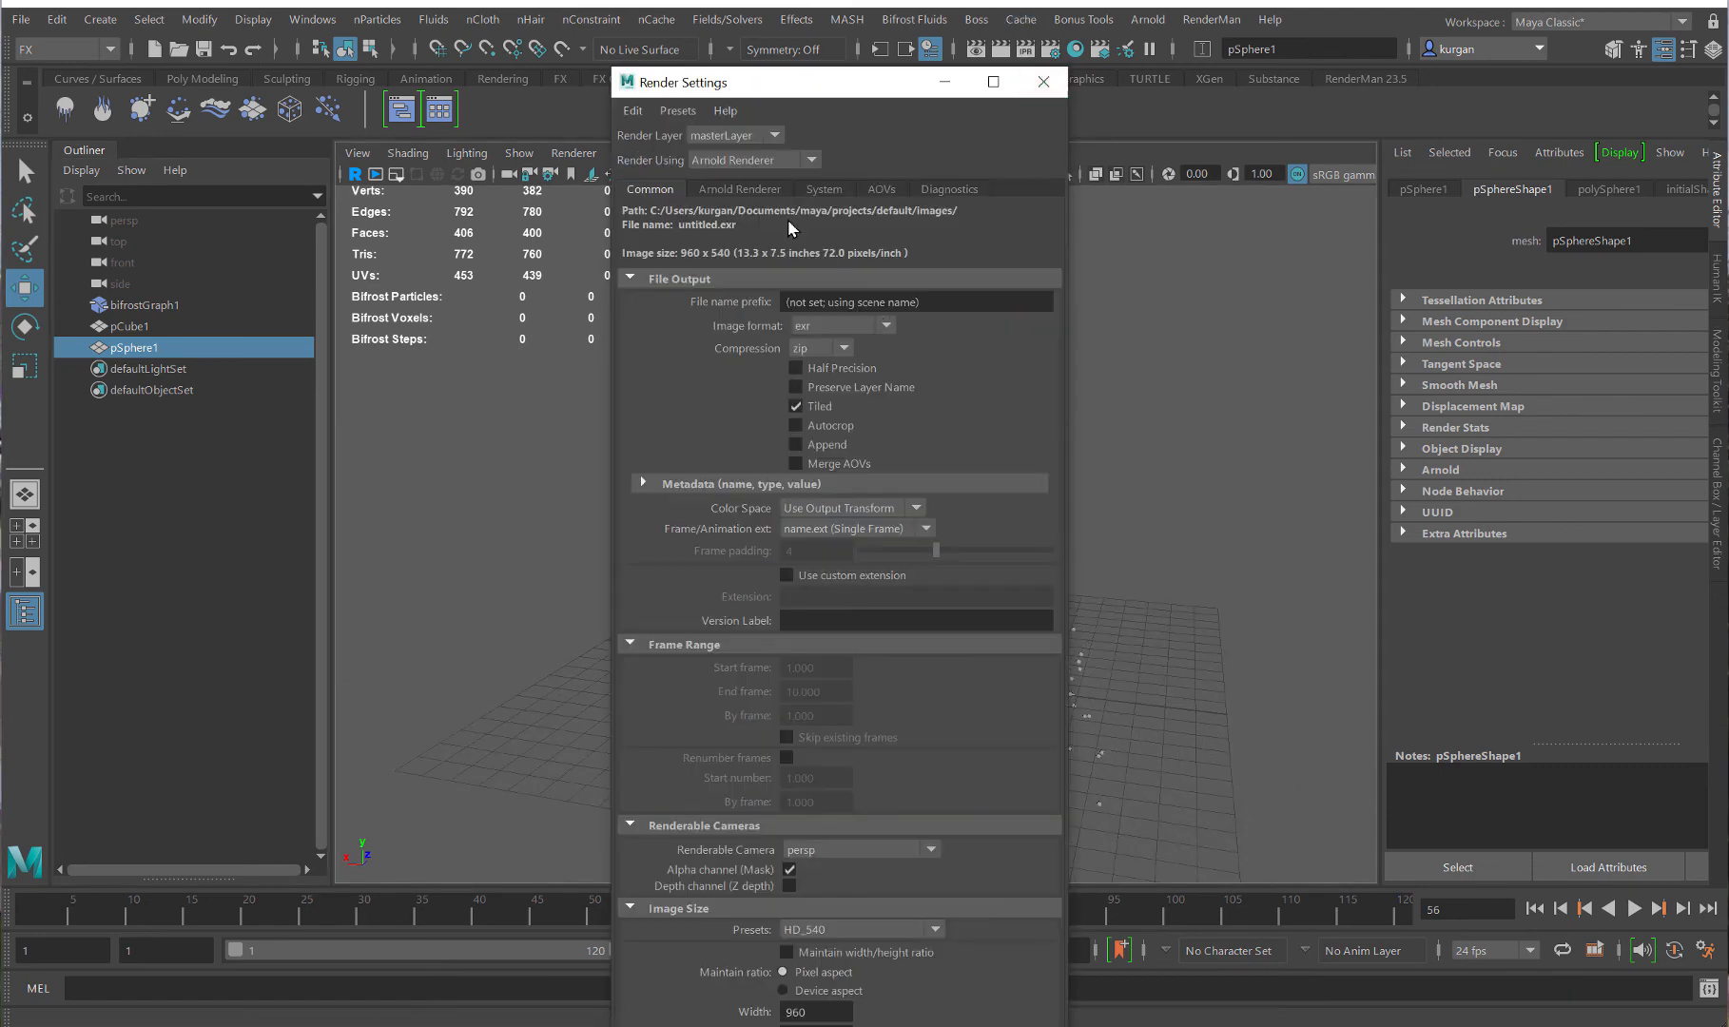
left_click(1044, 82)
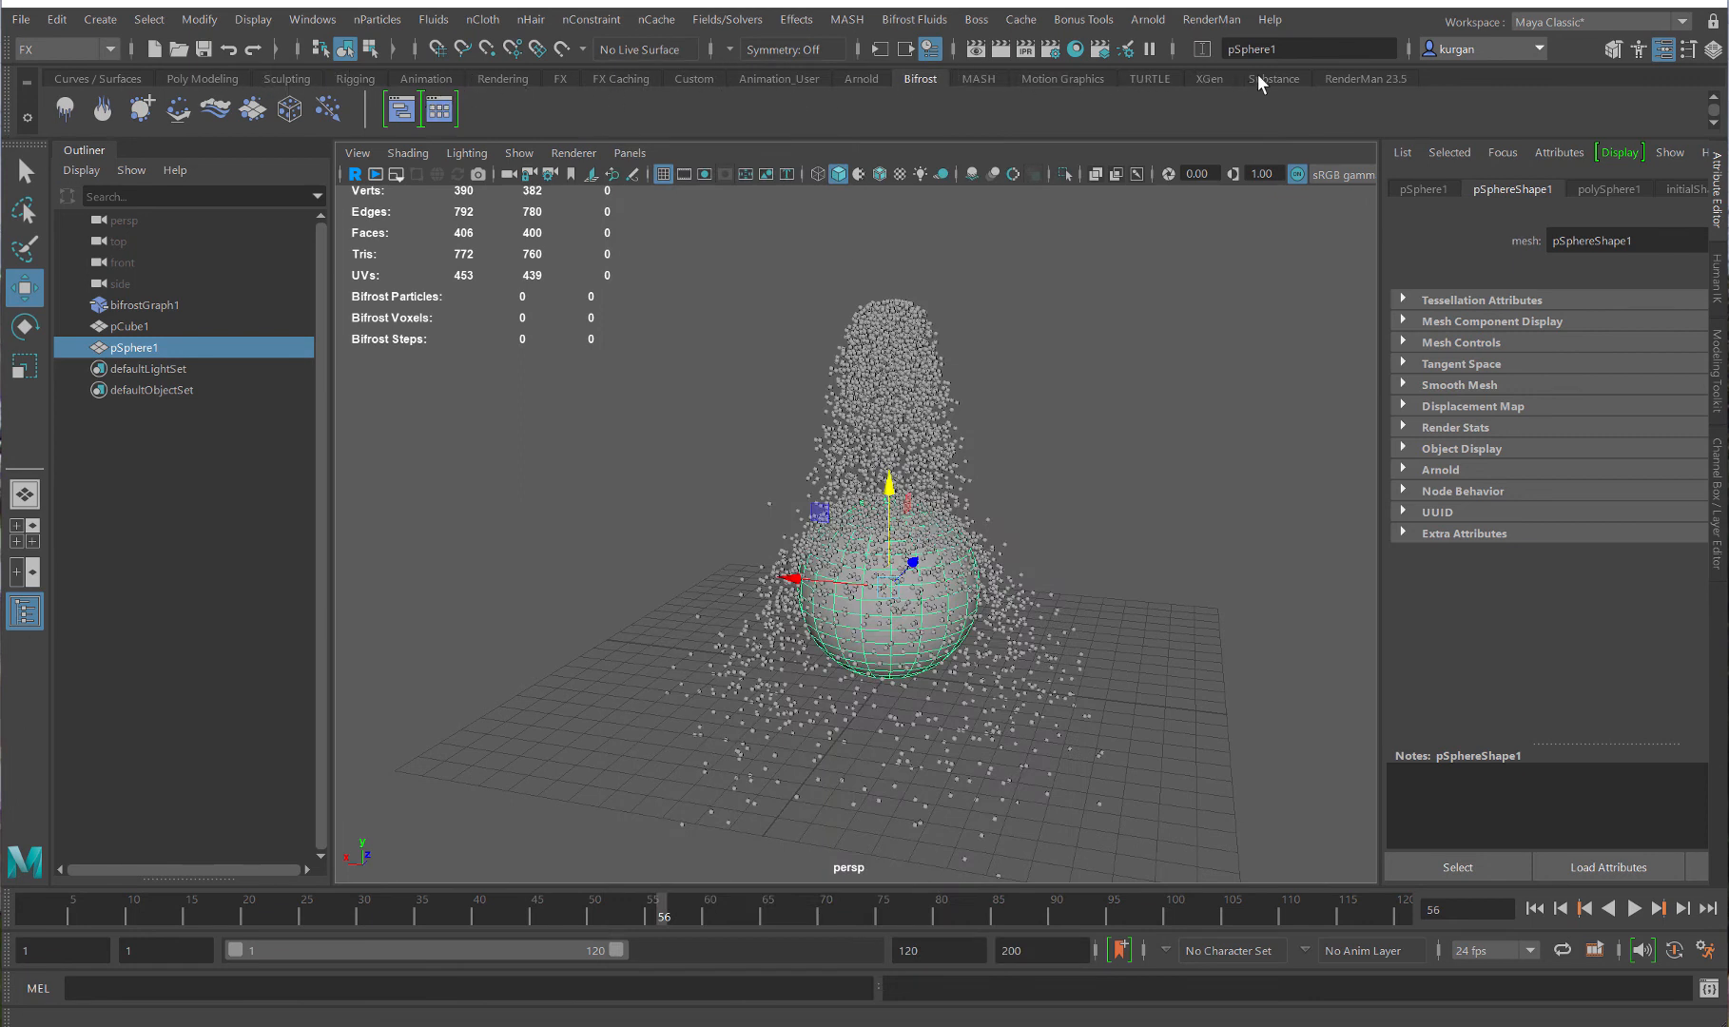
left_click(856, 79)
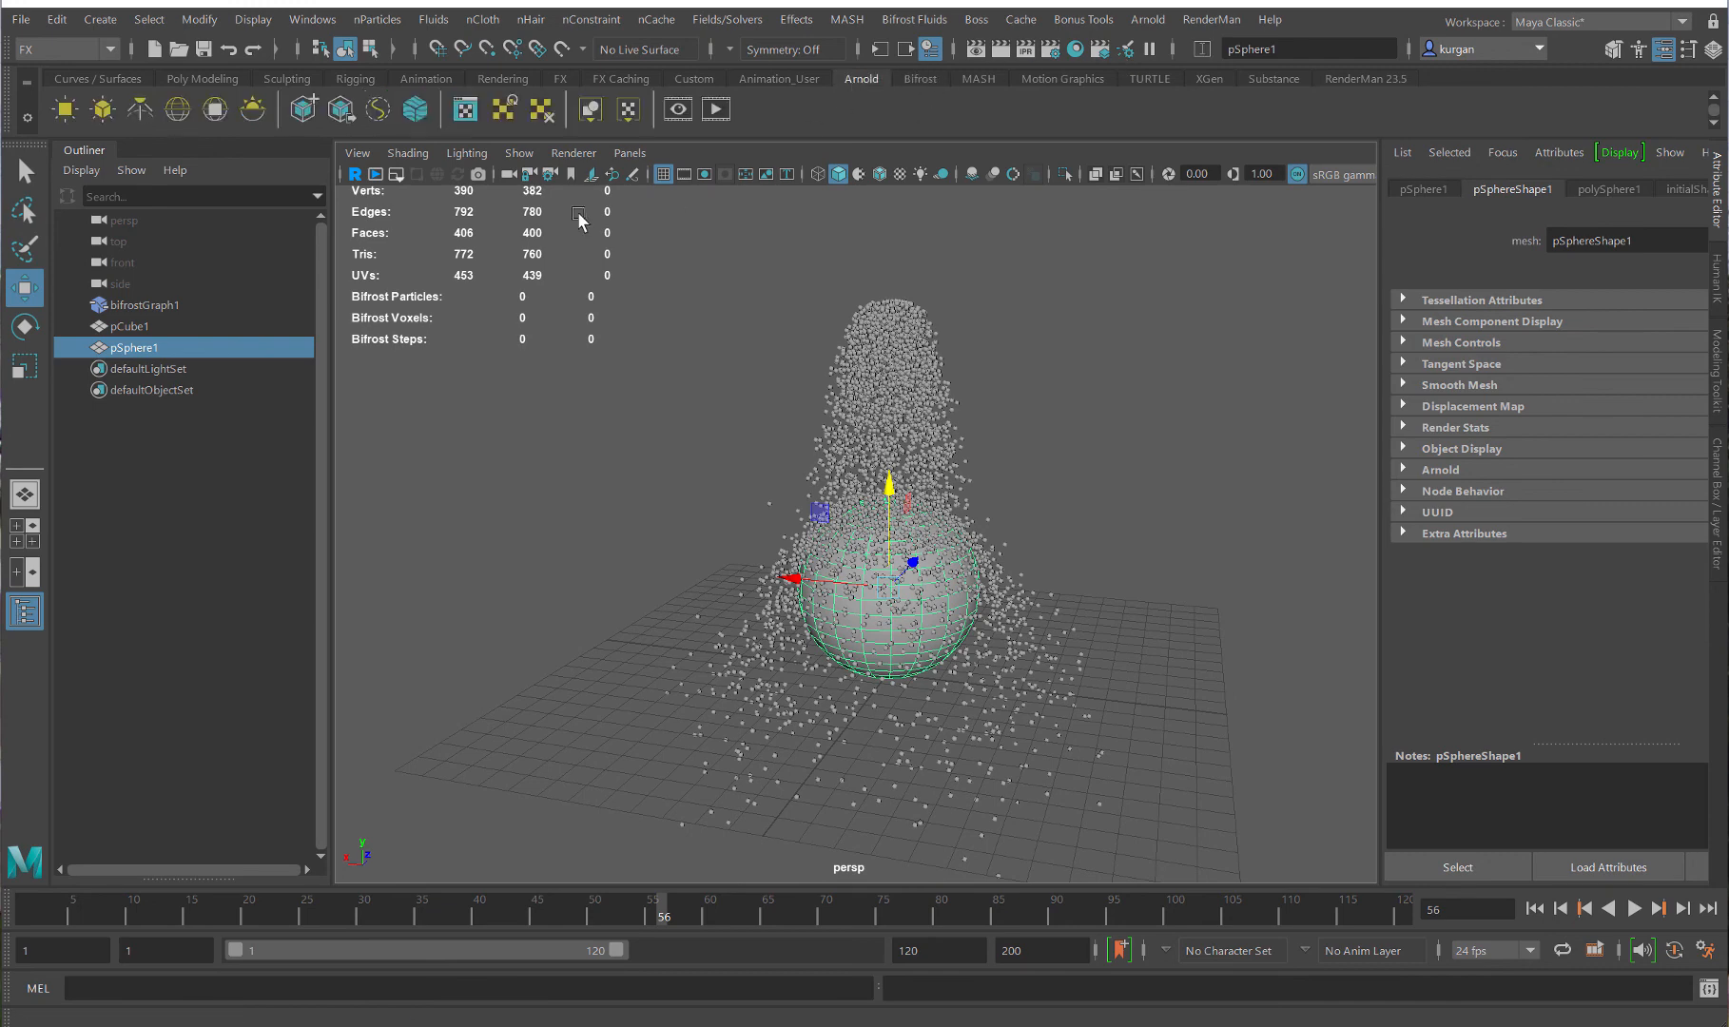
left_click(252, 109)
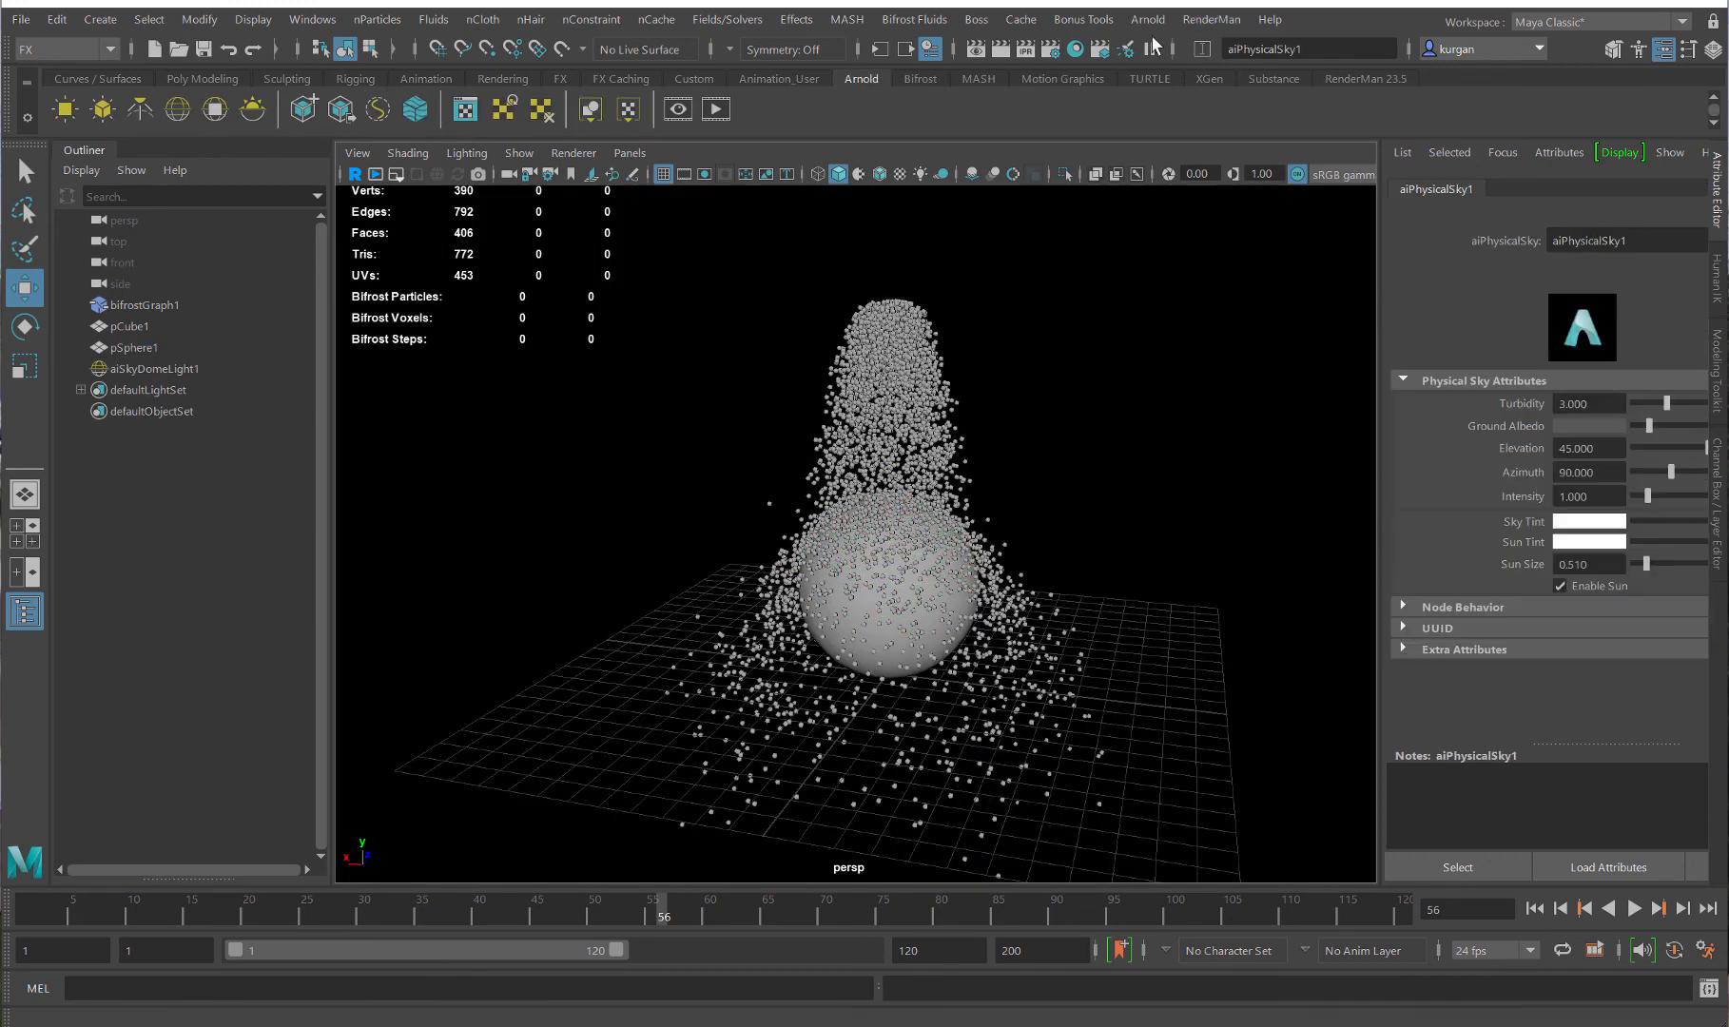
- Render the current frame with the Arnold Renderer and check the render settings
left_click(1000, 49)
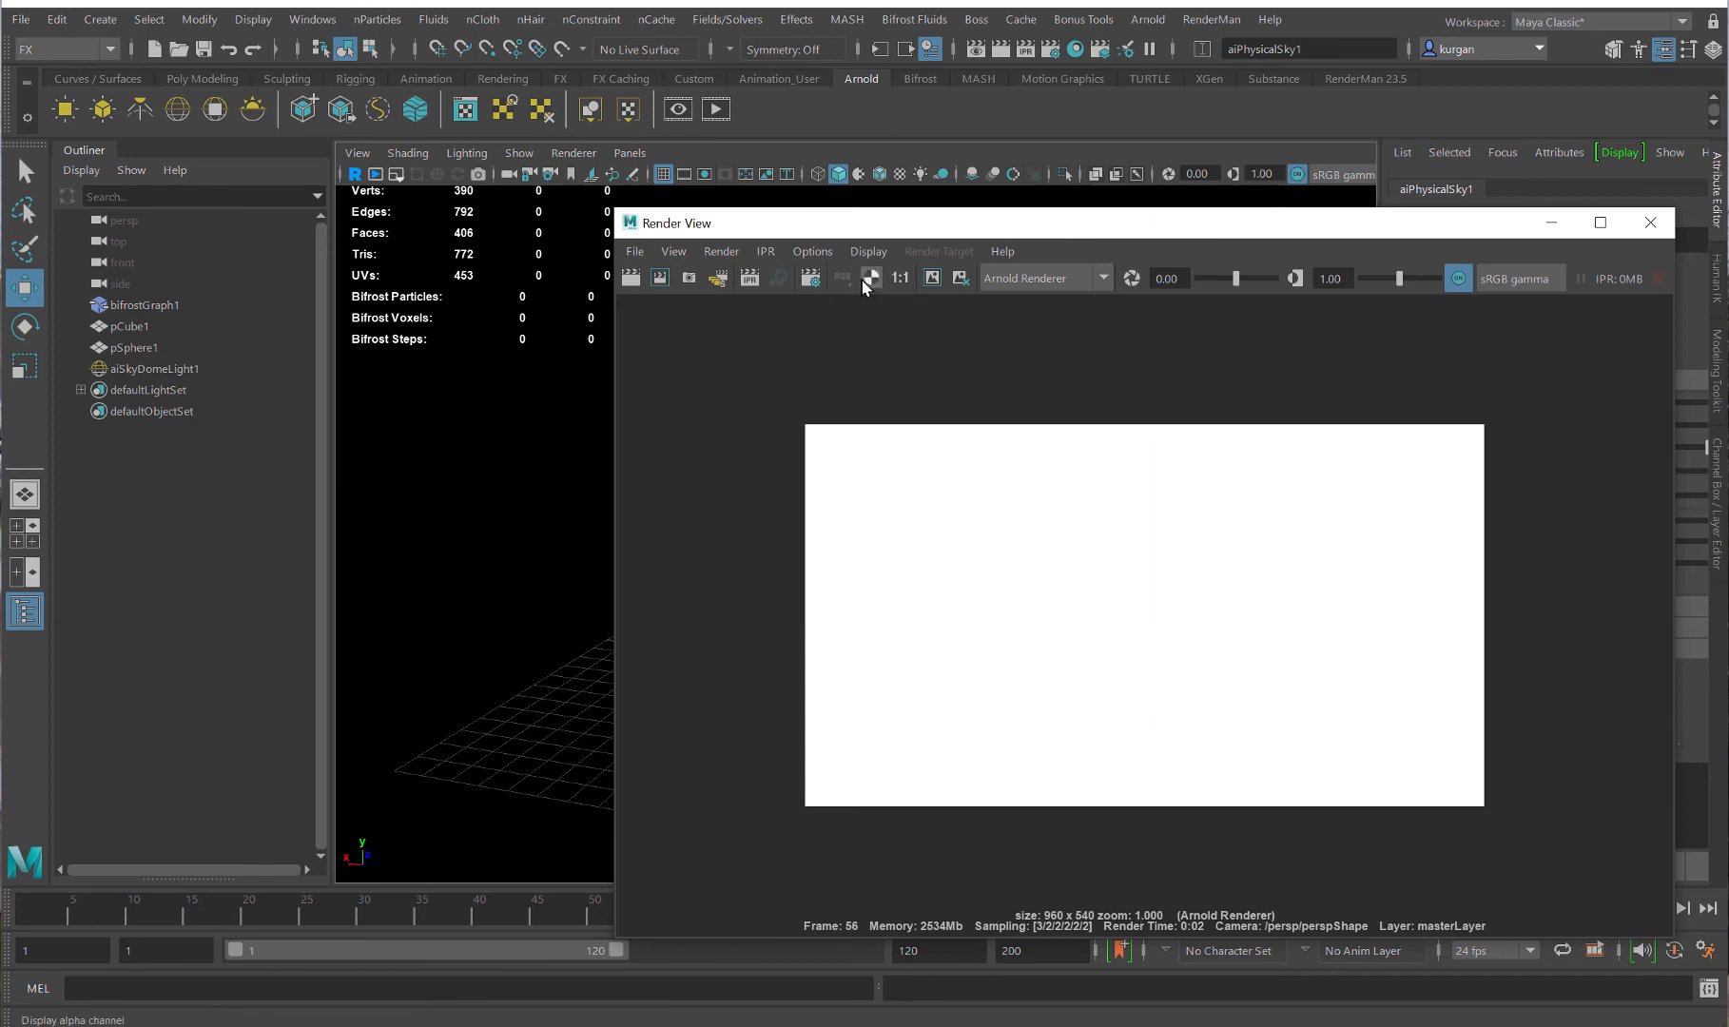
left_click(810, 278)
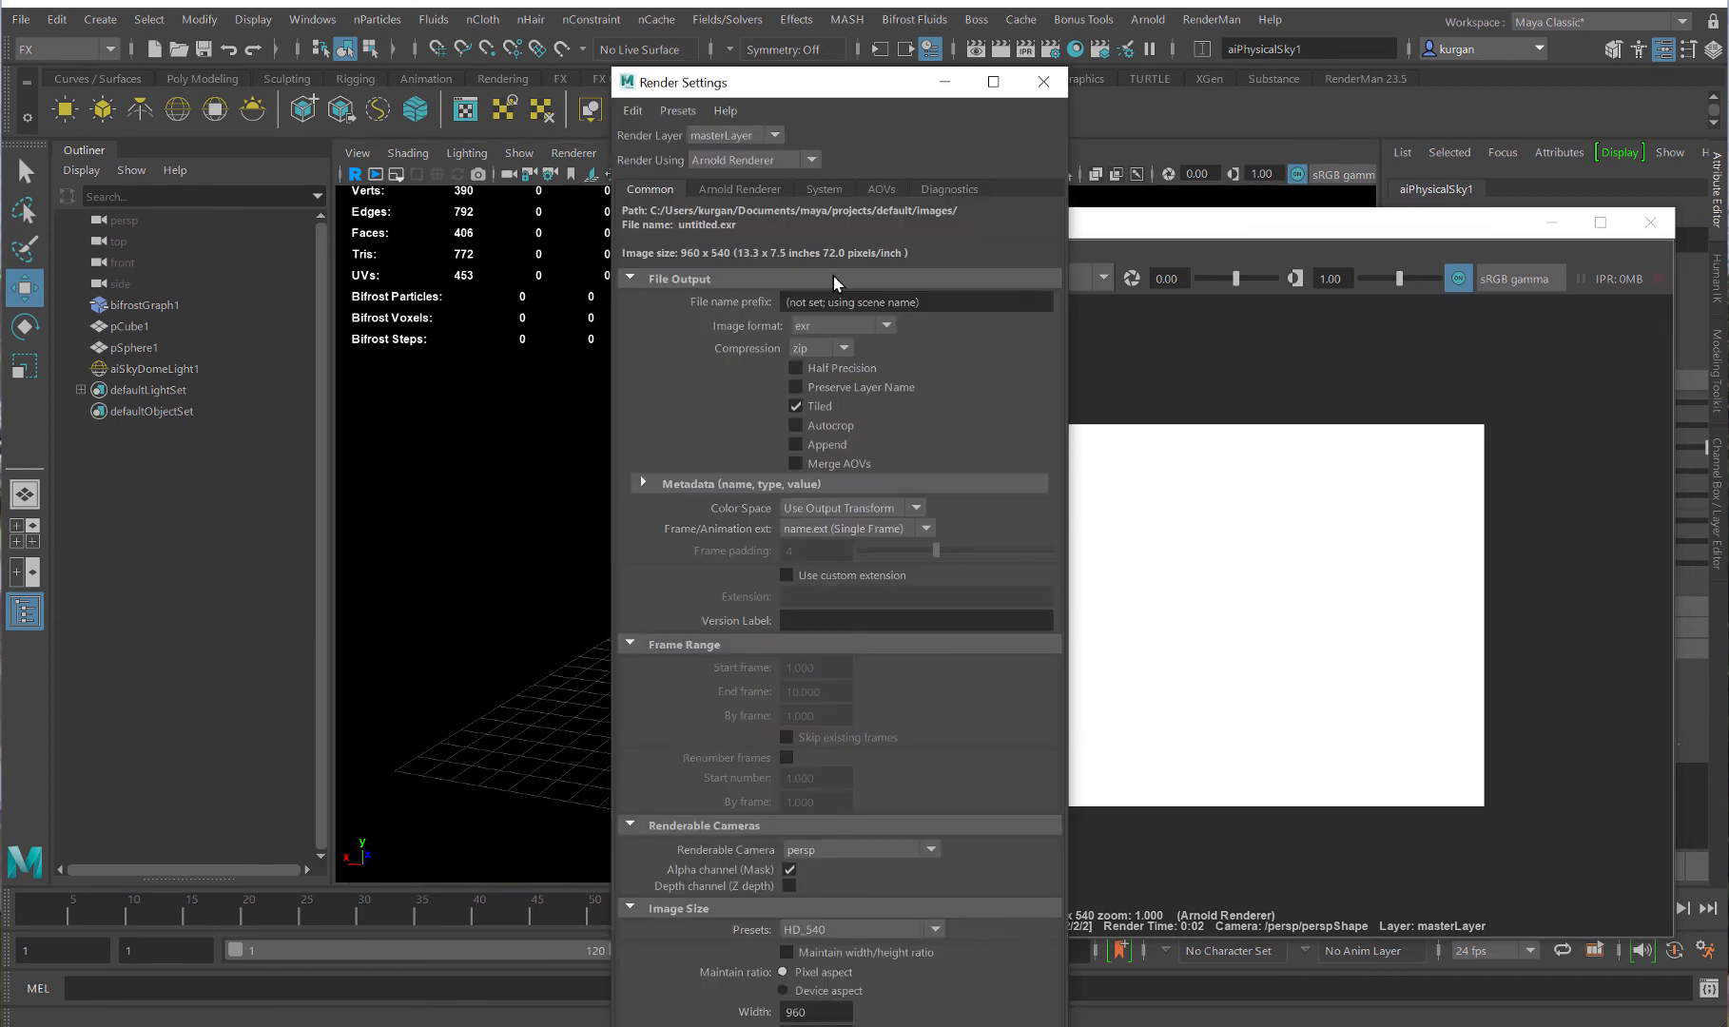
left_click(1043, 83)
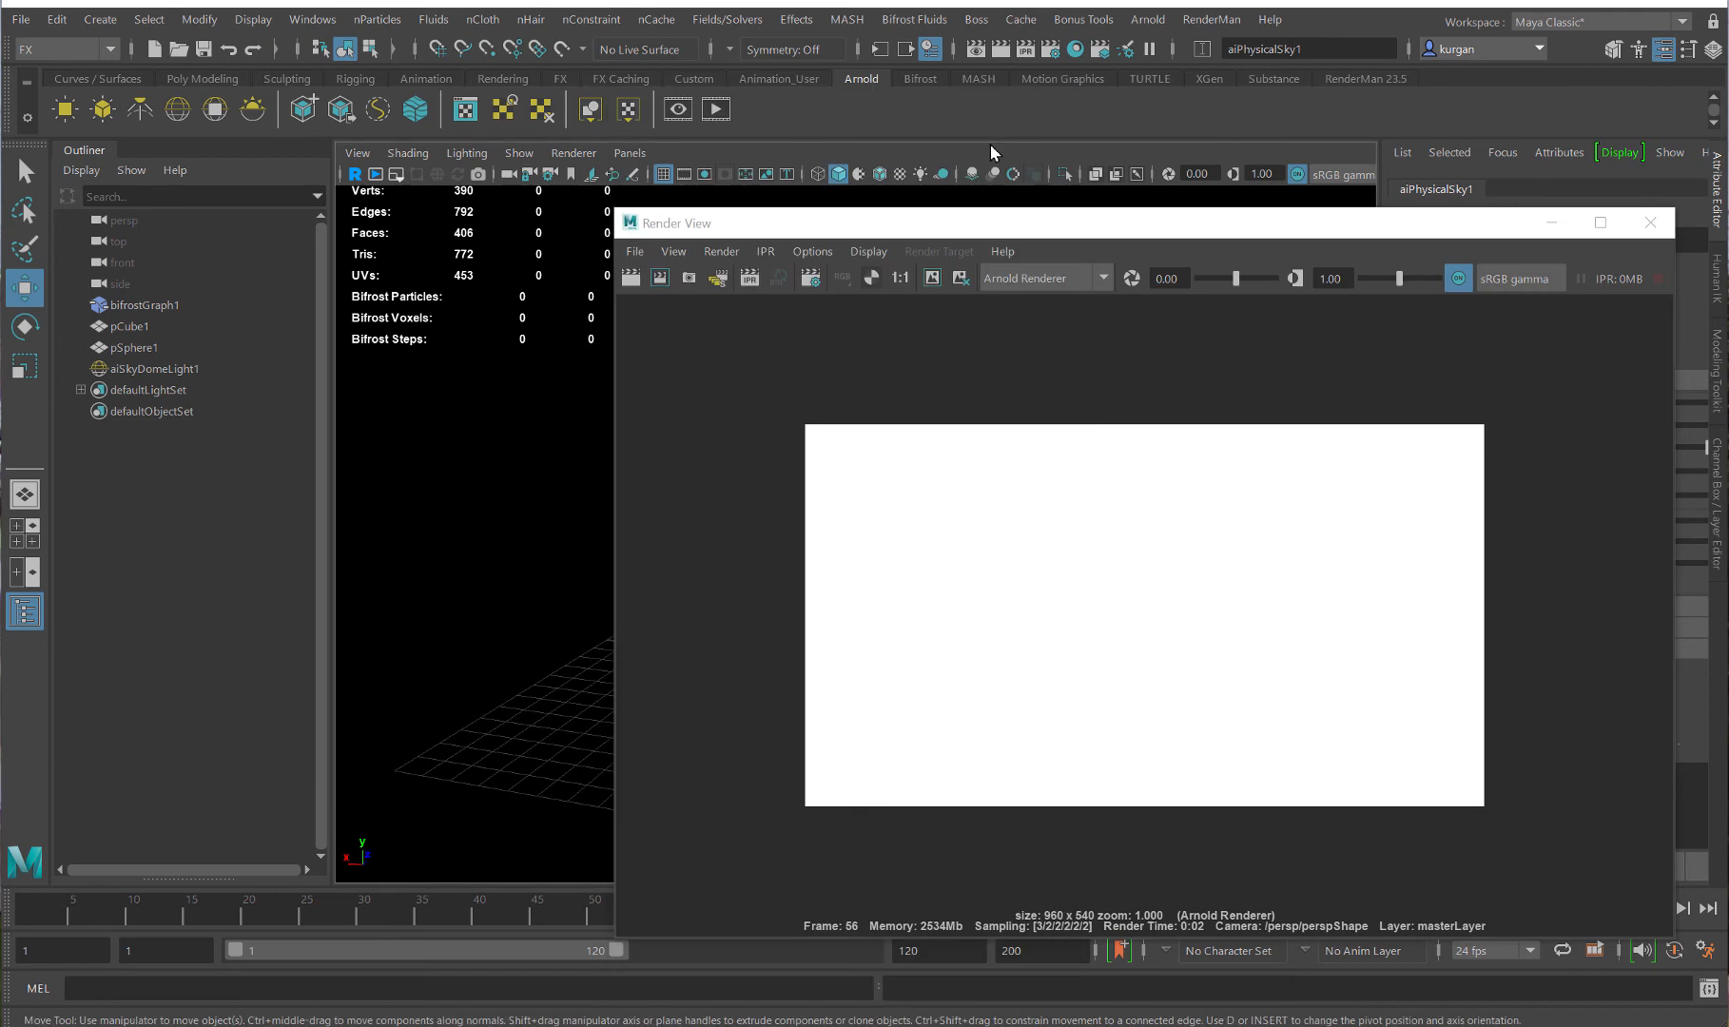
- Show the RGB channels of the Arnold render and close the Render View
left_click(844, 277)
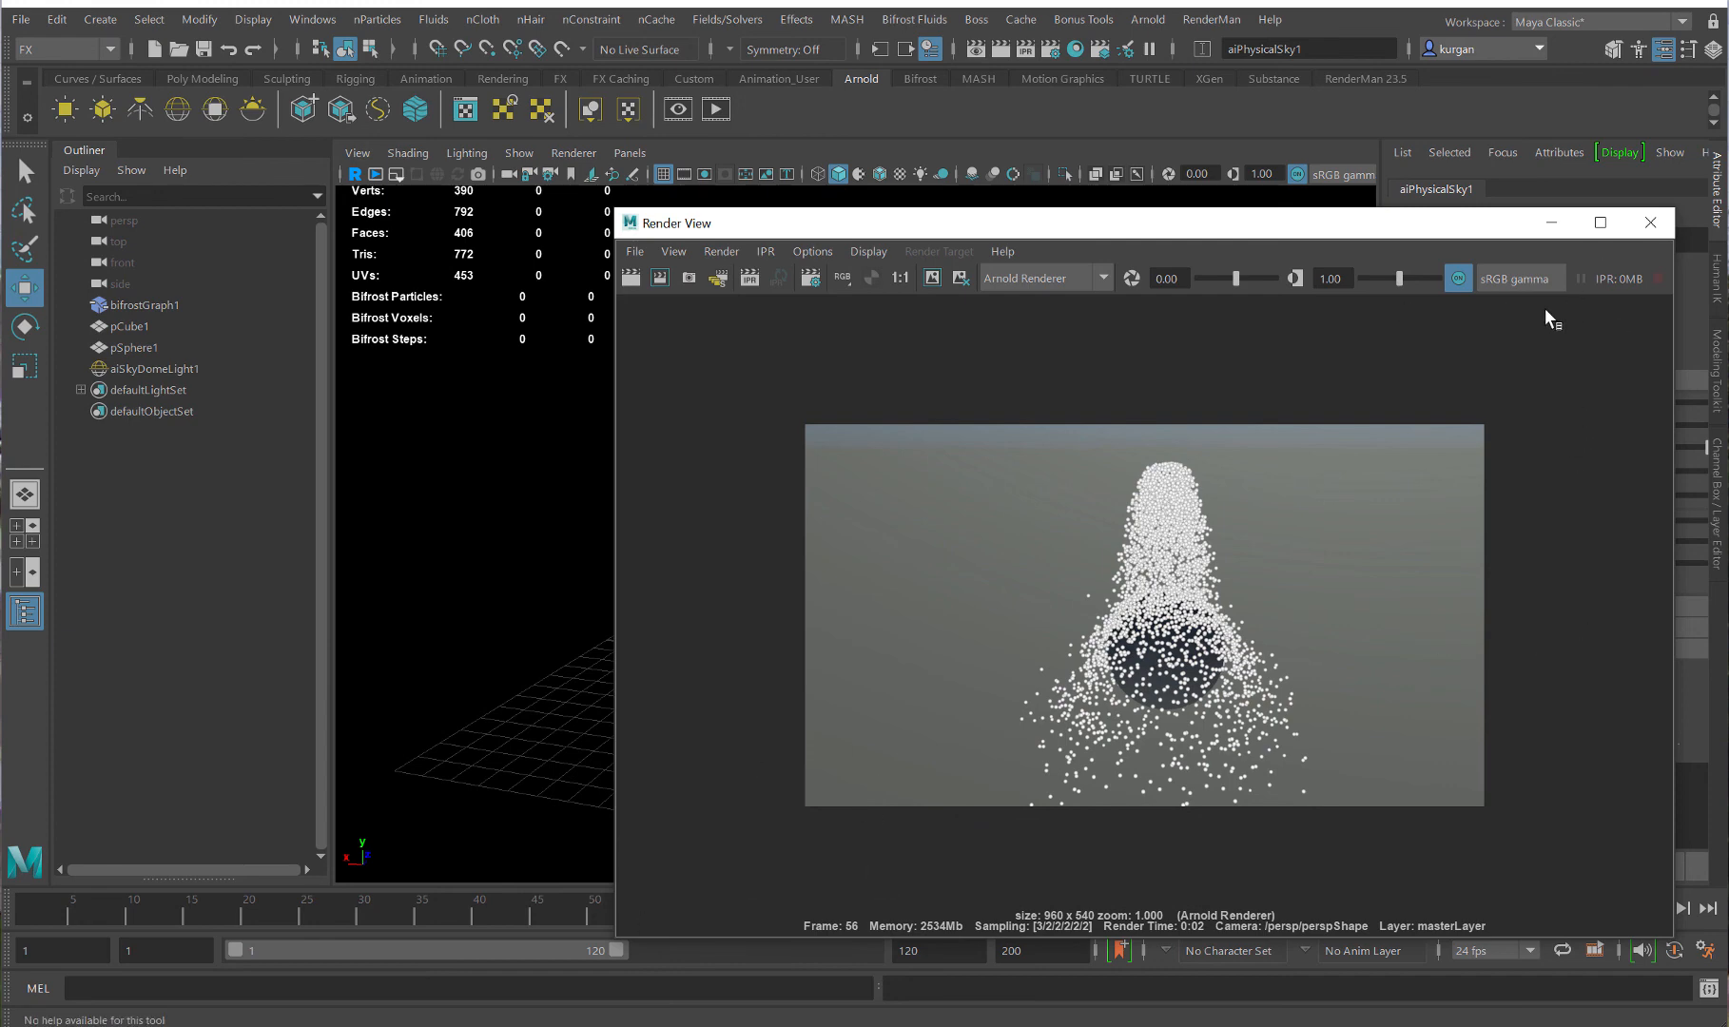
left_click(1640, 236)
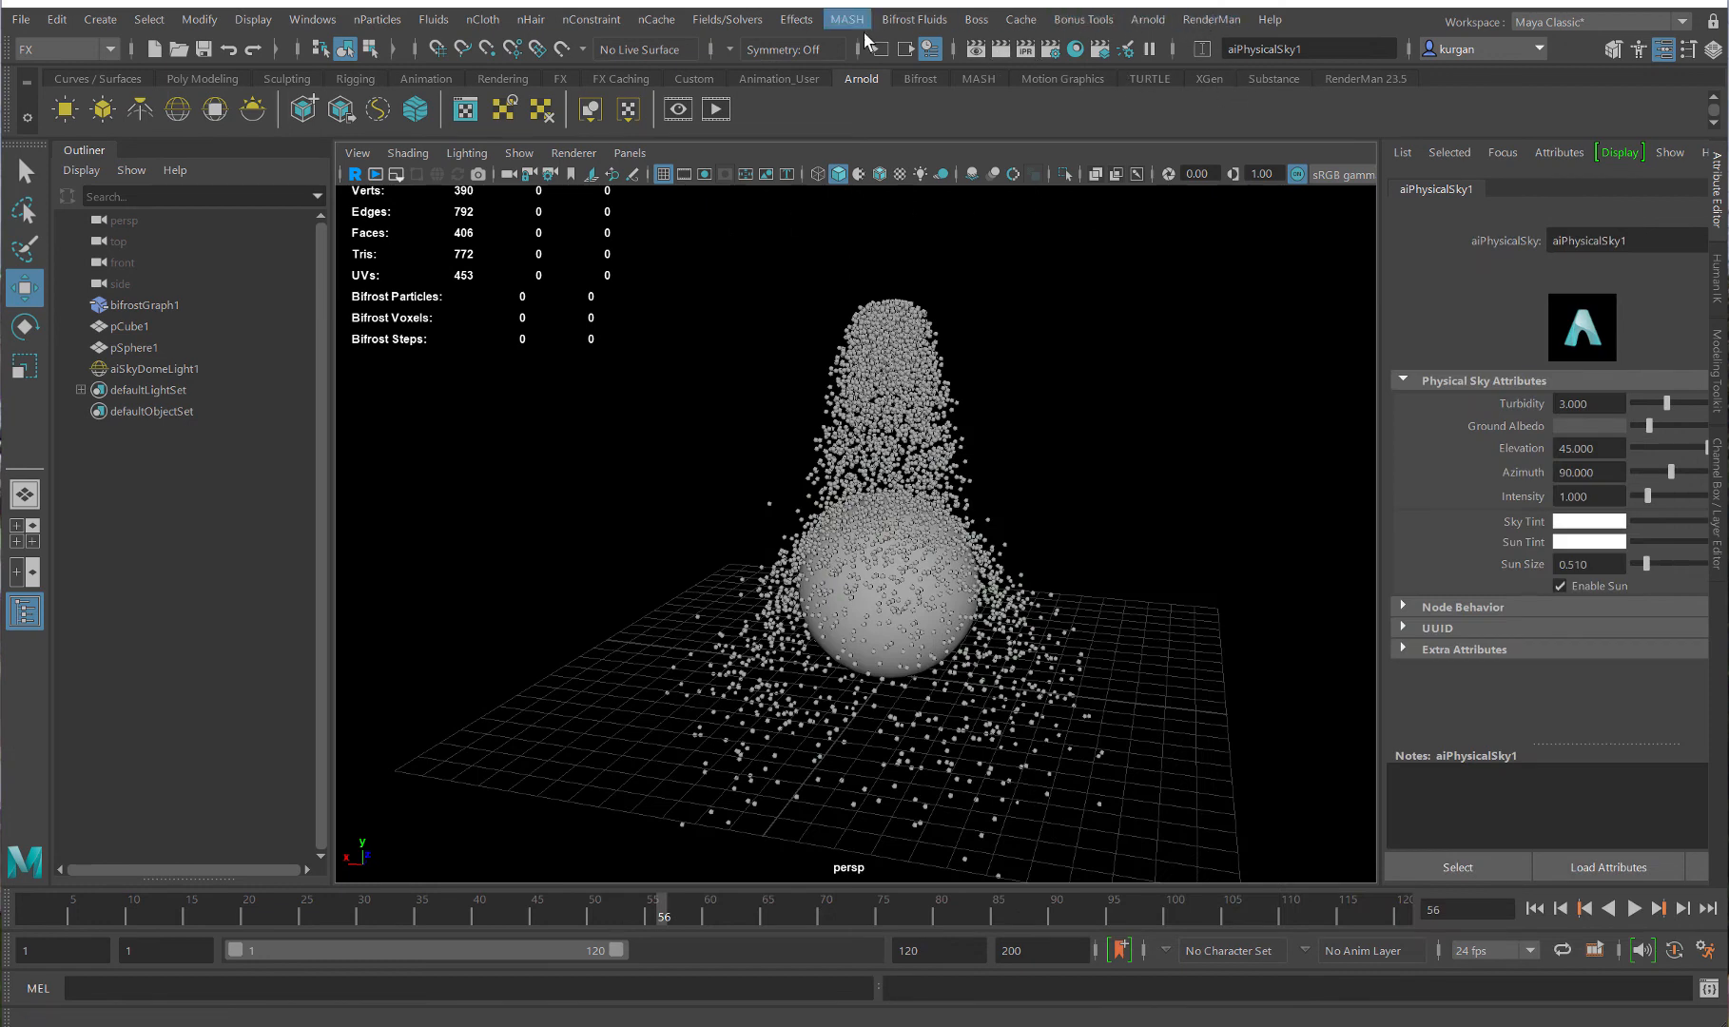
- Set the renderer to RenderMan in the render settings and light the scene with a PxrDomeLight
left_click(1051, 49)
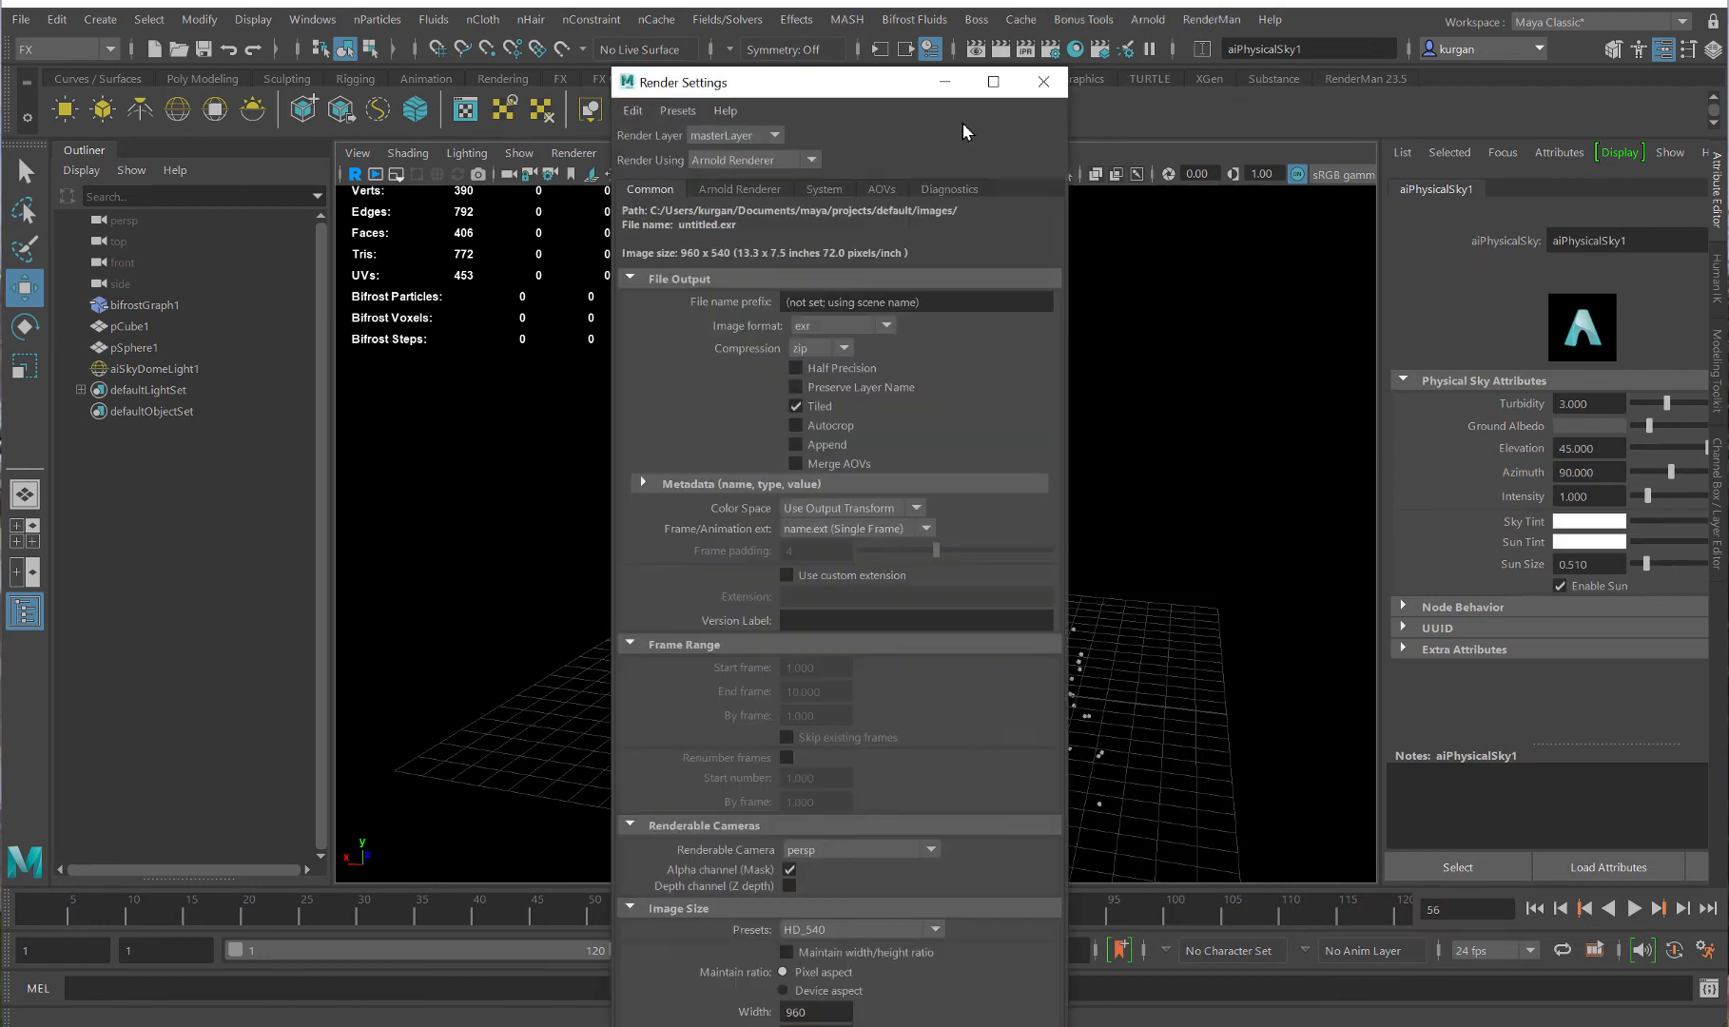
left_click(775, 161)
left_click(752, 268)
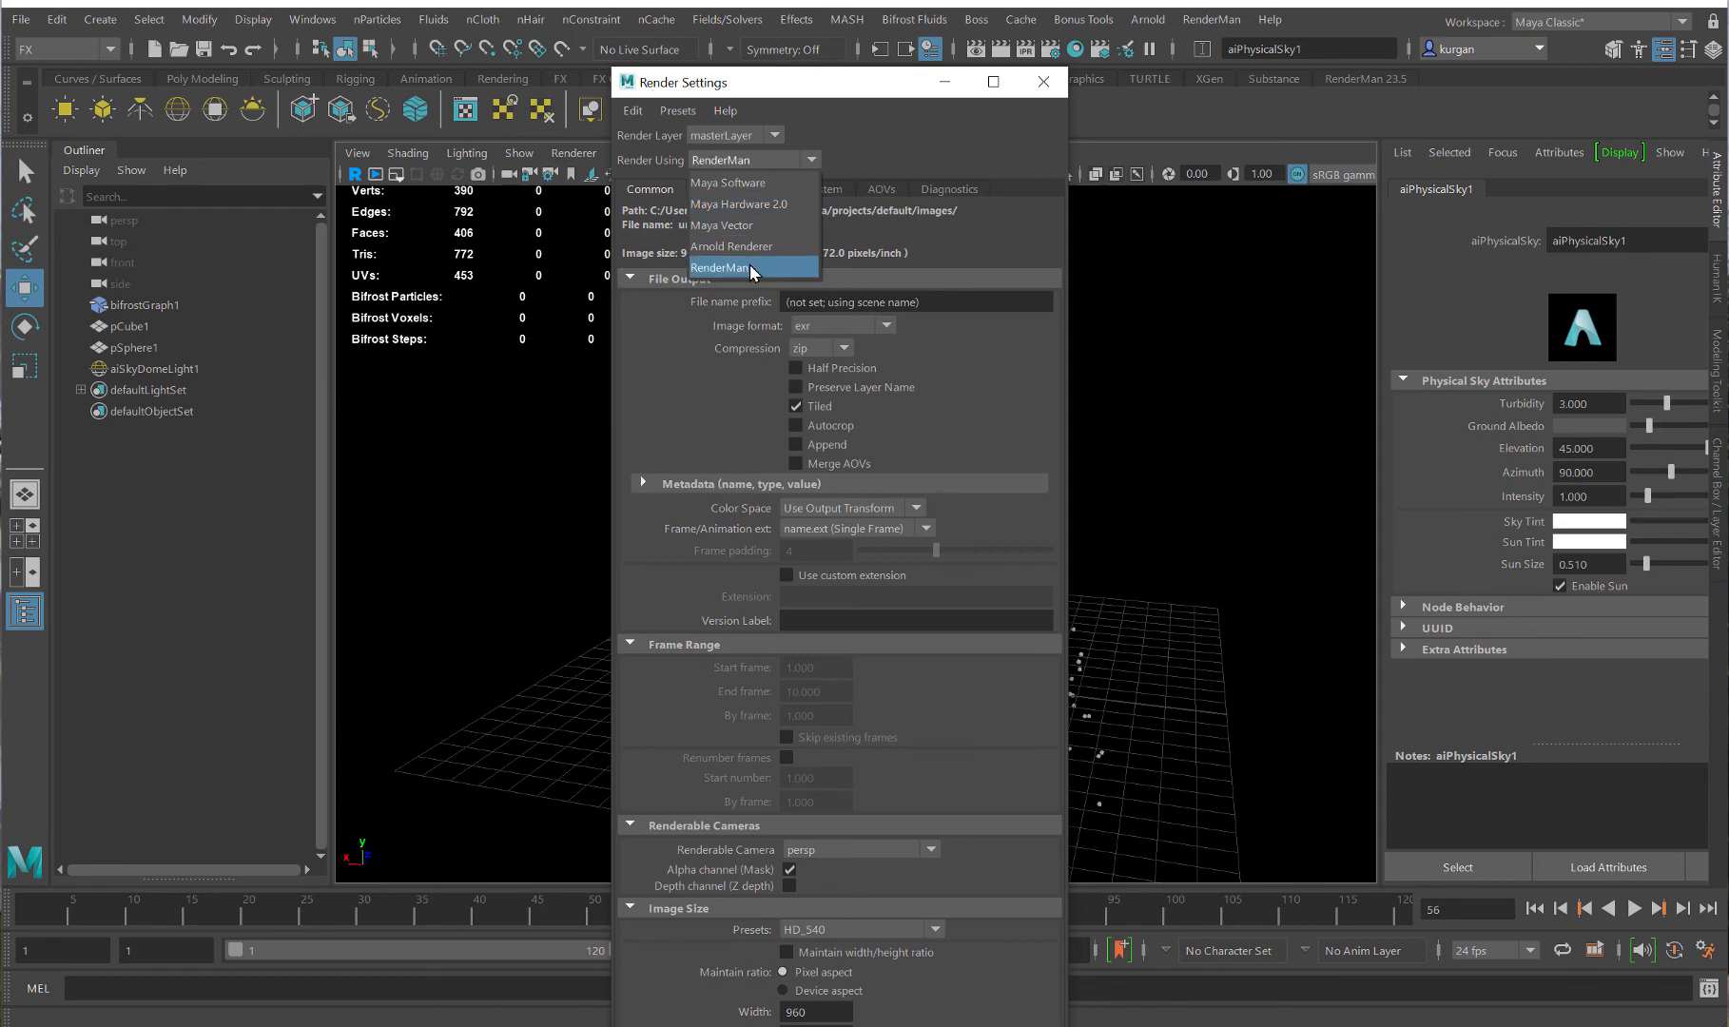
left_click(1043, 82)
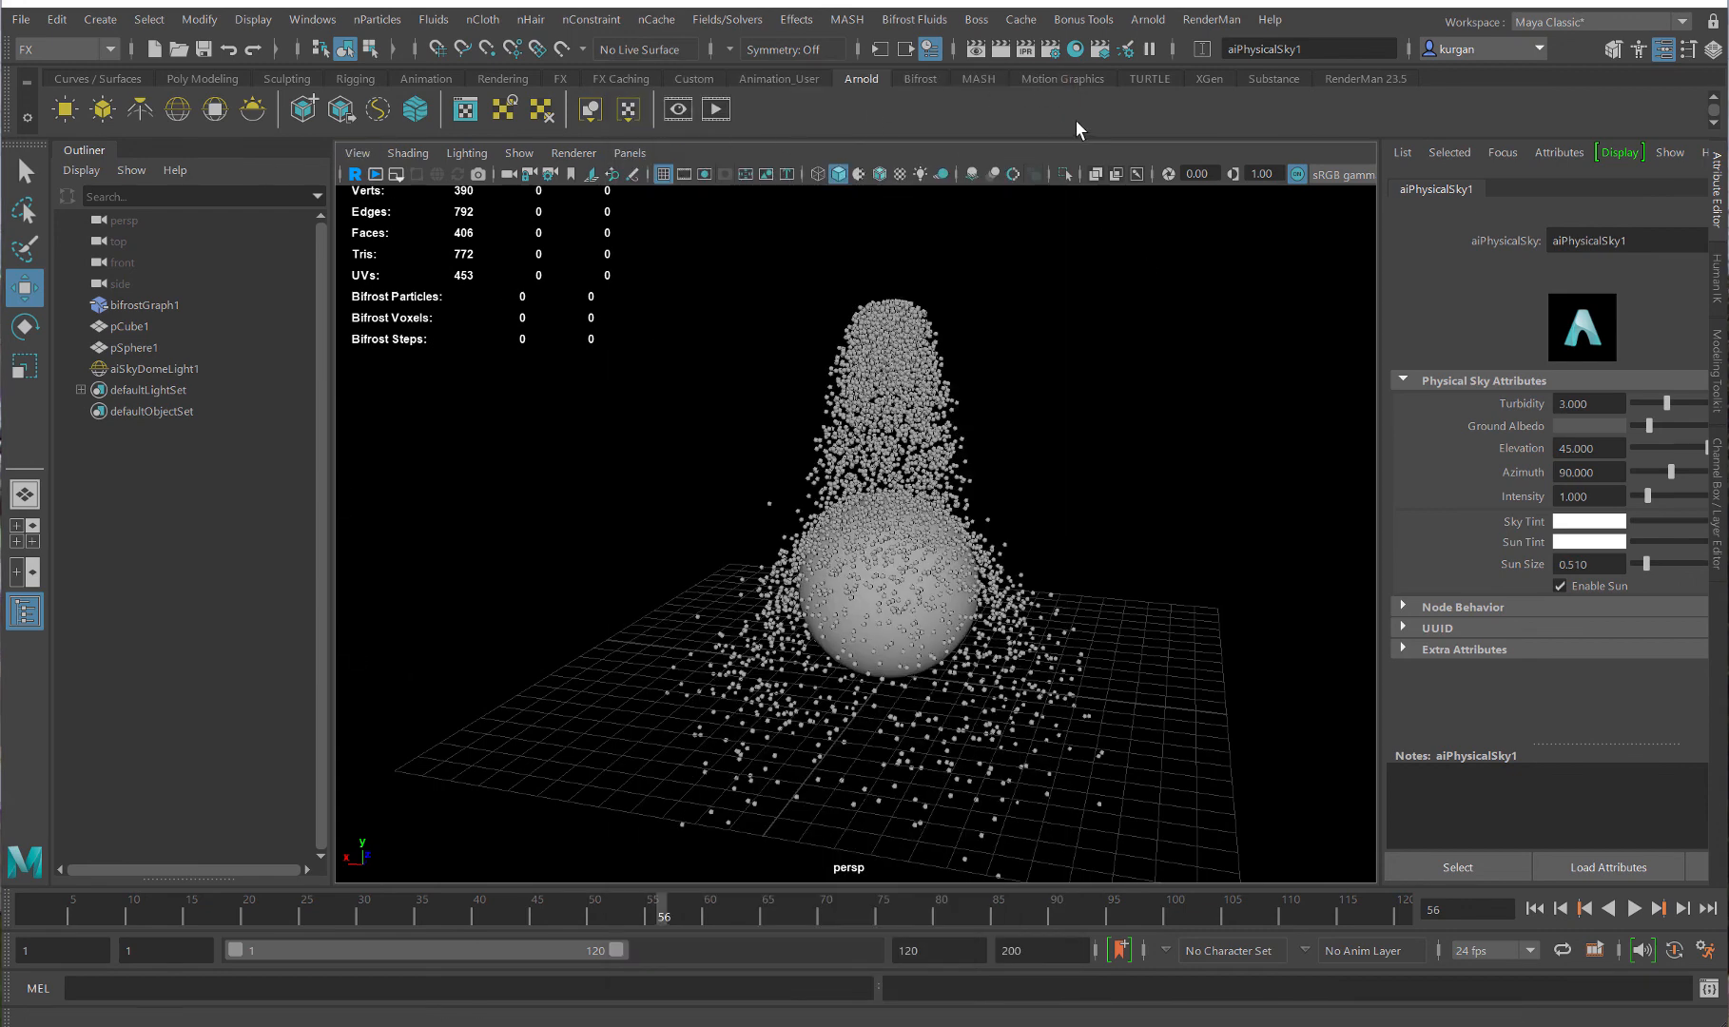
left_click(1340, 76)
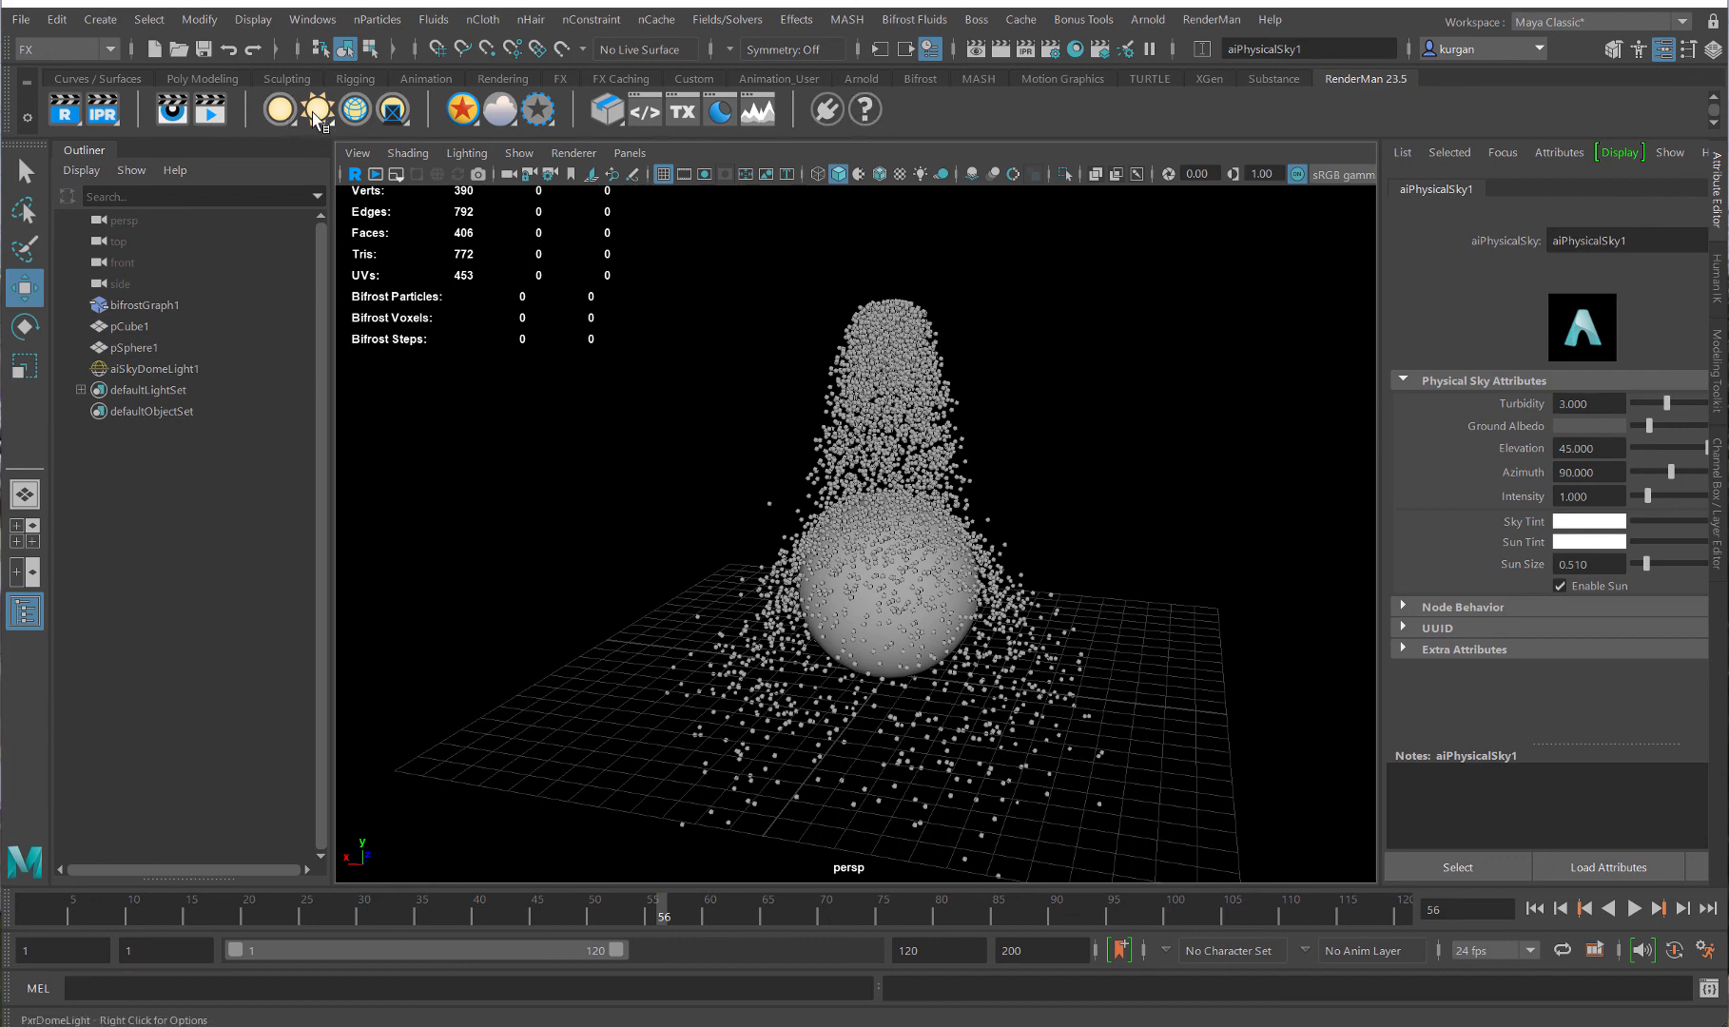
left_click(316, 111)
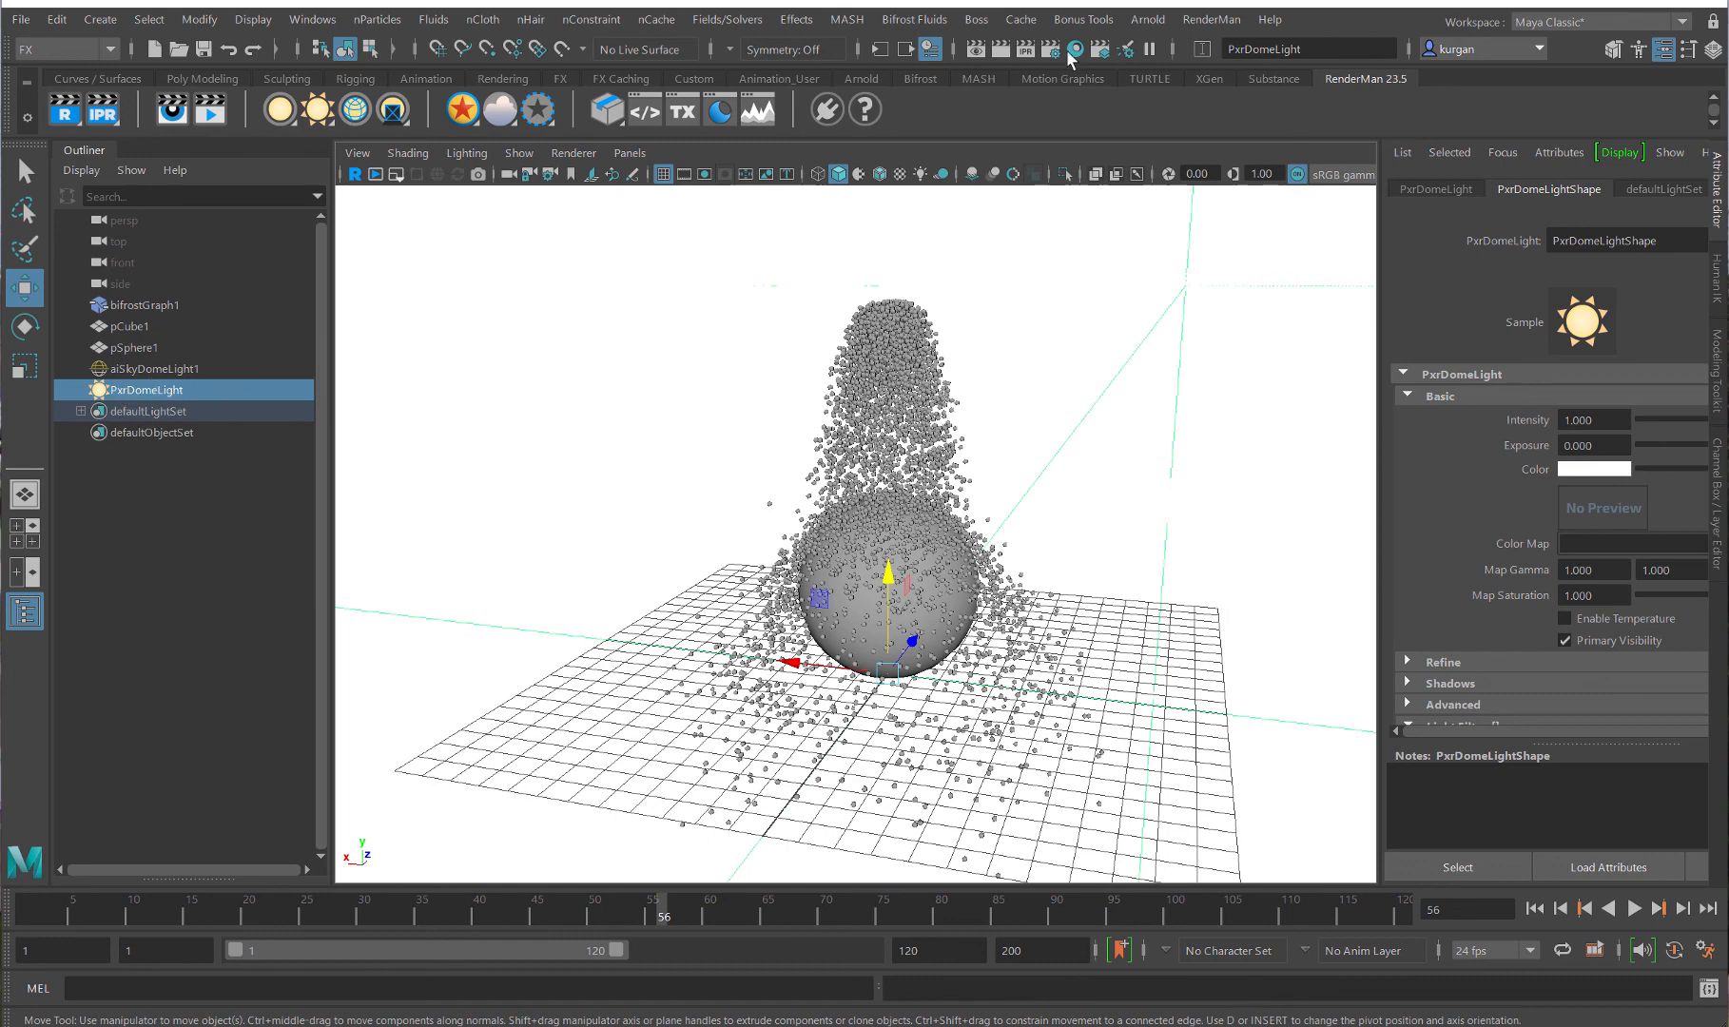
- Render the current frame with RenderMan, check the image, and close the render window
left_click(1000, 50)
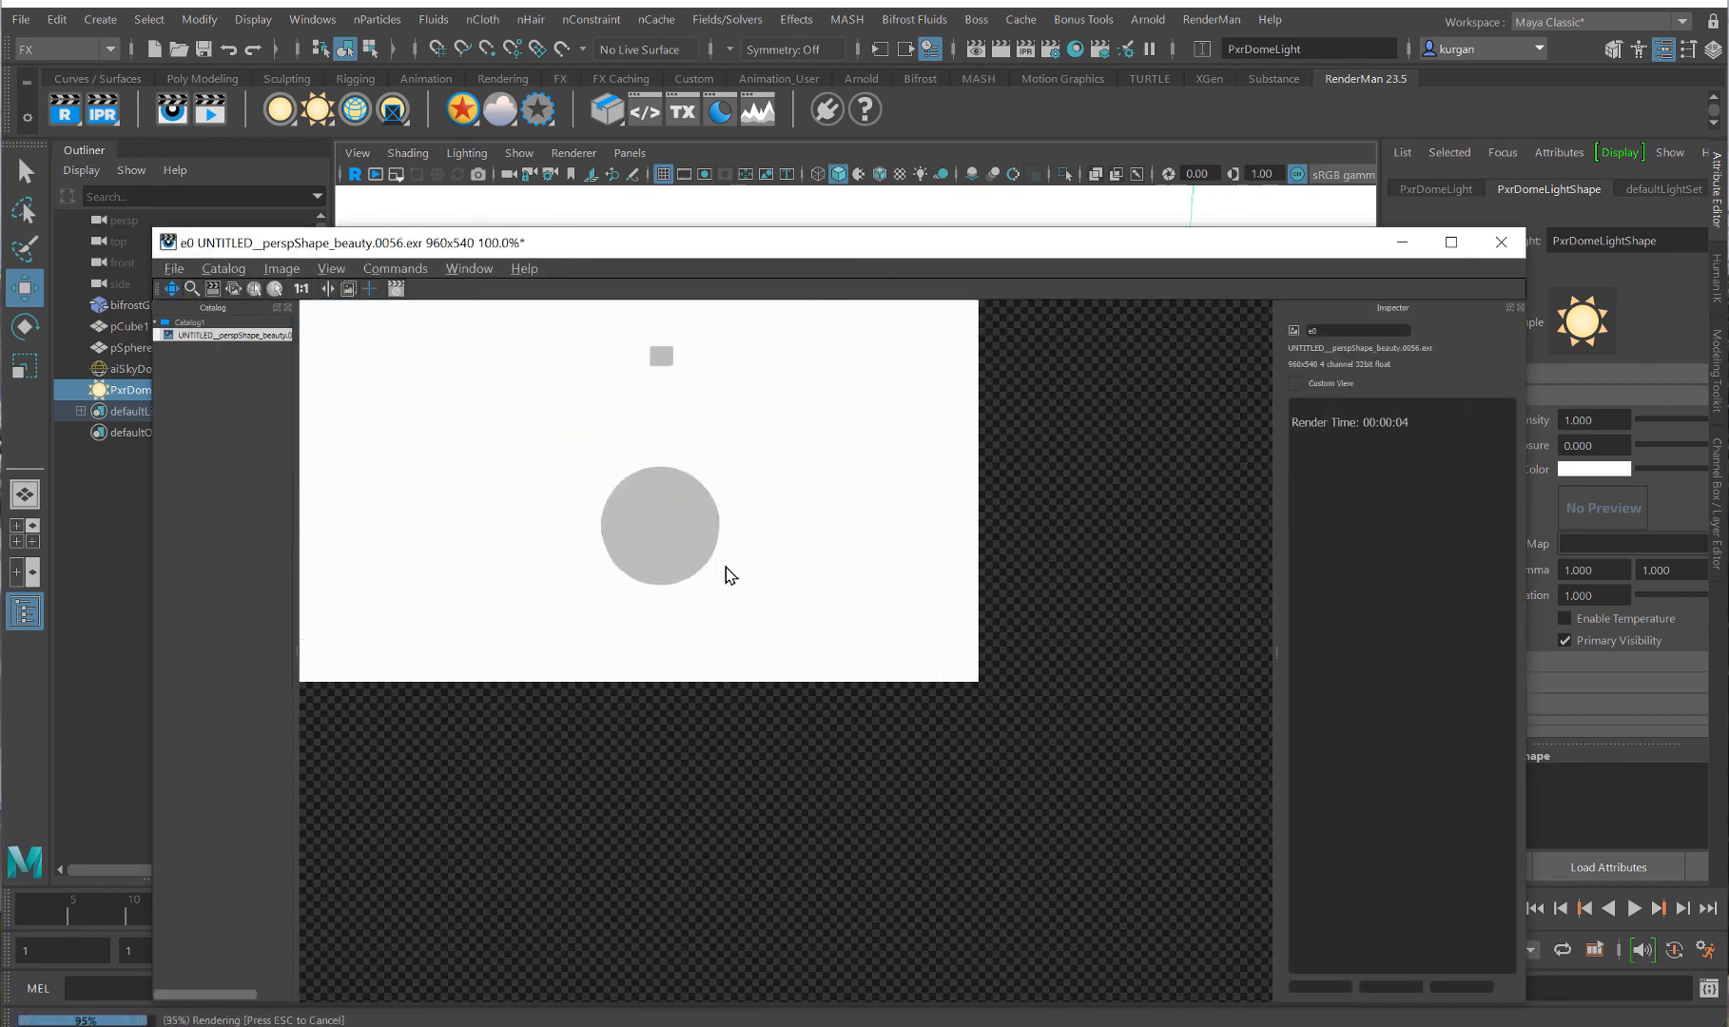
left_click(1500, 243)
left_click(1385, 748)
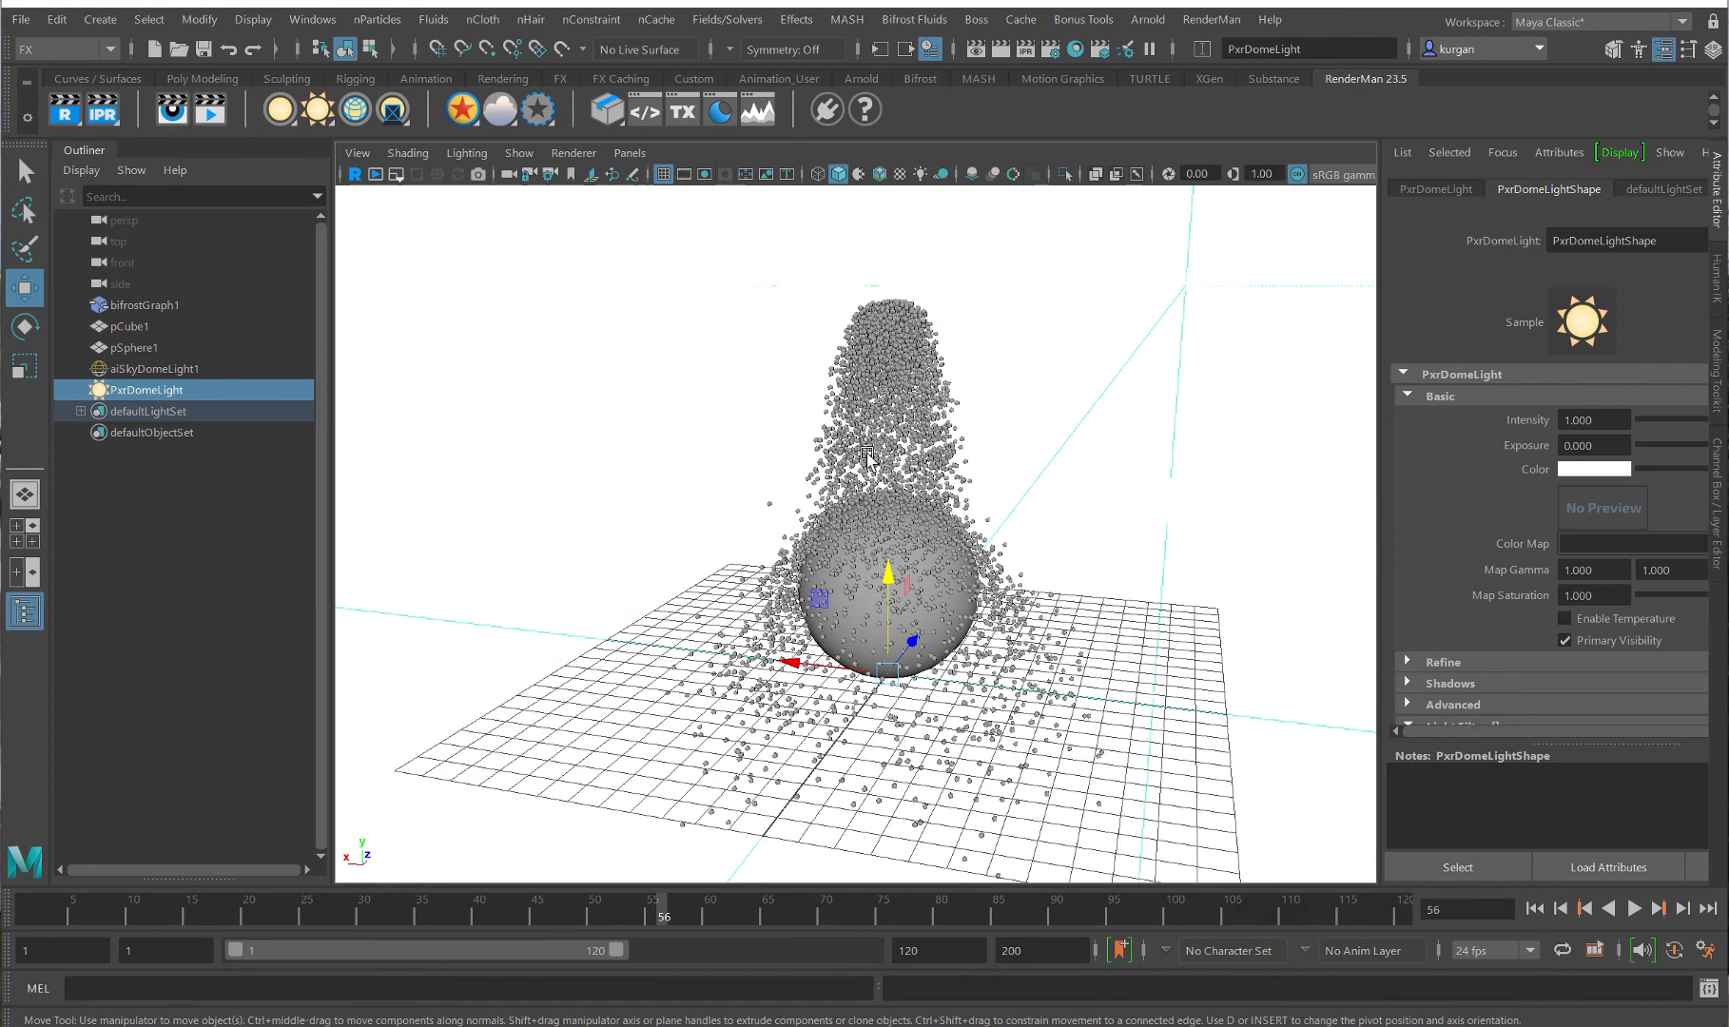